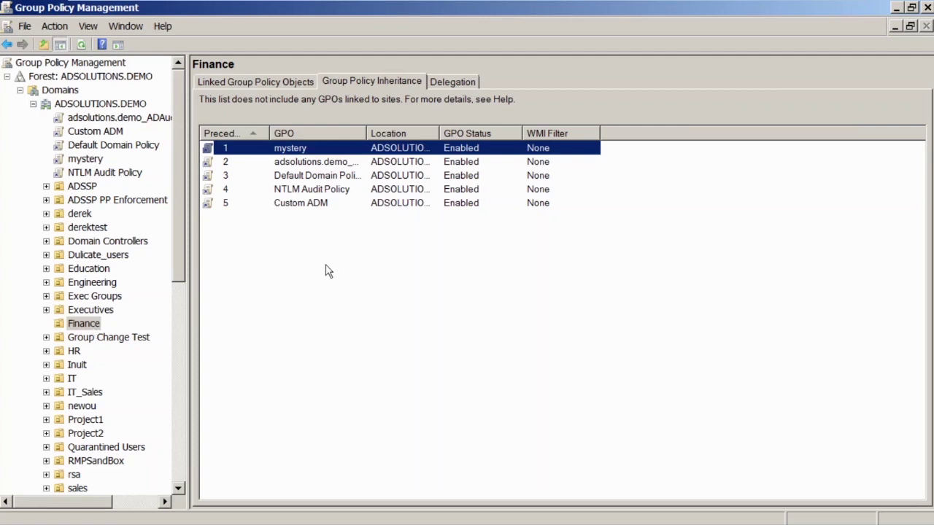
Step: Block inheritance on the Finance OU and enforce the domain's Default Domain Policy link, checking Finance's inherited GPOs
{"action": "right_click", "coordinate": [85, 326]}
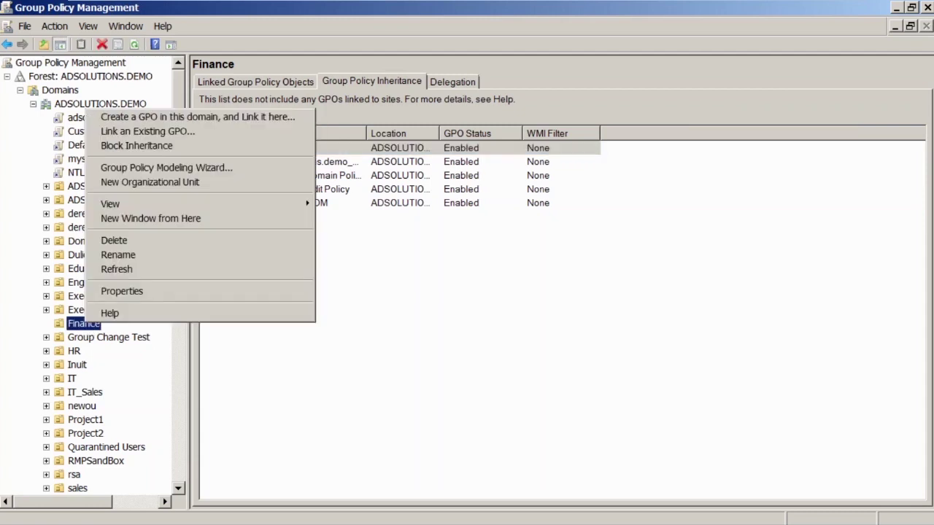
{"action": "left_click", "coordinate": [155, 144]}
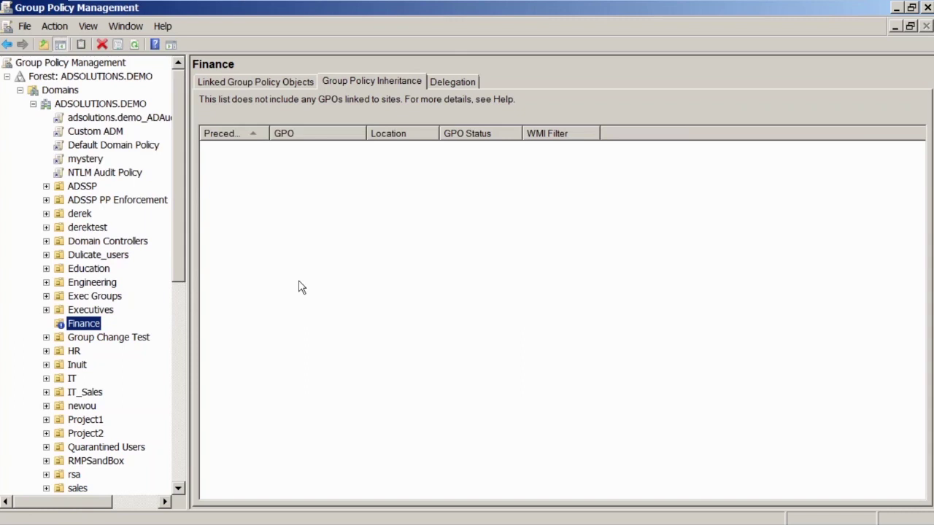
{"action": "left_click", "coordinate": [99, 145]}
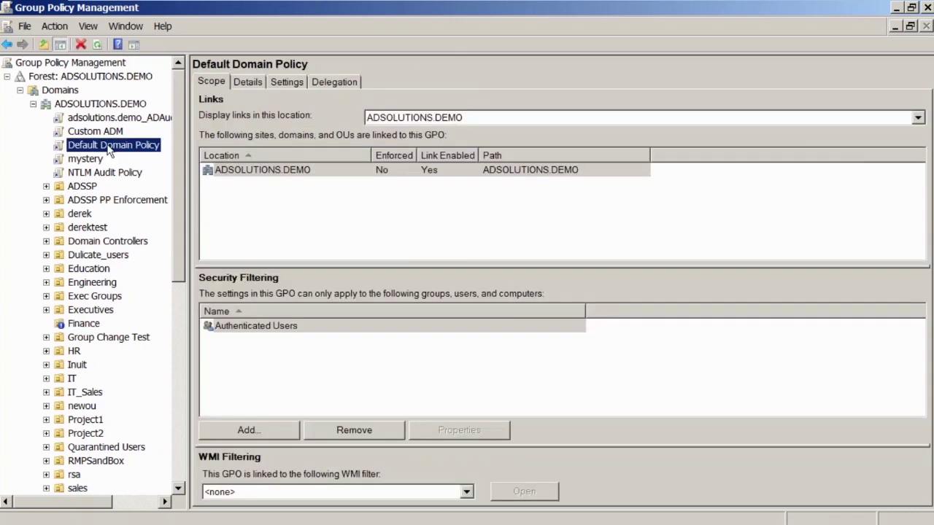
{"action": "right_click", "coordinate": [108, 143]}
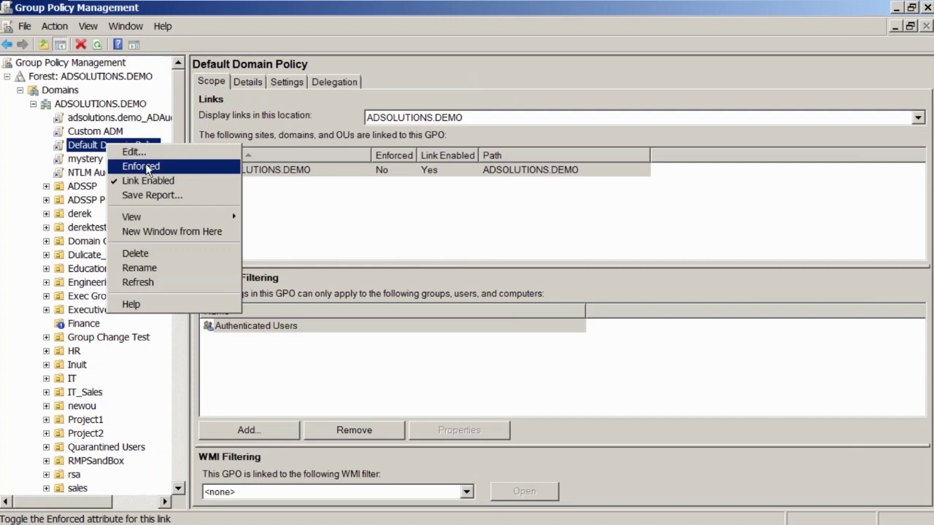
{"action": "left_click", "coordinate": [142, 165]}
{"action": "left_click", "coordinate": [83, 323]}
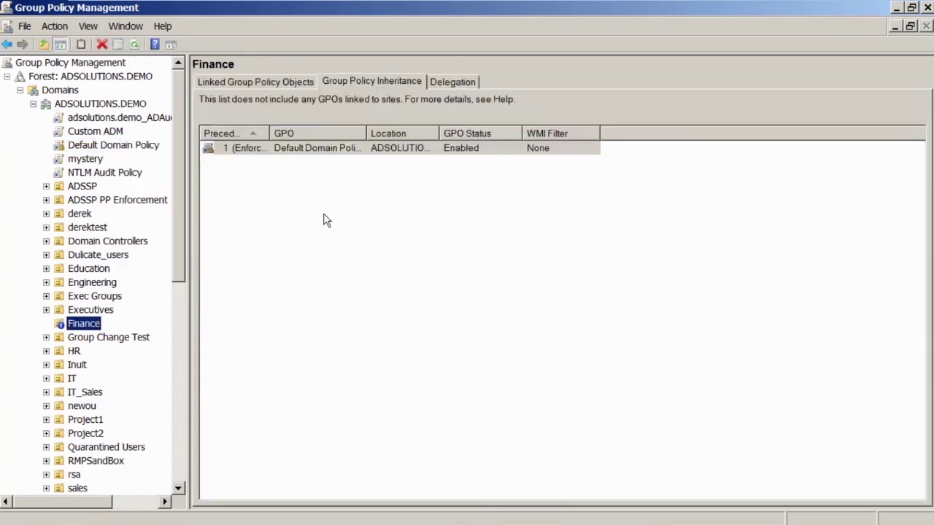
Step: Remove the enforcement from the Default Domain Policy link and the inheritance block from the Finance OU
{"action": "right_click", "coordinate": [114, 148]}
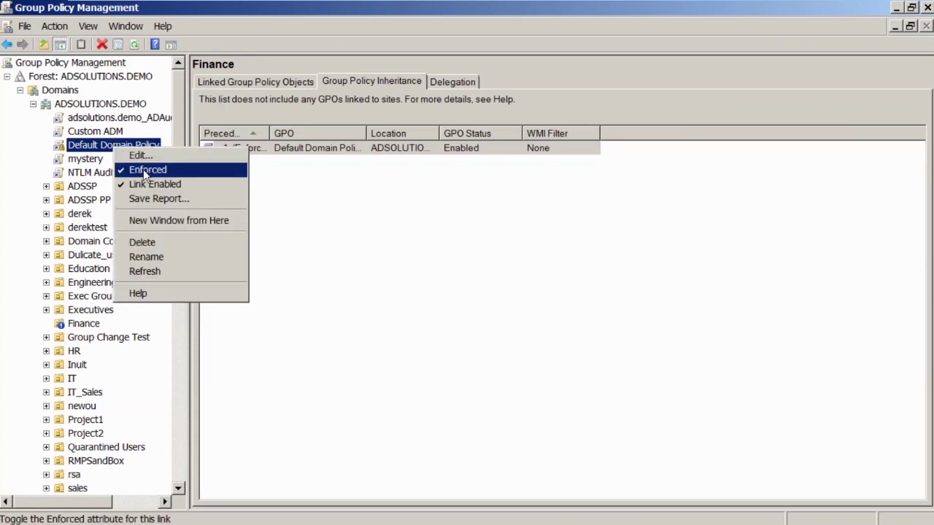
{"action": "left_click", "coordinate": [84, 324]}
{"action": "right_click", "coordinate": [86, 326]}
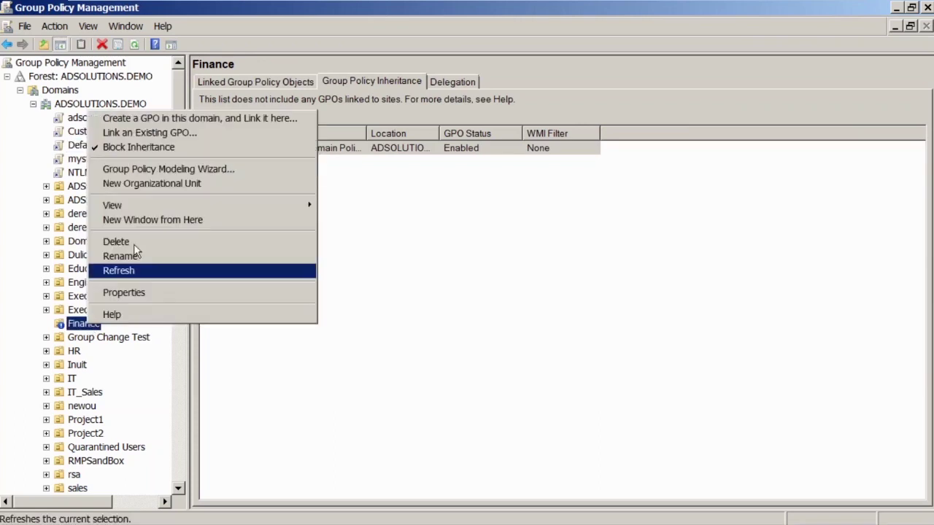
{"action": "left_click", "coordinate": [149, 146]}
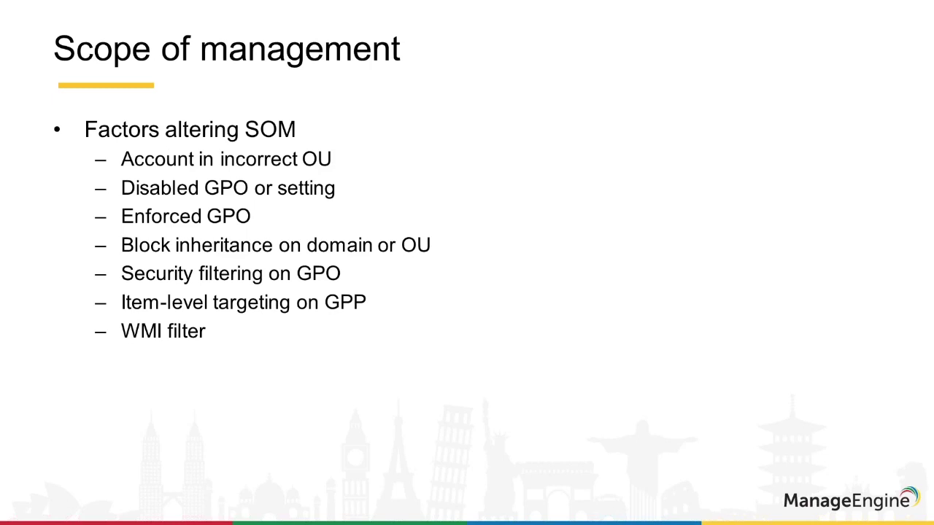
Step: Switch from the slideshow to the Windows Server virtual machine and view the delegation permissions of the Custom ADM GPO
{"action": "key", "text": "super"}
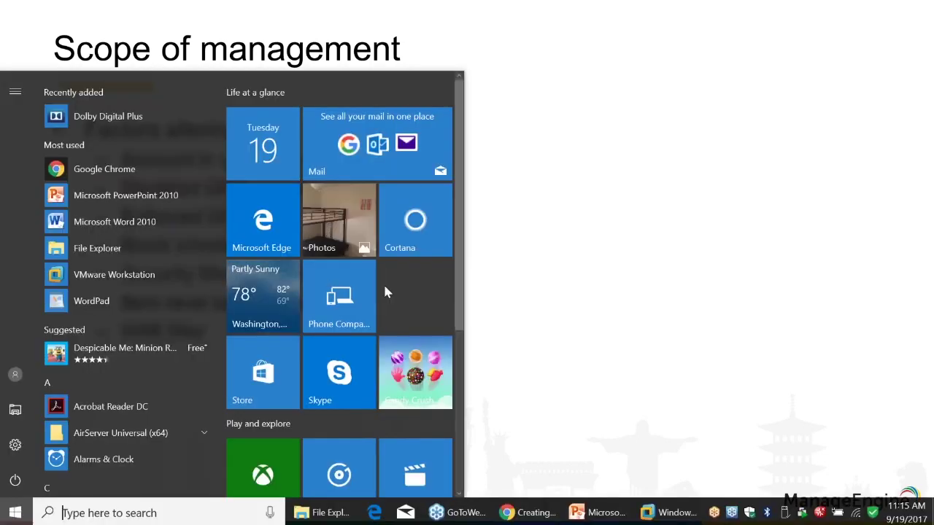
{"action": "left_click", "coordinate": [668, 513]}
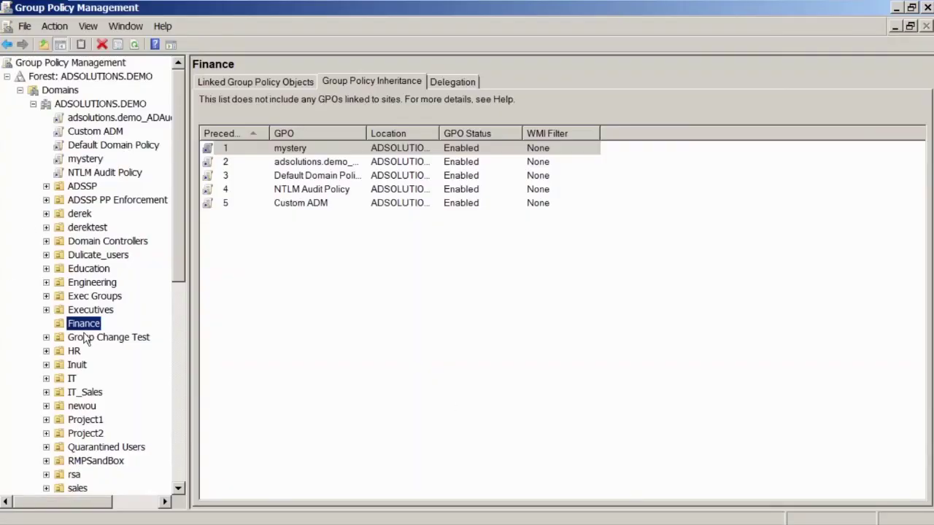
{"action": "left_click", "coordinate": [92, 131]}
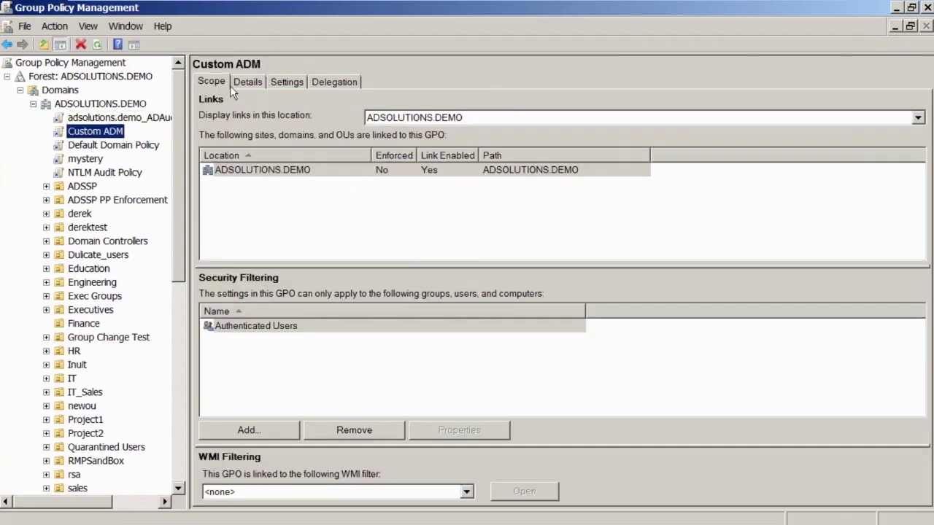
{"action": "left_click", "coordinate": [332, 82]}
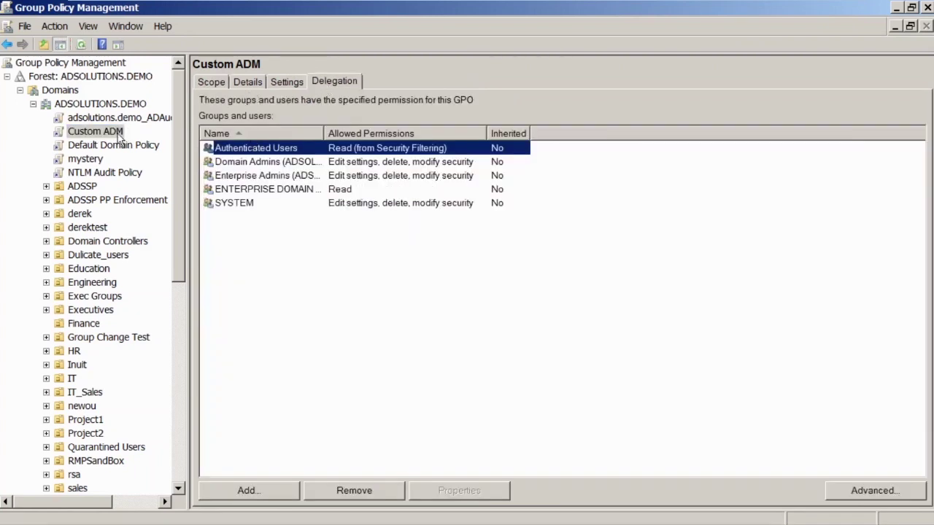
Step: Review the Custom ADM GPO's delegation permissions and select Authenticated Users in its security filtering
{"action": "left_click", "coordinate": [250, 82]}
{"action": "left_click", "coordinate": [287, 82]}
{"action": "left_click", "coordinate": [329, 83]}
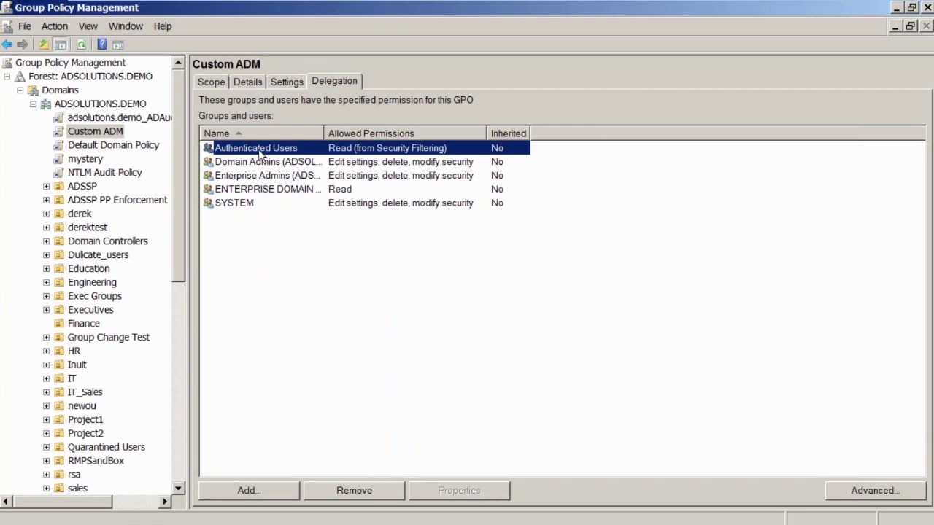
{"action": "left_click", "coordinate": [214, 82]}
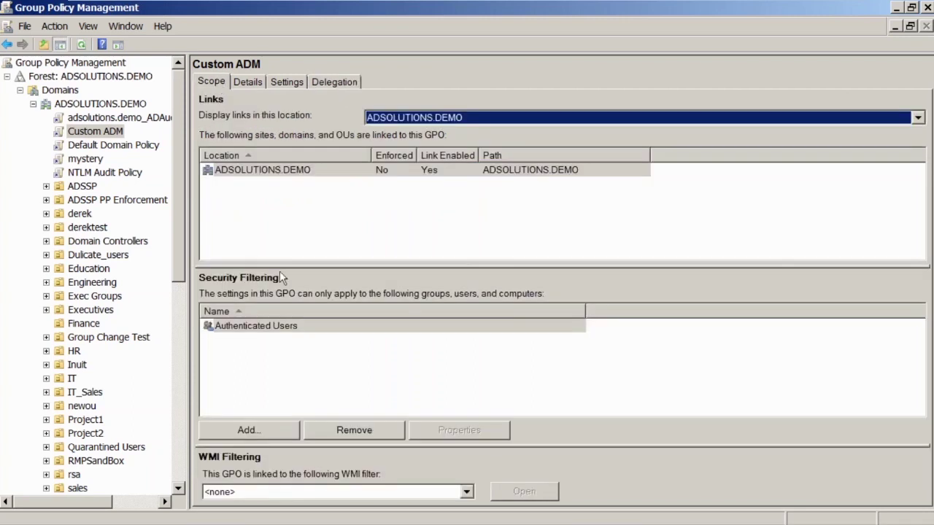
{"action": "left_click", "coordinate": [270, 326]}
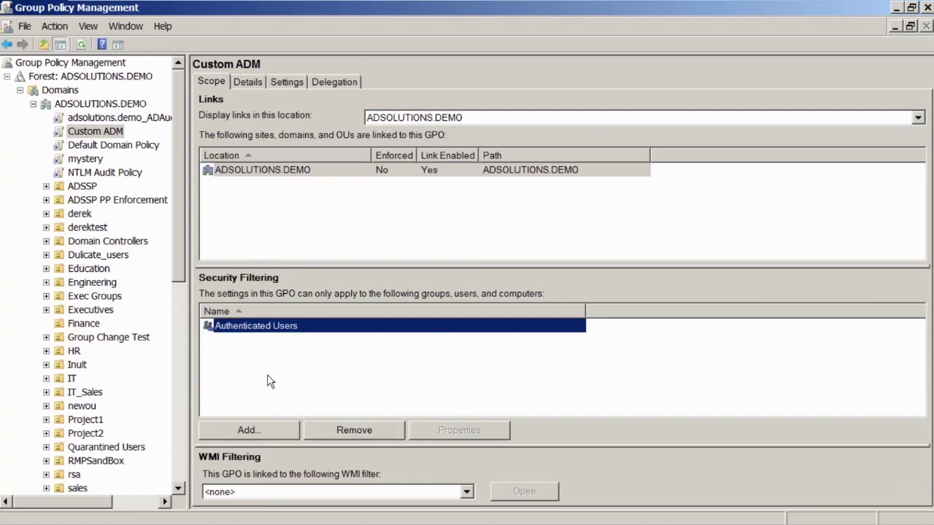
Step: Show the Scope of management slide by minimizing the virtual machine, and return to the Windows Server virtual machine
{"action": "mouse_move", "coordinate": [699, 6]}
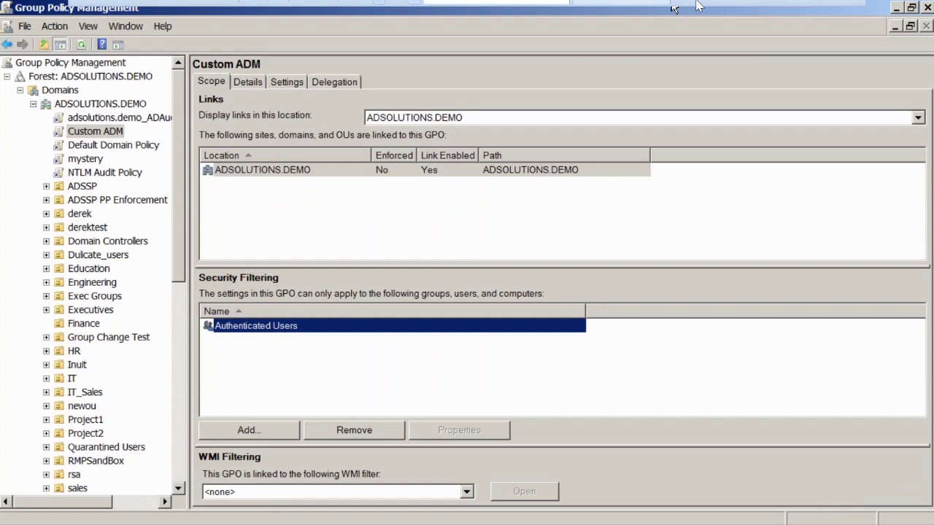
{"action": "left_click", "coordinate": [827, 9]}
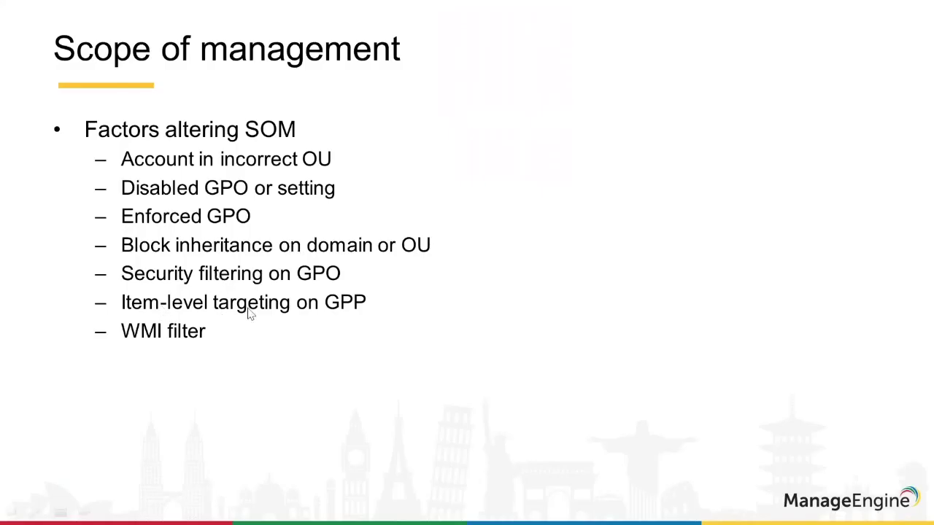
{"action": "mouse_move", "coordinate": [60, 520]}
{"action": "left_click", "coordinate": [15, 513]}
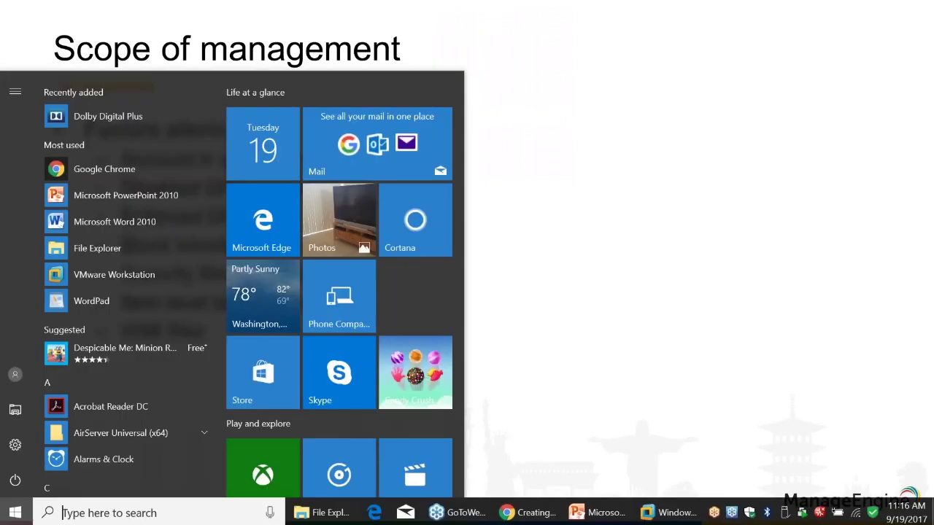
{"action": "mouse_move", "coordinate": [668, 518]}
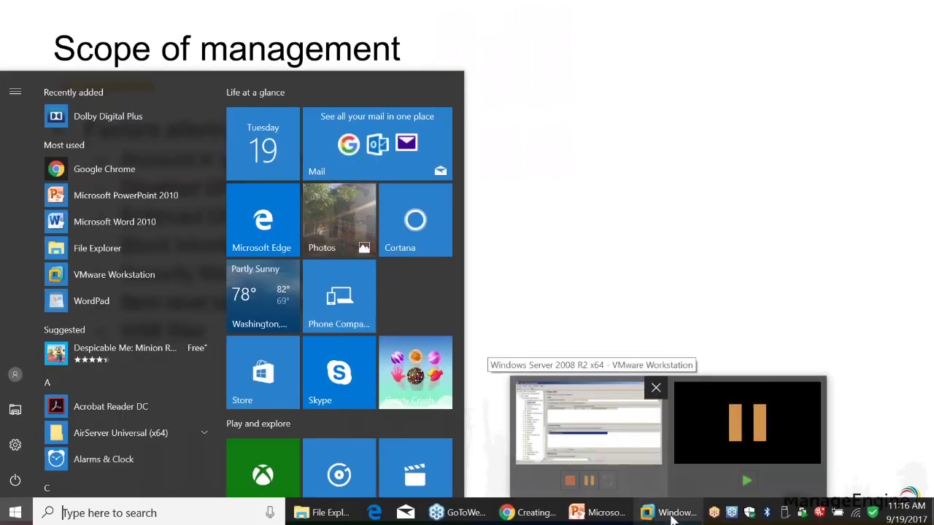
{"action": "left_click", "coordinate": [668, 518]}
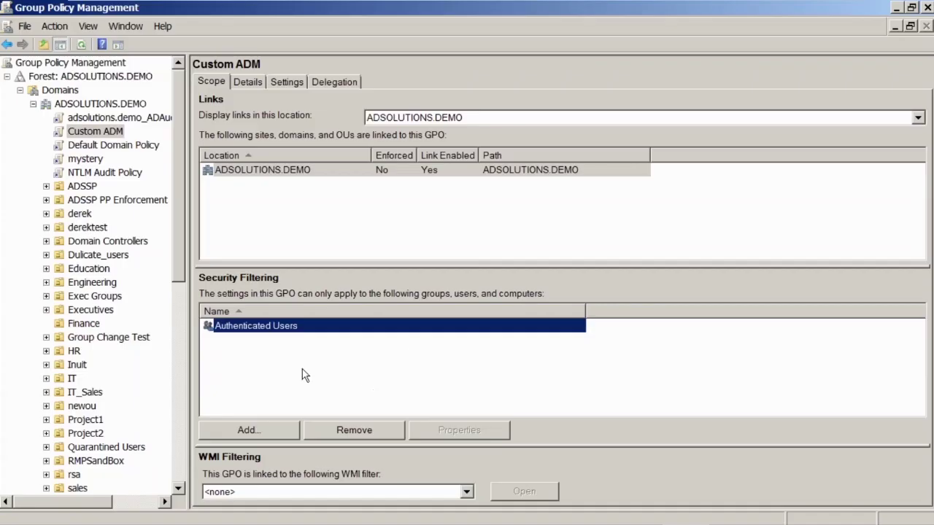
Step: Open the Custom ADM GPO for editing and display the Environment preferences under Computer Configuration's Windows Settings
{"action": "right_click", "coordinate": [117, 132]}
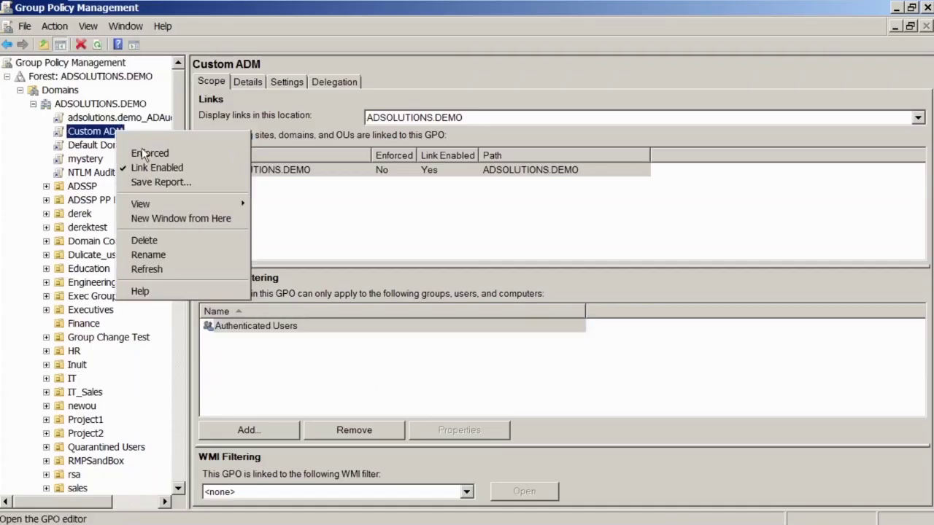
{"action": "left_click", "coordinate": [140, 139]}
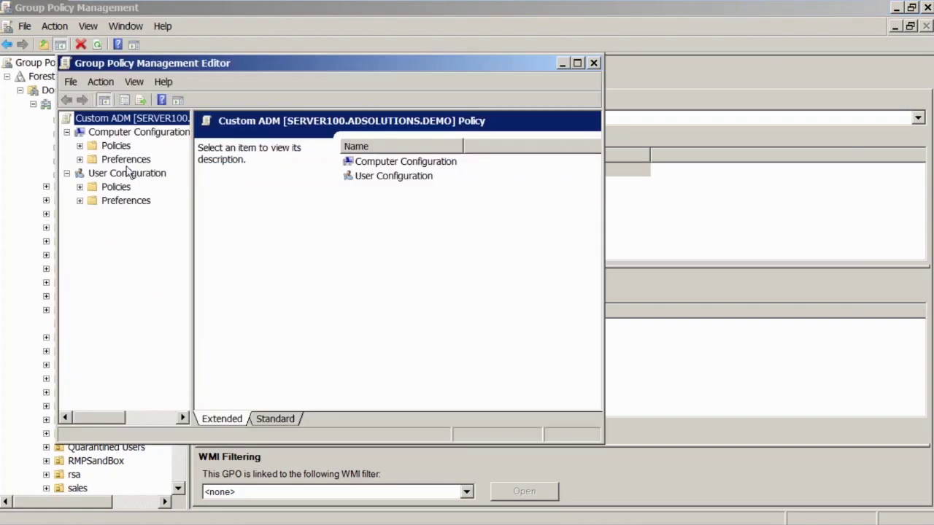
{"action": "double_click", "coordinate": [126, 159]}
{"action": "double_click", "coordinate": [146, 173]}
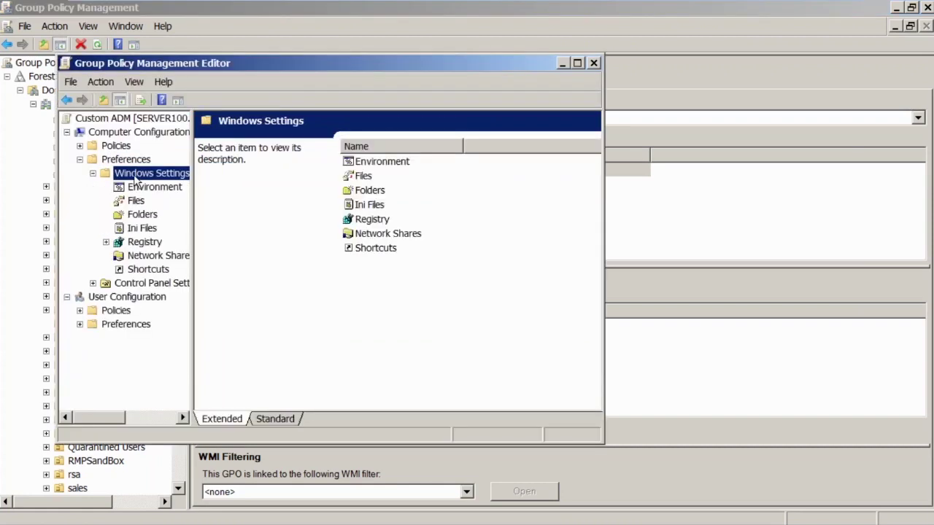
{"action": "left_click", "coordinate": [149, 187]}
Step: Start a new environment variable preference item, enable item-level targeting in its common options and open the Targeting Editor
{"action": "right_click", "coordinate": [143, 188]}
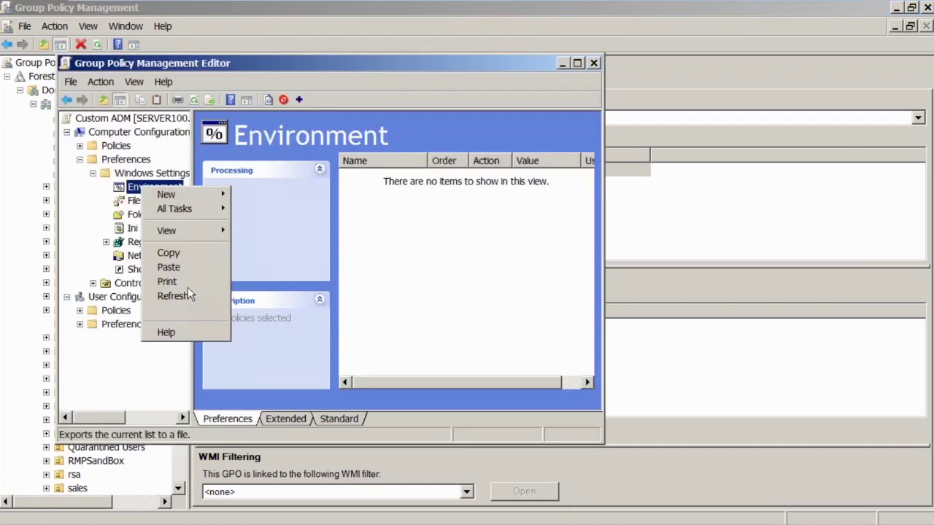
{"action": "mouse_move", "coordinate": [175, 194]}
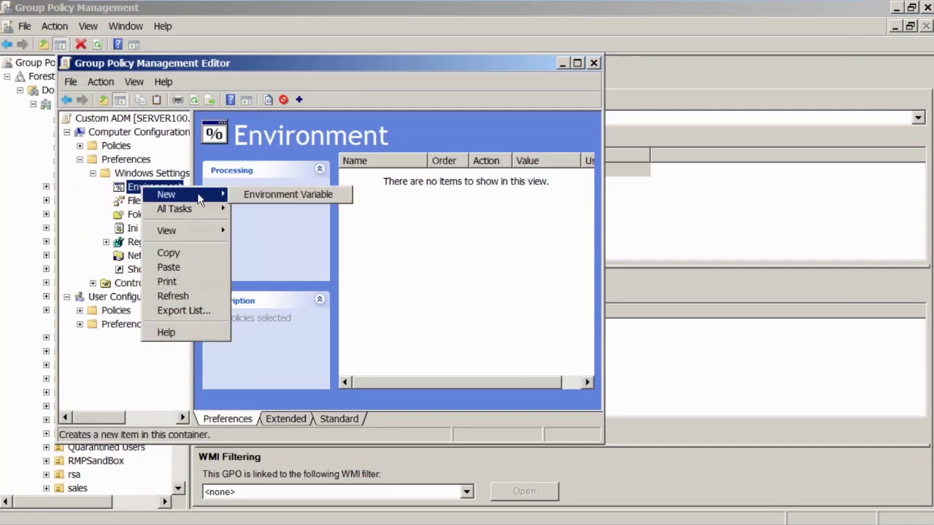
{"action": "left_click", "coordinate": [260, 196]}
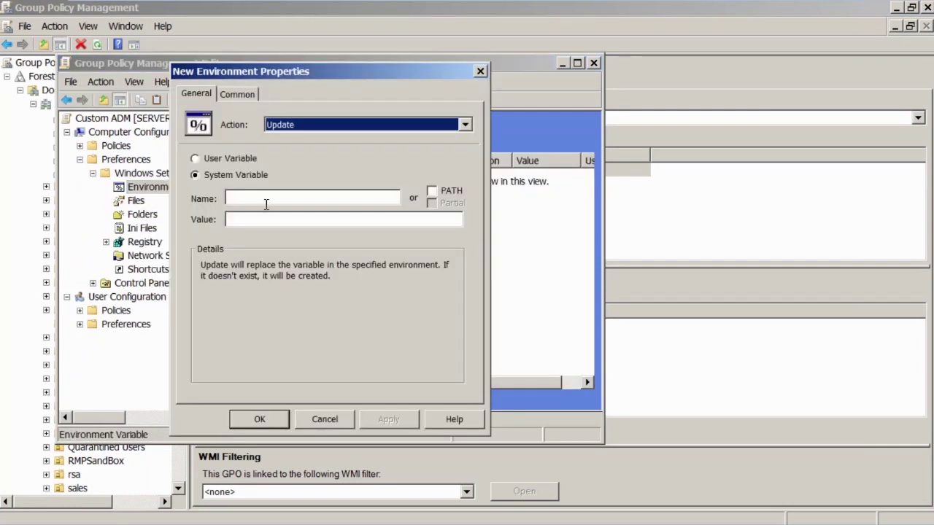
{"action": "left_click", "coordinate": [241, 94]}
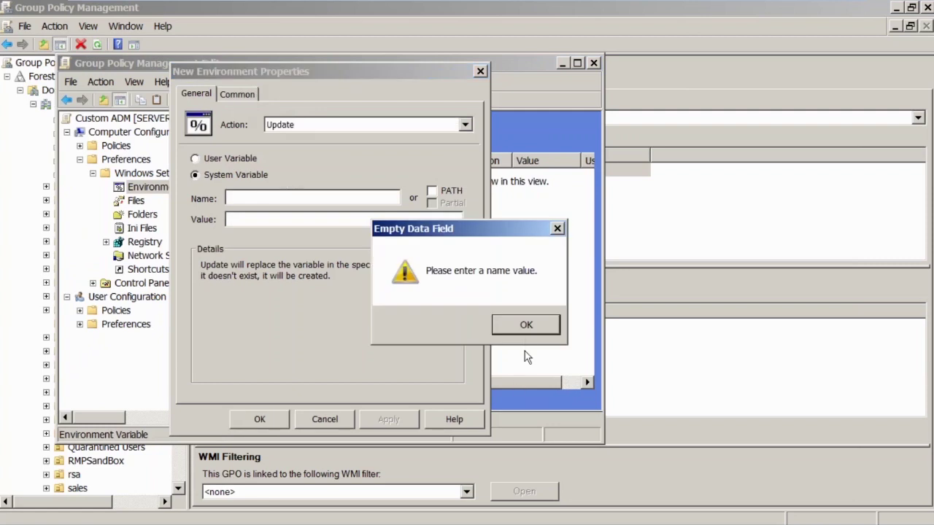
{"action": "left_click", "coordinate": [527, 323]}
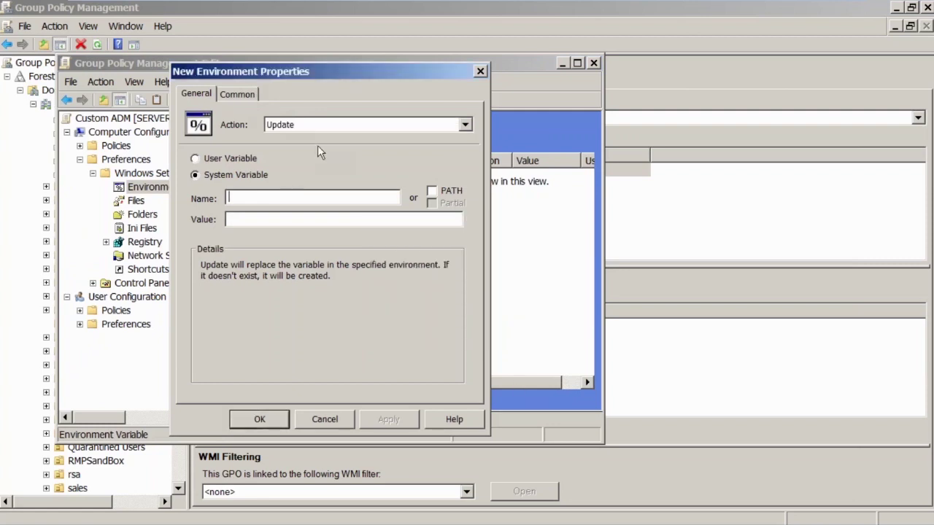
{"action": "left_click", "coordinate": [236, 93]}
{"action": "left_click", "coordinate": [248, 205]}
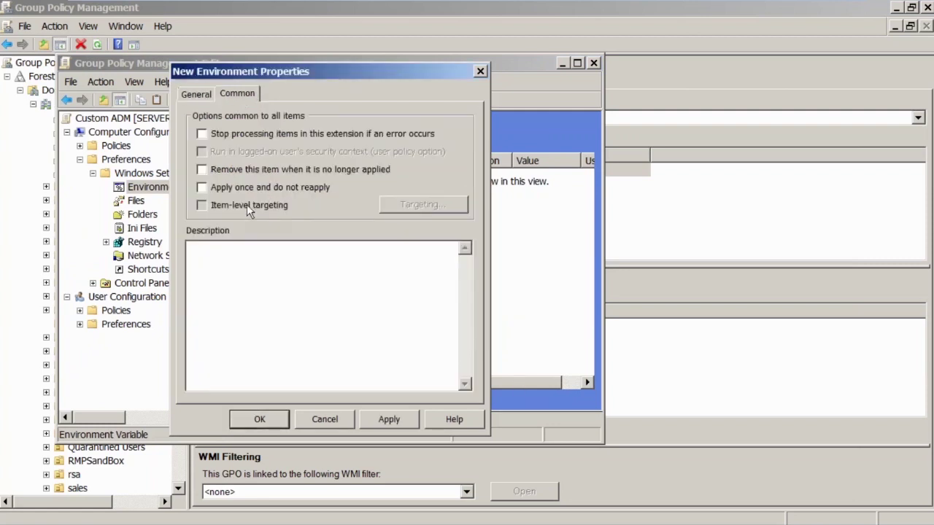
{"action": "left_click", "coordinate": [425, 204]}
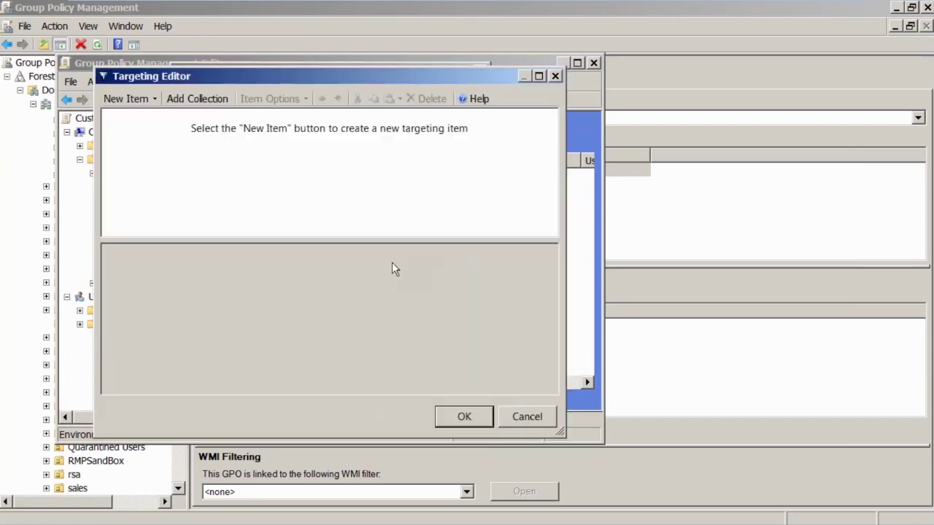
Step: View the available targeting item types, and discard the new environment item and close the policy editor
{"action": "left_click", "coordinate": [141, 97]}
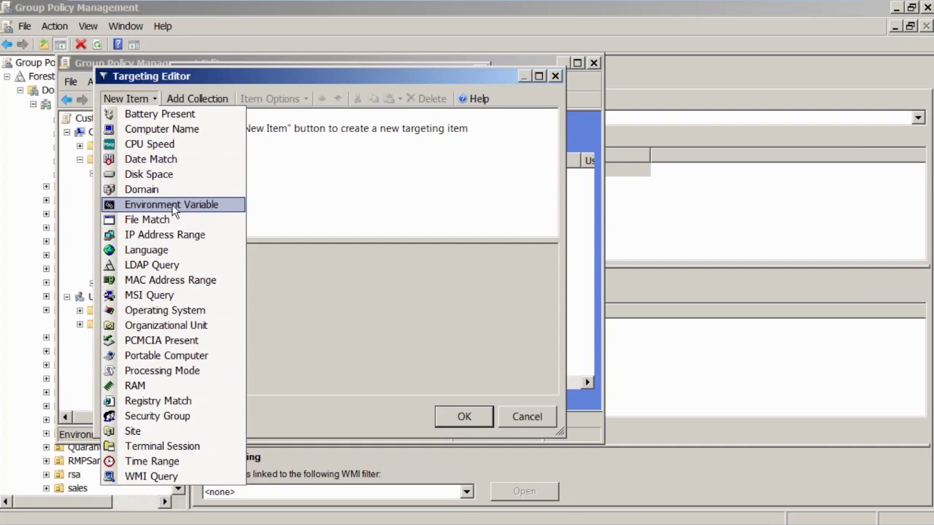
{"action": "left_click", "coordinate": [418, 180]}
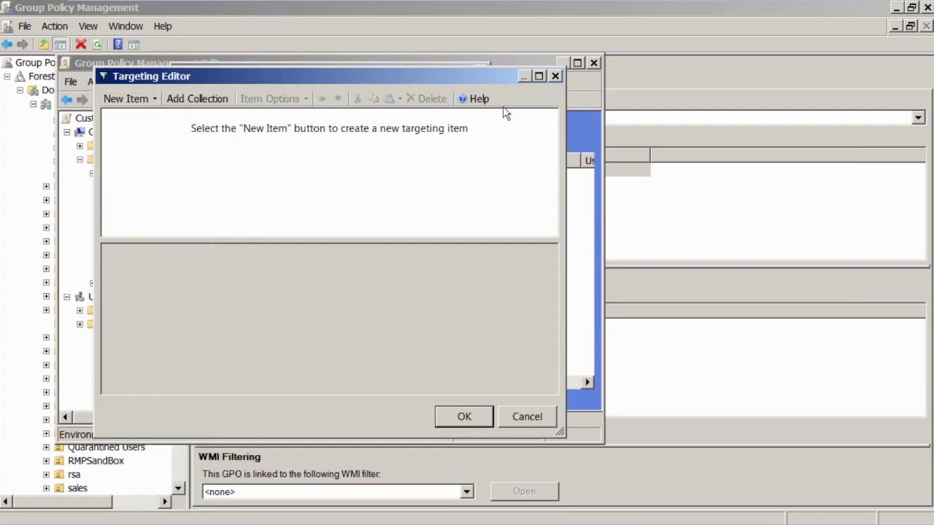
{"action": "left_click", "coordinate": [555, 77]}
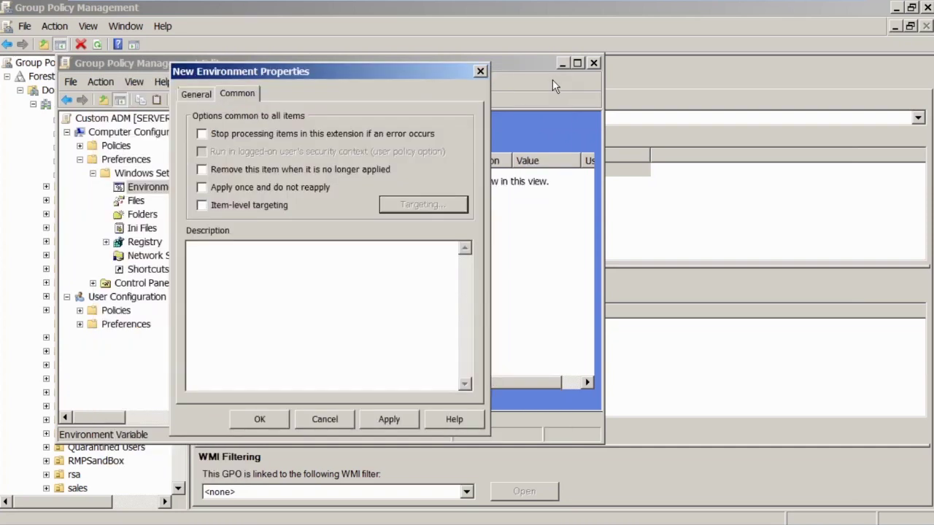
{"action": "left_click", "coordinate": [325, 419]}
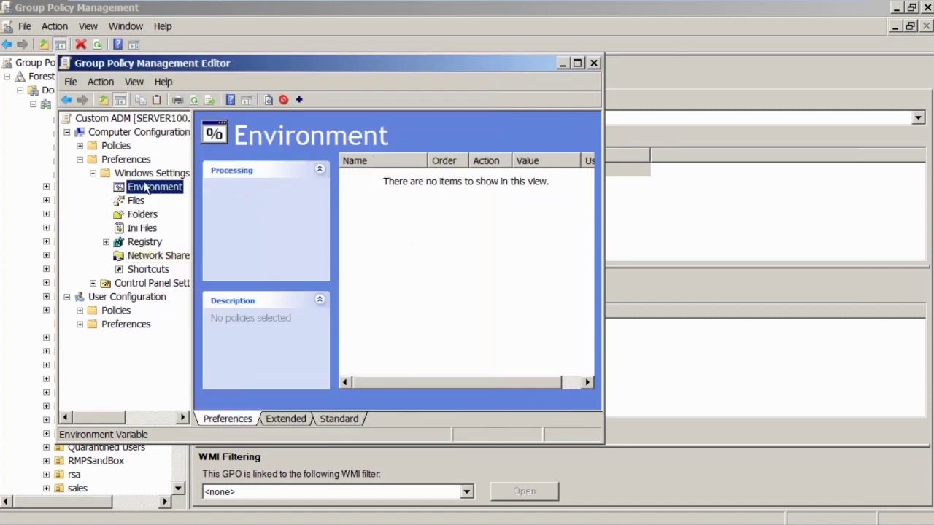
{"action": "left_click", "coordinate": [595, 64]}
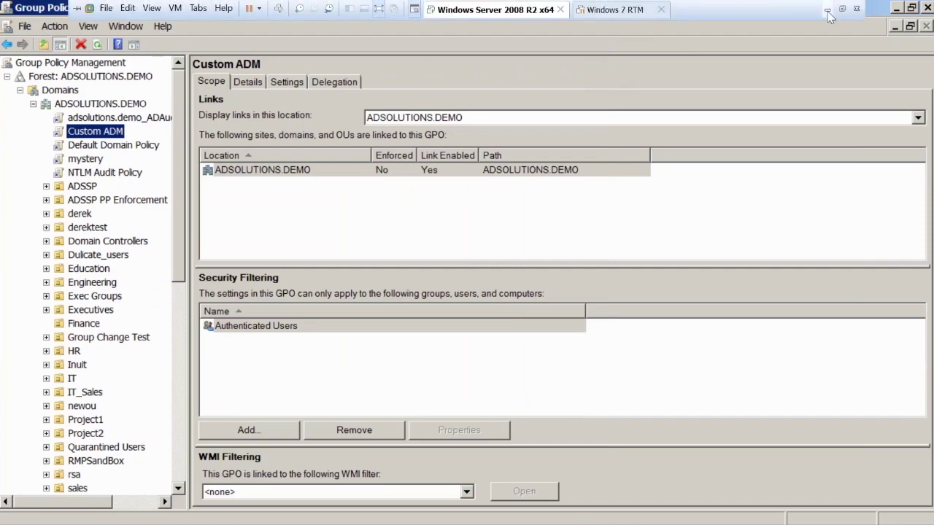
Step: Minimize the virtual machine, advance the presentation to the Group Policy structure slide, and return to the Windows Server virtual machine
{"action": "left_click", "coordinate": [827, 12]}
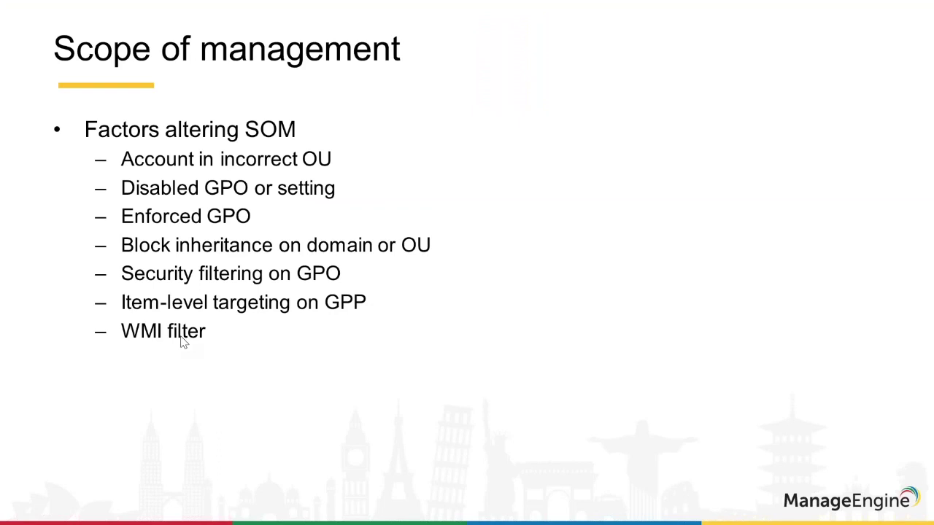
{"action": "key", "text": "Right"}
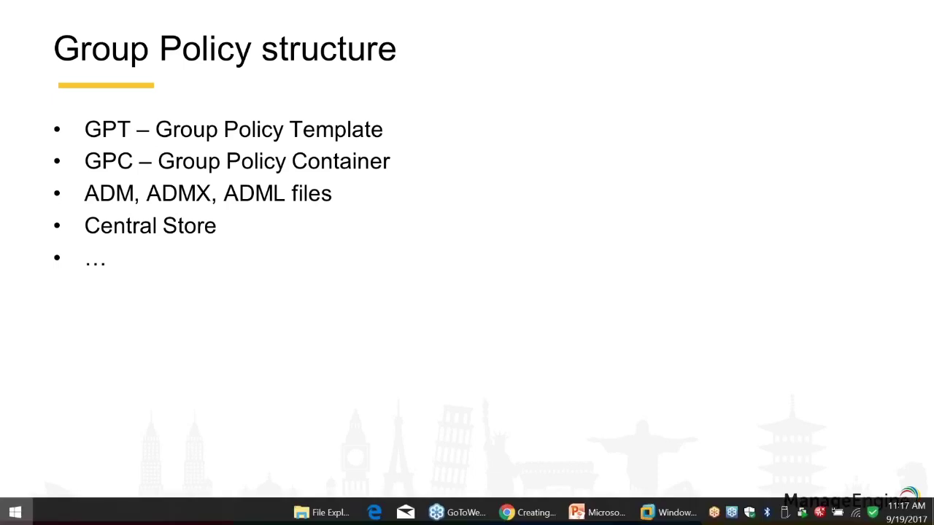
{"action": "key", "text": "super"}
{"action": "left_click", "coordinate": [668, 513]}
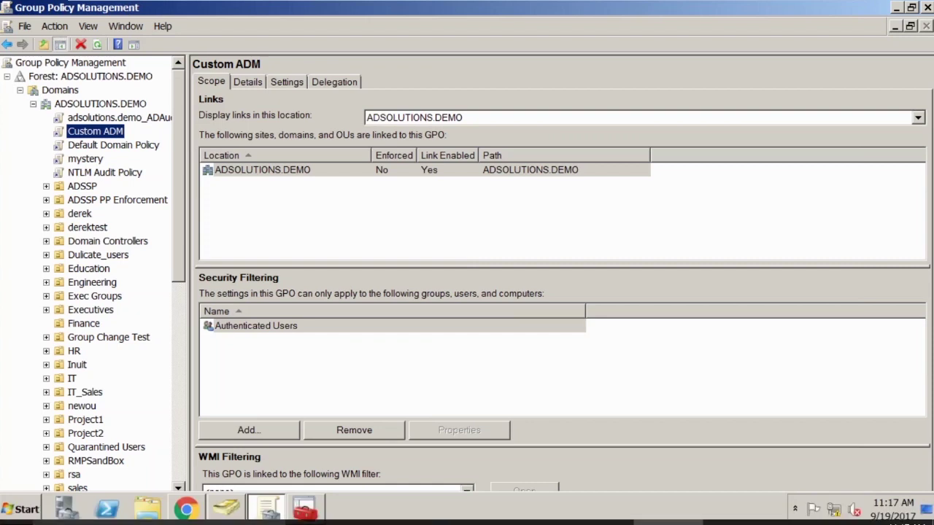
Step: Open Windows Explorer on the server and go to the folders starting with S in C:\Windows
{"action": "left_click", "coordinate": [148, 502]}
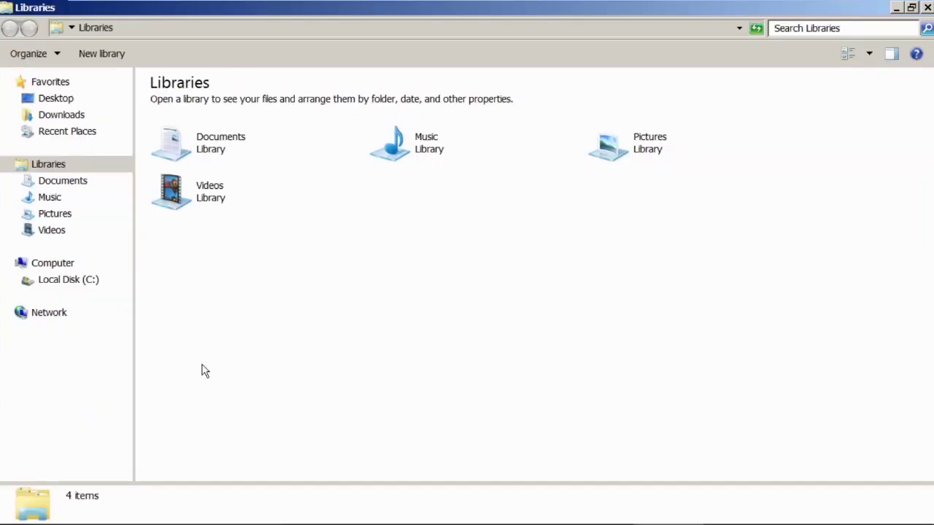
{"action": "left_click", "coordinate": [73, 280]}
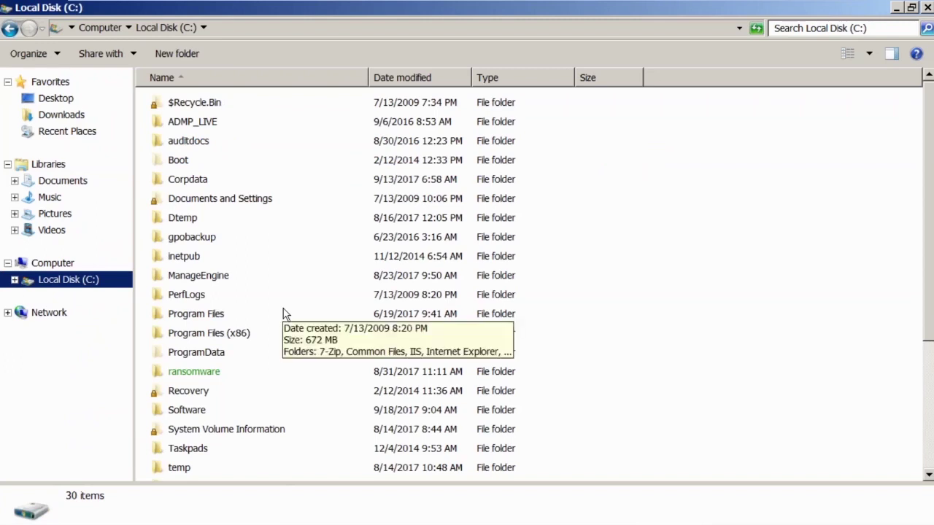
{"action": "left_click", "coordinate": [213, 335]}
{"action": "scroll", "coordinate": [215, 337], "scroll_direction": "down", "scroll_amount": 4}
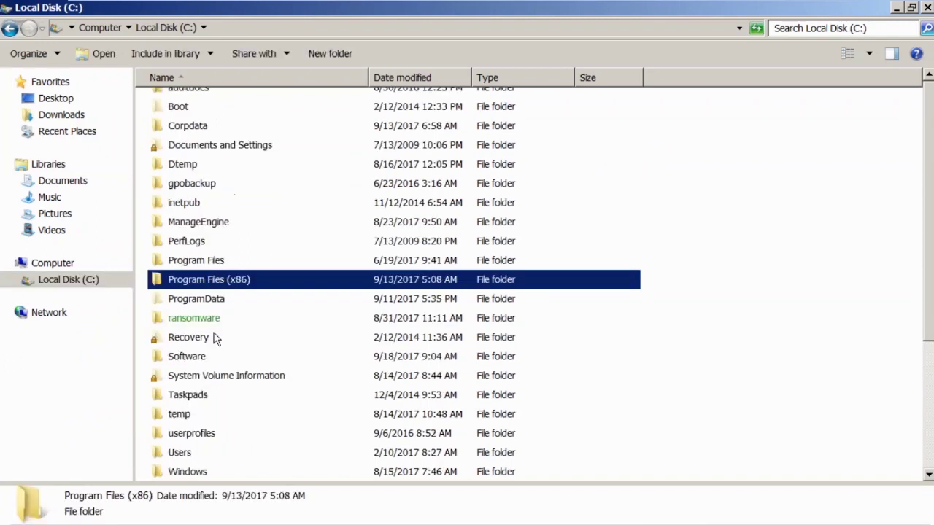
{"action": "double_click", "coordinate": [192, 343]}
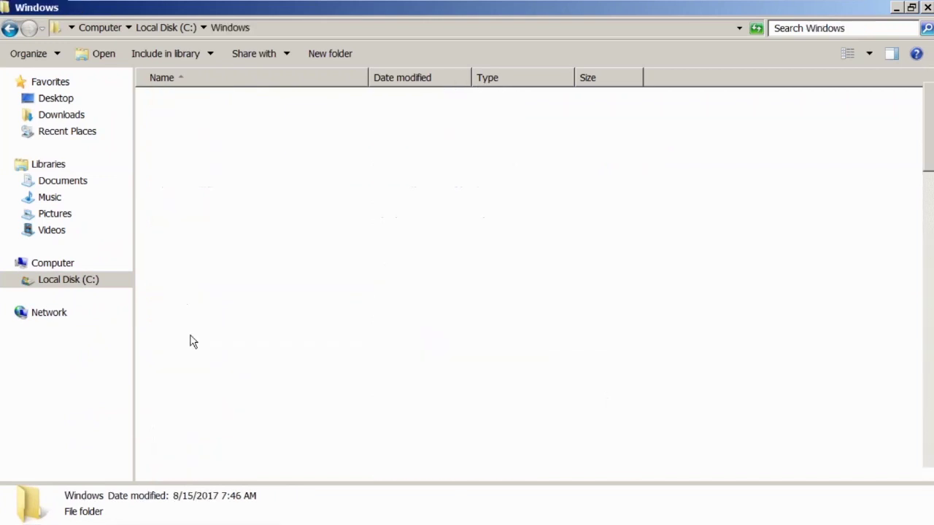
{"action": "left_click", "coordinate": [192, 340]}
{"action": "key", "text": "s"}
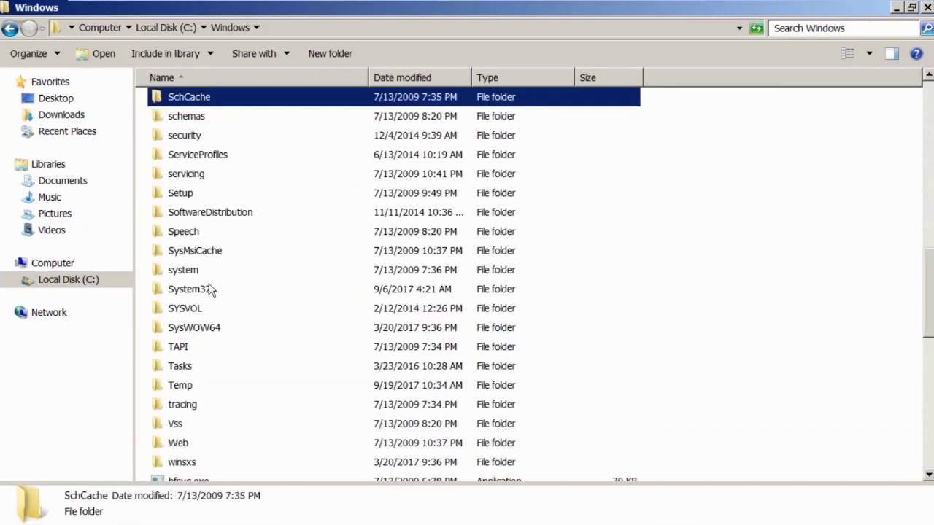
Step: Open the domain's Group Policy Template folder at SYSVOL\sysvol\ADSOLUTIONS.DEMO\Policies
{"action": "double_click", "coordinate": [193, 311]}
{"action": "double_click", "coordinate": [187, 165]}
{"action": "double_click", "coordinate": [200, 102]}
{"action": "left_click", "coordinate": [189, 124]}
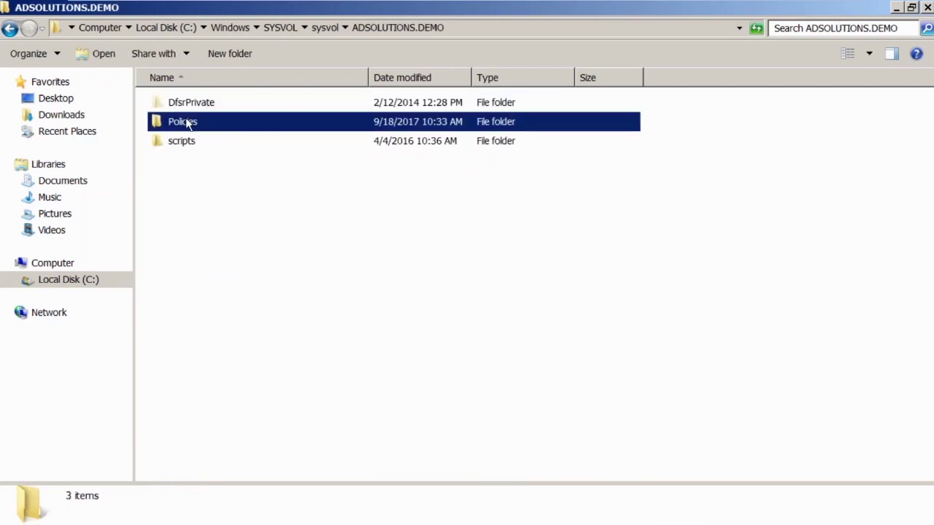
{"action": "double_click", "coordinate": [188, 124]}
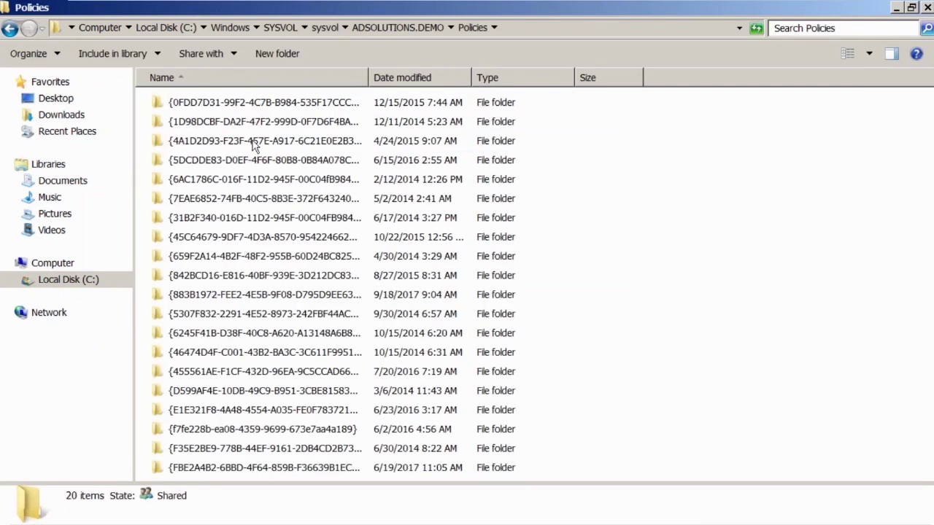
Step: Open the Machine\Microsoft\Windows NT\SecEdit folder inside the first policy folder, {0FDD7D31-99F2-4C7B-B984-535F17CCC020}
{"action": "double_click", "coordinate": [236, 103]}
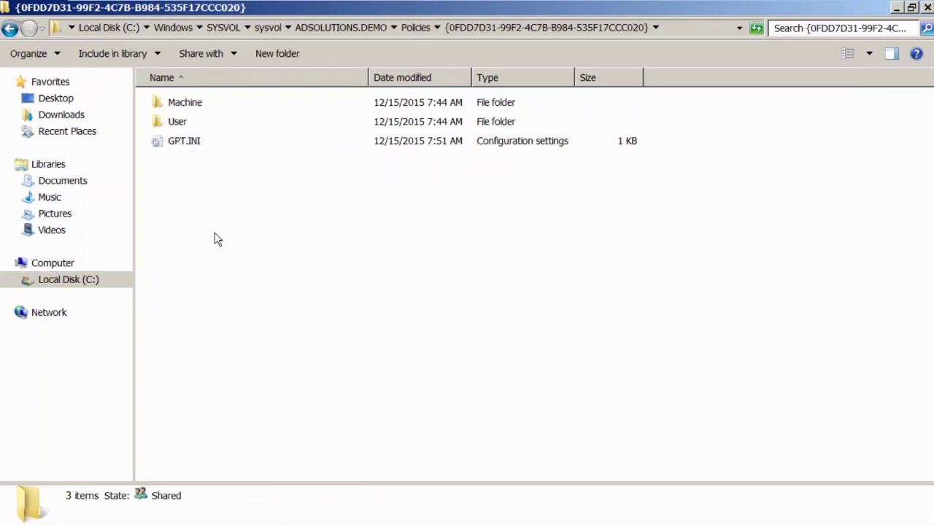
{"action": "double_click", "coordinate": [188, 108]}
{"action": "double_click", "coordinate": [192, 103]}
{"action": "double_click", "coordinate": [194, 103]}
{"action": "double_click", "coordinate": [192, 123]}
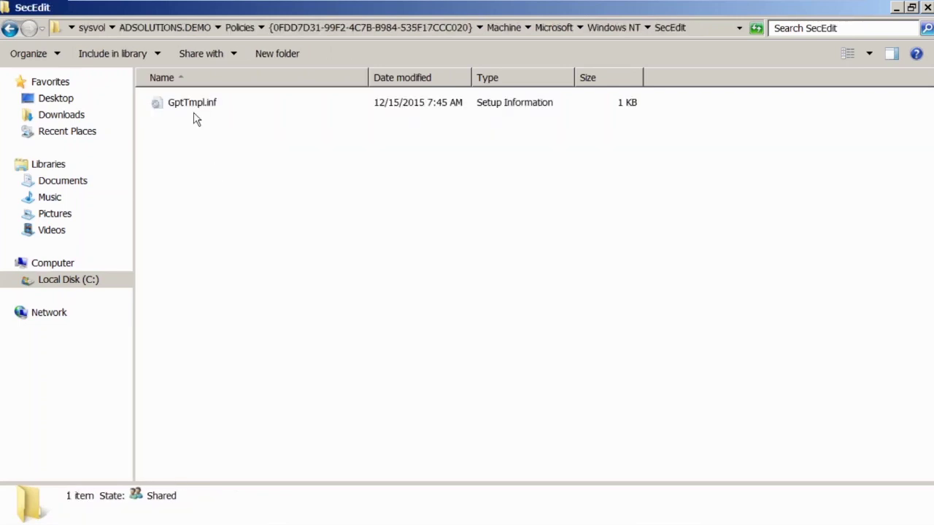
{"action": "right_click", "coordinate": [195, 102]}
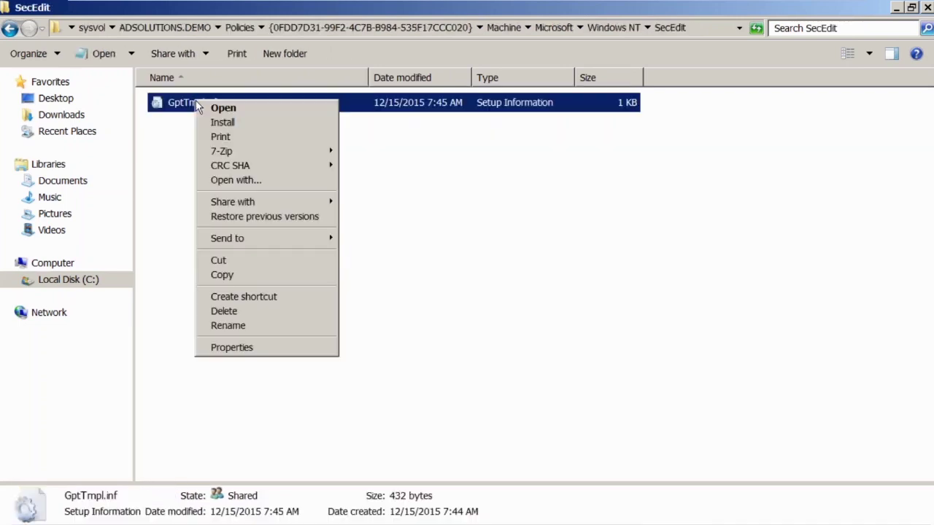
{"action": "mouse_move", "coordinate": [232, 240]}
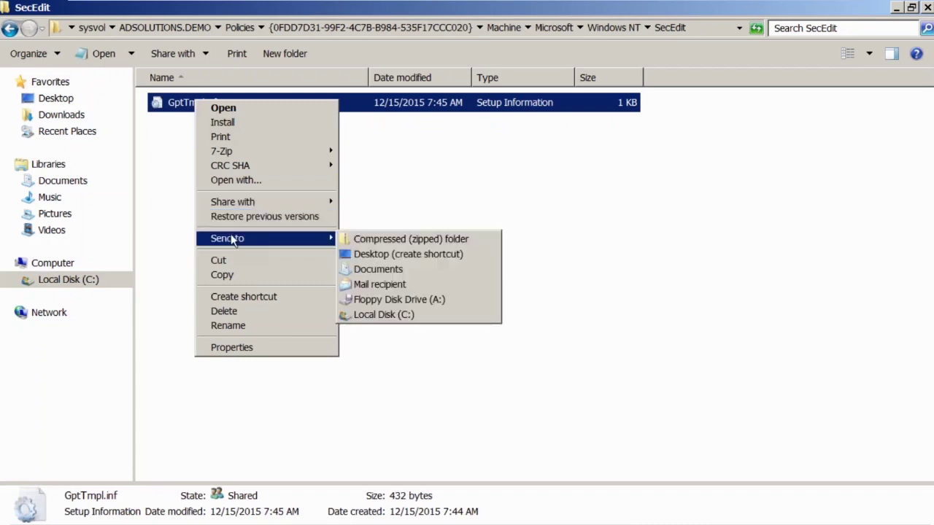
{"action": "left_click", "coordinate": [177, 102]}
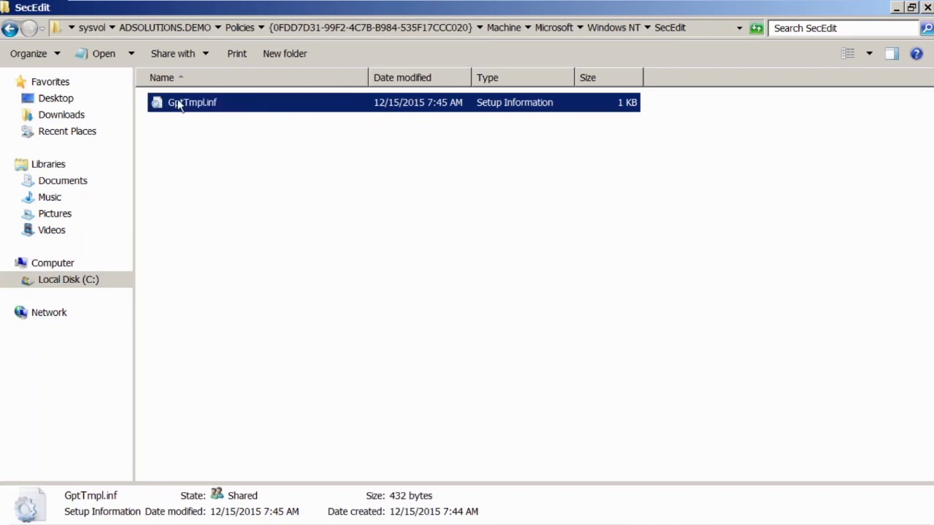
Step: Open GptTmpl.inf in Notepad, highlight the audit settings under its Event Audit section, and close the file
{"action": "double_click", "coordinate": [177, 102]}
{"action": "left_click_drag", "start_coordinate": [237, 191], "coordinate": [302, 357]}
{"action": "left_click", "coordinate": [290, 303]}
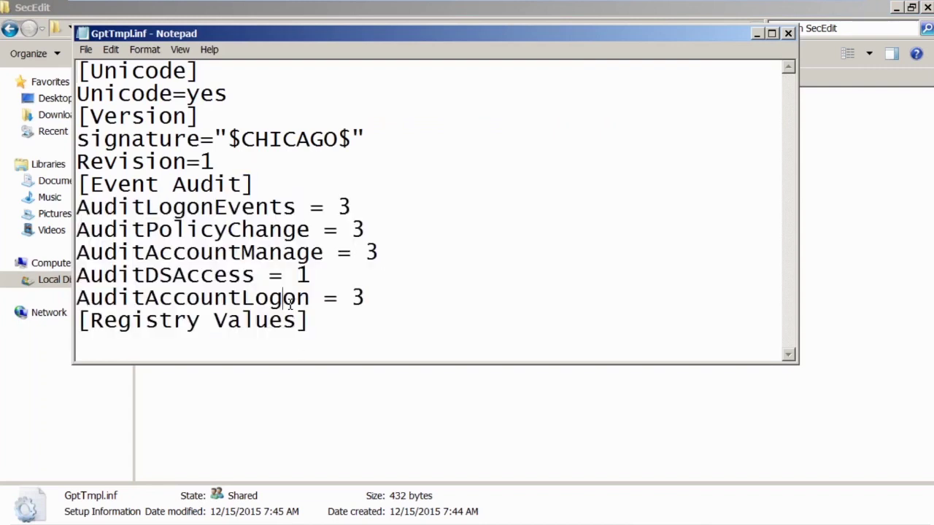
{"action": "left_click_drag", "start_coordinate": [77, 208], "coordinate": [373, 301]}
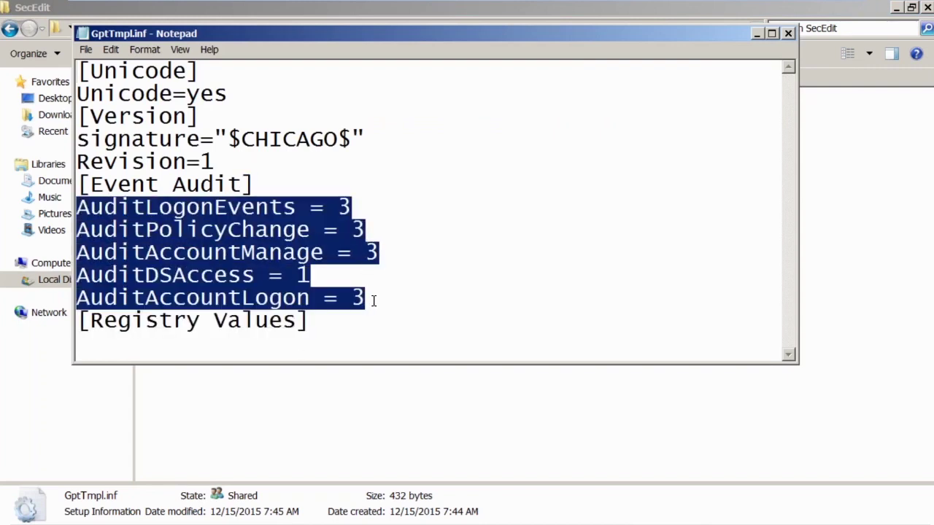
{"action": "double_click", "coordinate": [84, 34]}
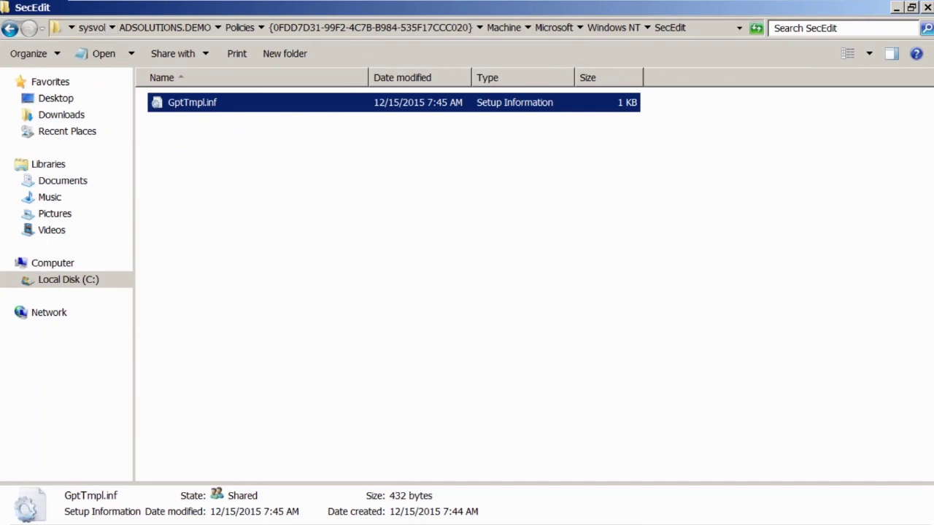
Step: Switch to Active Directory Users and Computers and display the contents of the Policies container under System
{"action": "mouse_move", "coordinate": [263, 508]}
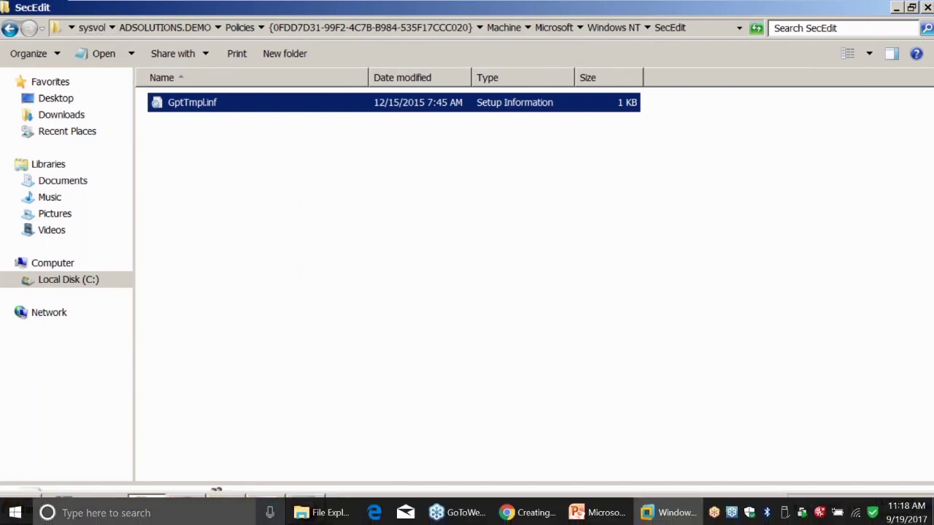
{"action": "mouse_move", "coordinate": [162, 493]}
{"action": "mouse_move", "coordinate": [231, 508]}
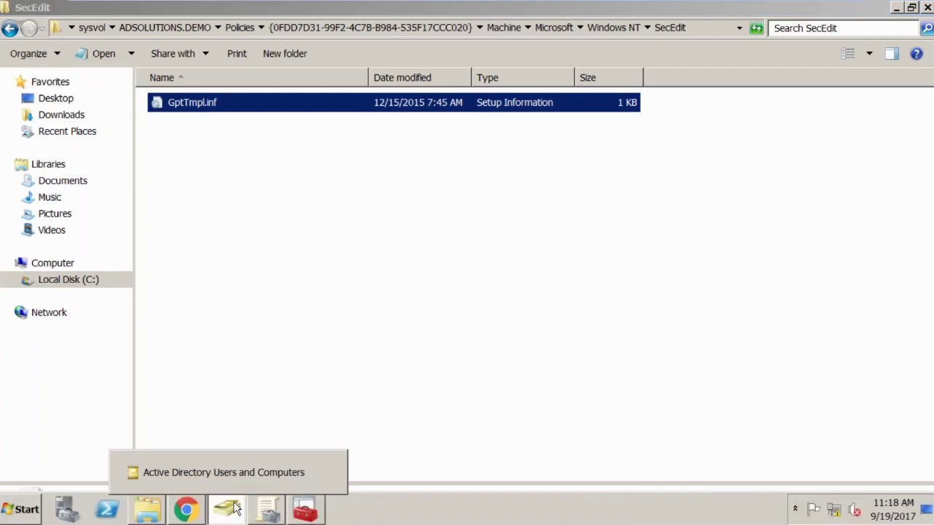
{"action": "left_click", "coordinate": [232, 509]}
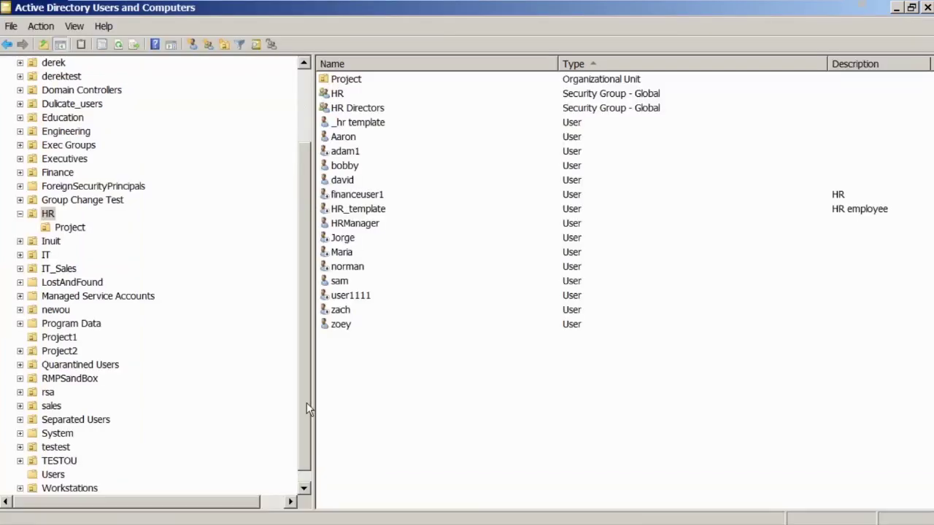
{"action": "scroll", "coordinate": [306, 403], "scroll_direction": "down", "scroll_amount": 1}
{"action": "left_click", "coordinate": [58, 420]}
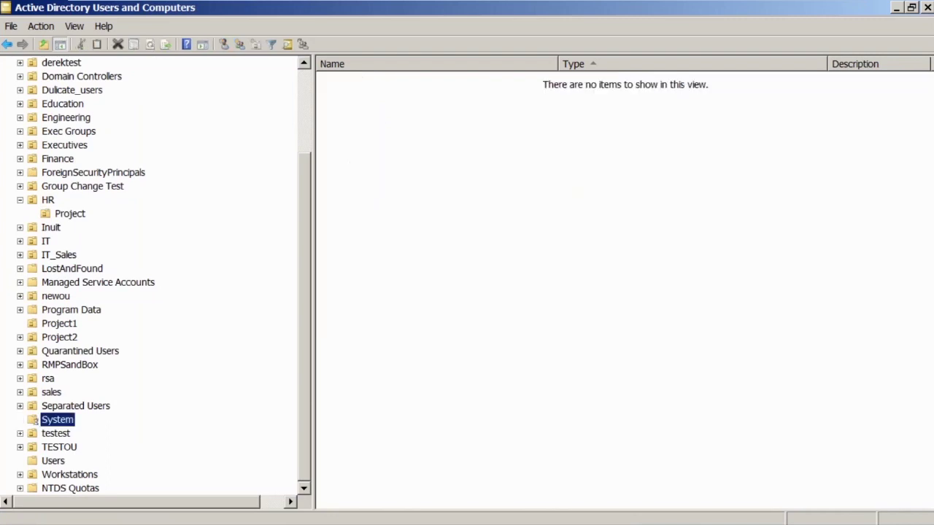
{"action": "double_click", "coordinate": [34, 421]}
{"action": "left_click", "coordinate": [48, 447]}
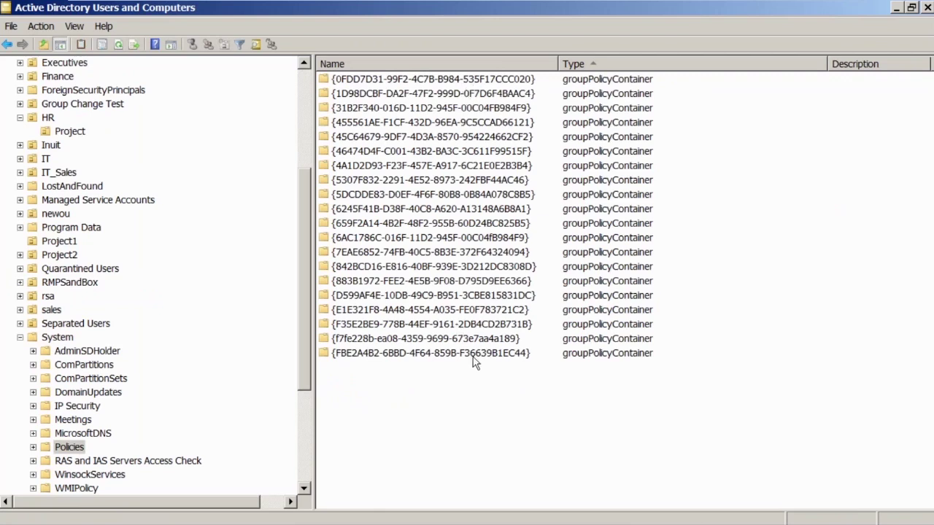
Step: Open the Group Policy container {0FDD7D31-99F2-4C7B-B984-535F17CCC020} and view its Machine and User containers
{"action": "left_click", "coordinate": [433, 80]}
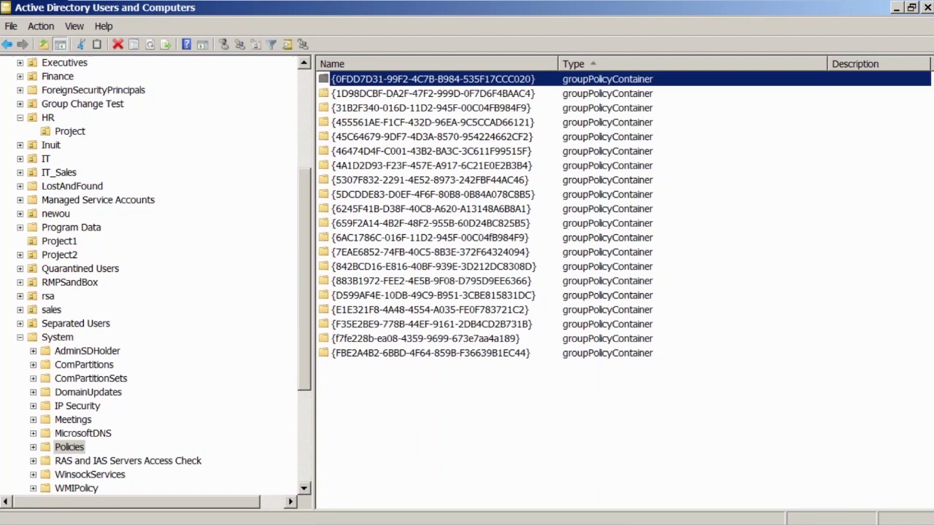
{"action": "double_click", "coordinate": [433, 80]}
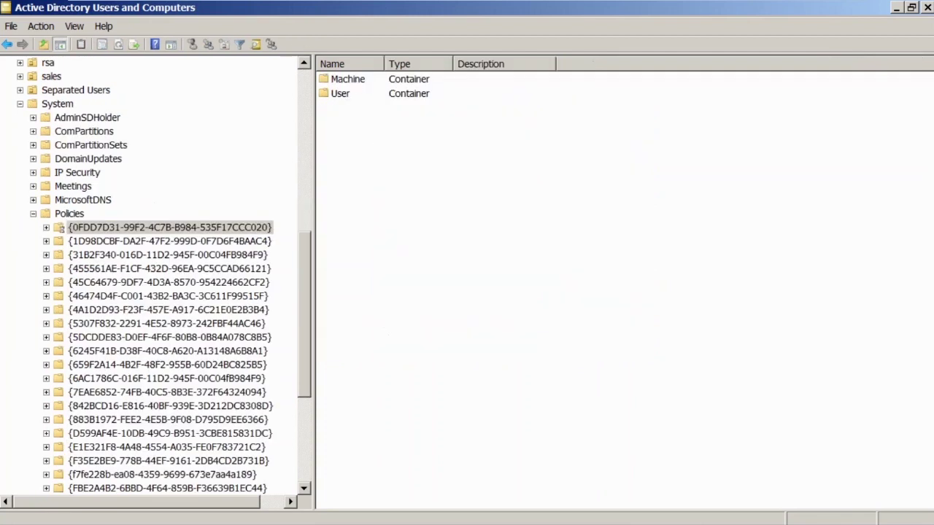
{"action": "left_click", "coordinate": [346, 80]}
{"action": "double_click", "coordinate": [347, 79]}
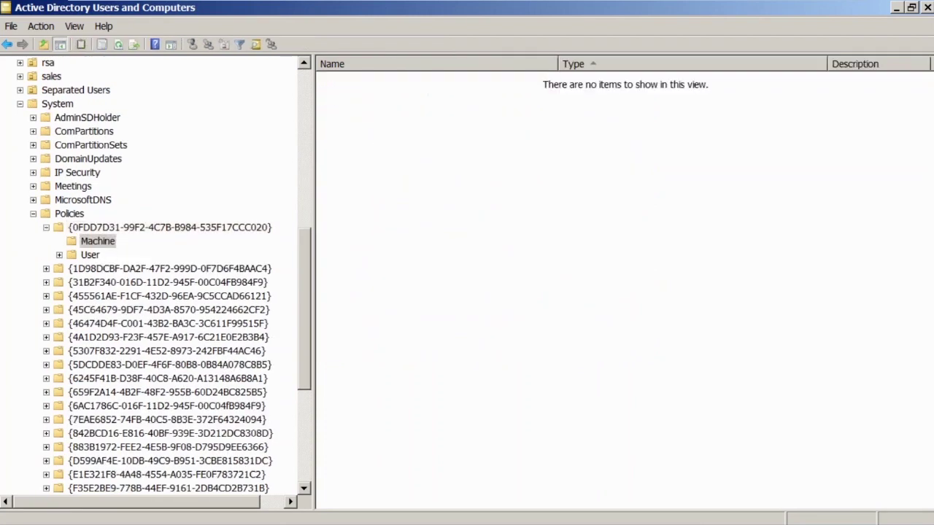
{"action": "left_click", "coordinate": [89, 255]}
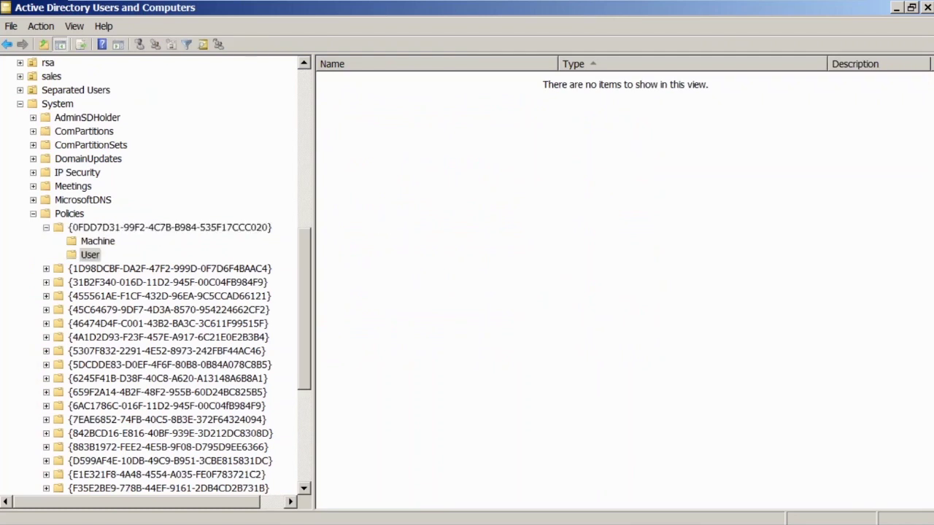
Step: Review the {0FDD7D31-99F2-4C7B-B984-535F17CCC020} container's attributes through to the end of the list, dismiss its properties and collapse the Policies container
{"action": "right_click", "coordinate": [173, 227]}
{"action": "left_click", "coordinate": [211, 405]}
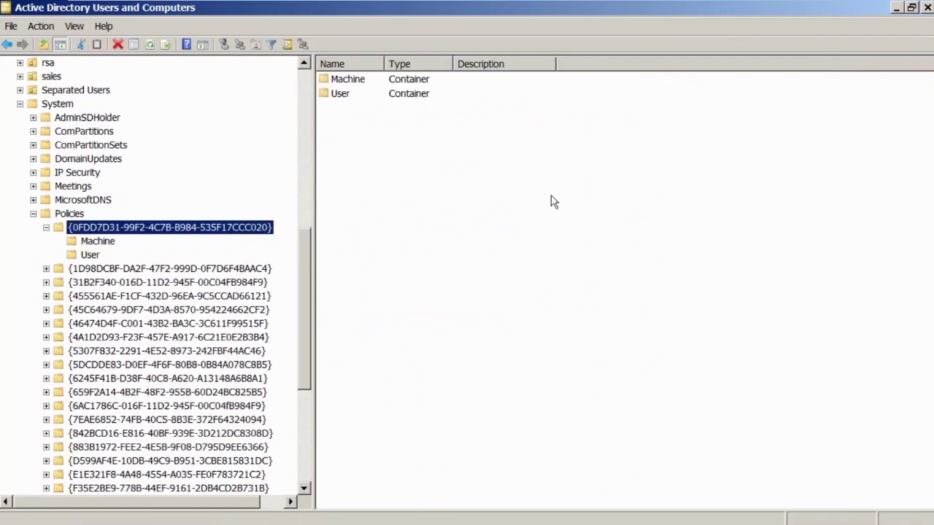
{"action": "left_click", "coordinate": [135, 32]}
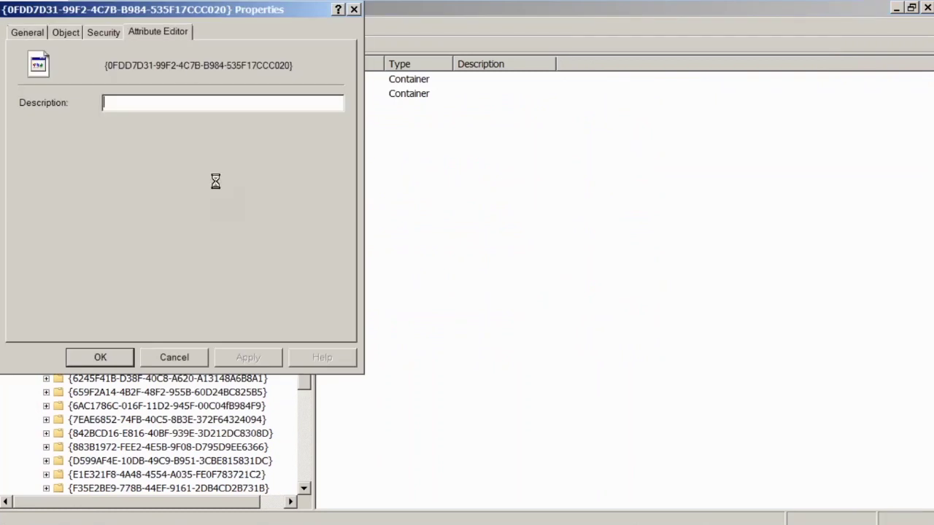
{"action": "left_click_drag", "start_coordinate": [338, 111], "coordinate": [334, 267]}
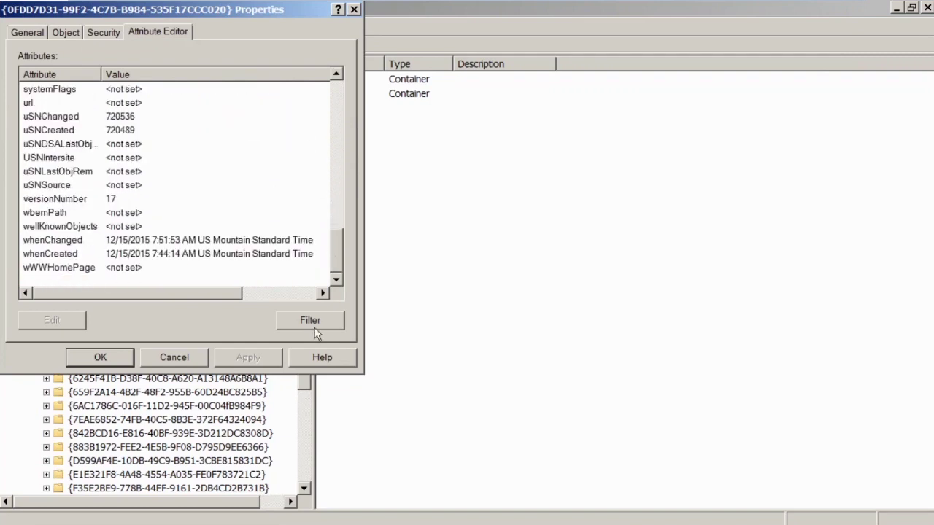
{"action": "left_click", "coordinate": [191, 357]}
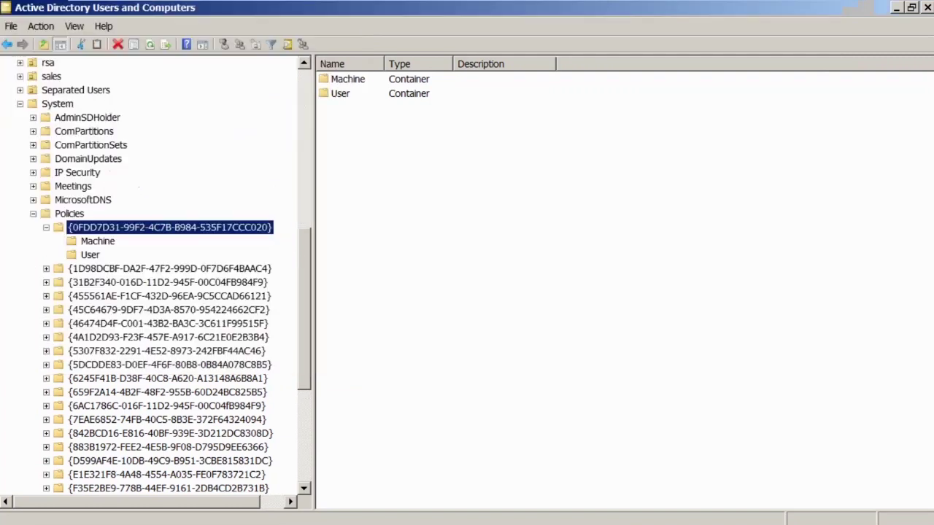
{"action": "left_click", "coordinate": [33, 214]}
Step: Show the Group Policy structure slide, return to the Windows Server virtual machine, and switch to its Windows Explorer window
{"action": "mouse_move", "coordinate": [828, 11]}
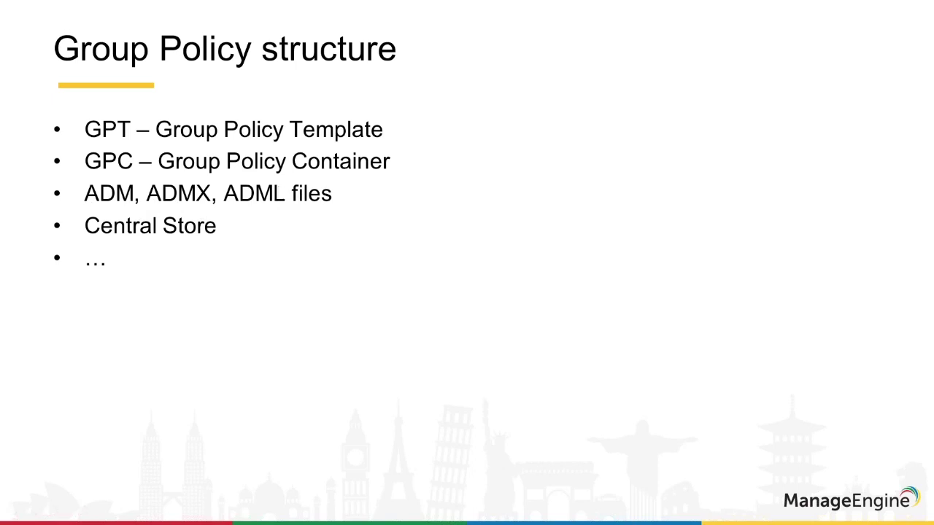
{"action": "key", "text": "super"}
{"action": "left_click", "coordinate": [664, 510]}
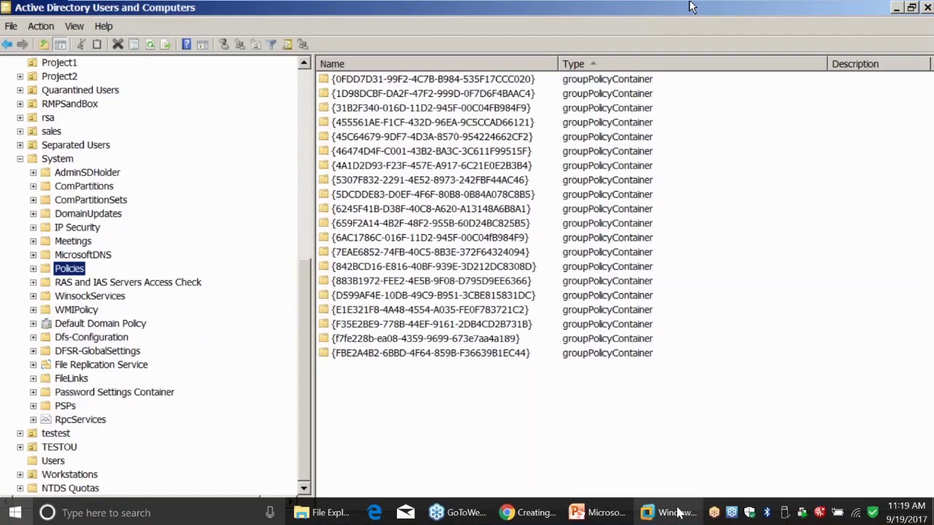
{"action": "mouse_move", "coordinate": [167, 521]}
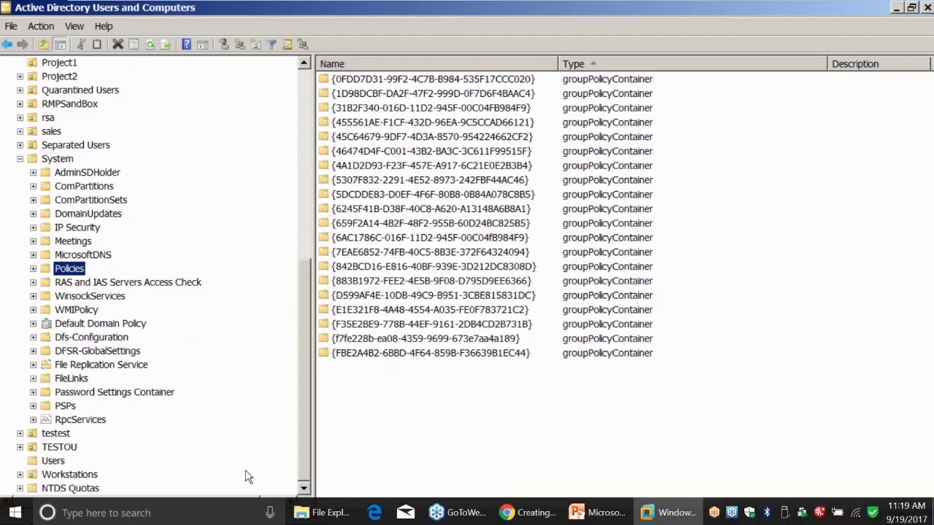
{"action": "left_click", "coordinate": [153, 502]}
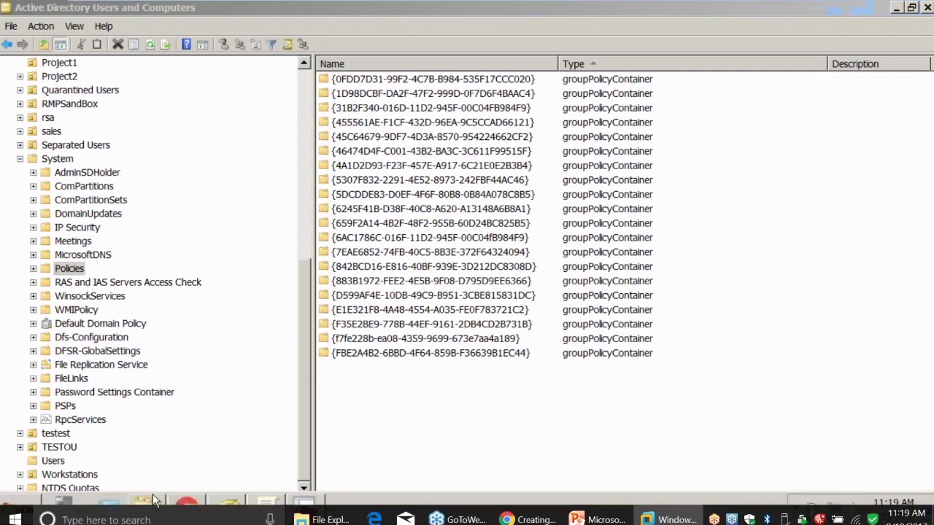
Step: Browse to C:\Windows\PolicyDefinitions to show the local ADMX template files
{"action": "left_click", "coordinate": [70, 289]}
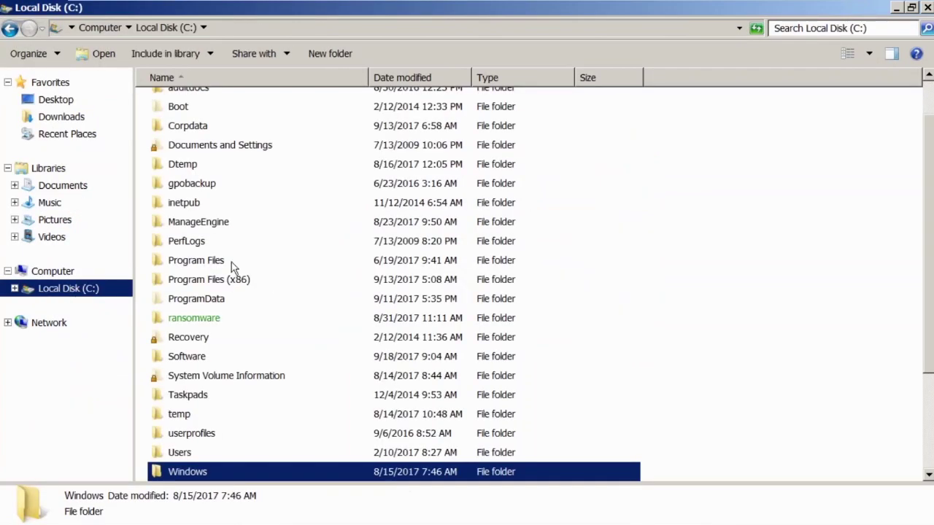
{"action": "left_click", "coordinate": [197, 245]}
{"action": "scroll", "coordinate": [197, 246], "scroll_direction": "up", "scroll_amount": 1}
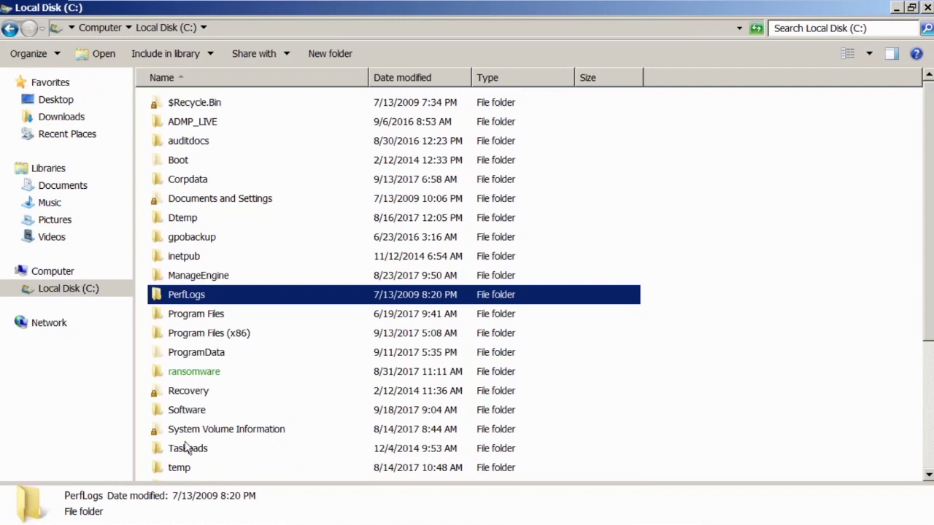
{"action": "scroll", "coordinate": [186, 449], "scroll_direction": "down", "scroll_amount": 3}
{"action": "double_click", "coordinate": [191, 357]}
{"action": "left_click", "coordinate": [200, 374]}
{"action": "scroll", "coordinate": [202, 377], "scroll_direction": "down", "scroll_amount": 6}
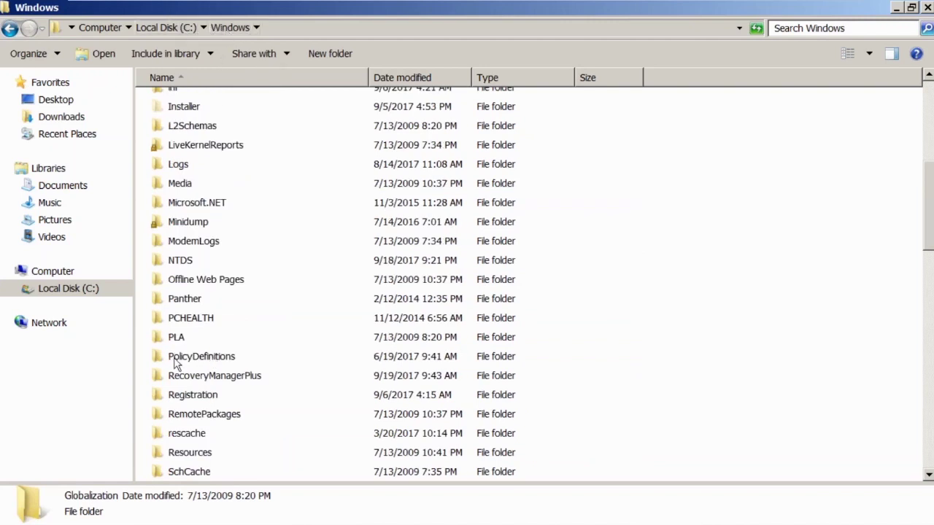
{"action": "double_click", "coordinate": [211, 358]}
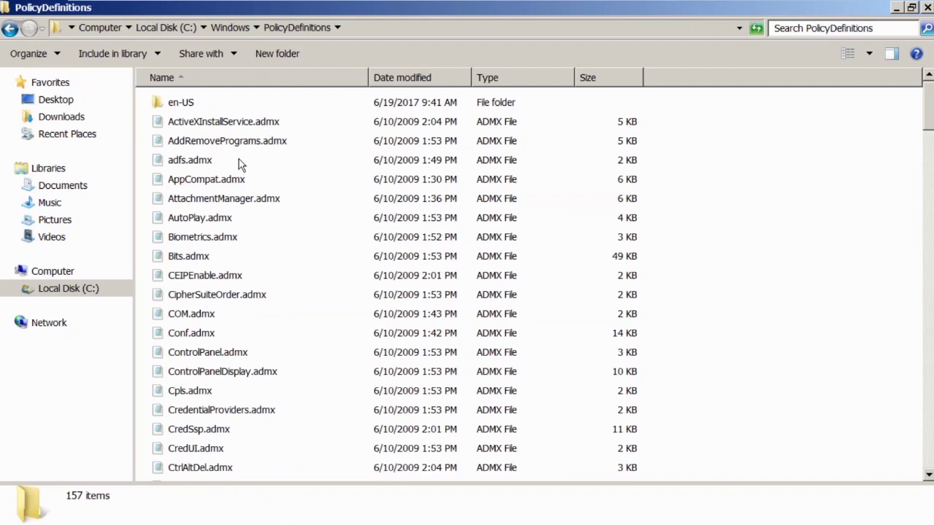
Step: Compare the ADML language files in the en-US subfolder with the ADMX files in PolicyDefinitions
{"action": "double_click", "coordinate": [183, 103]}
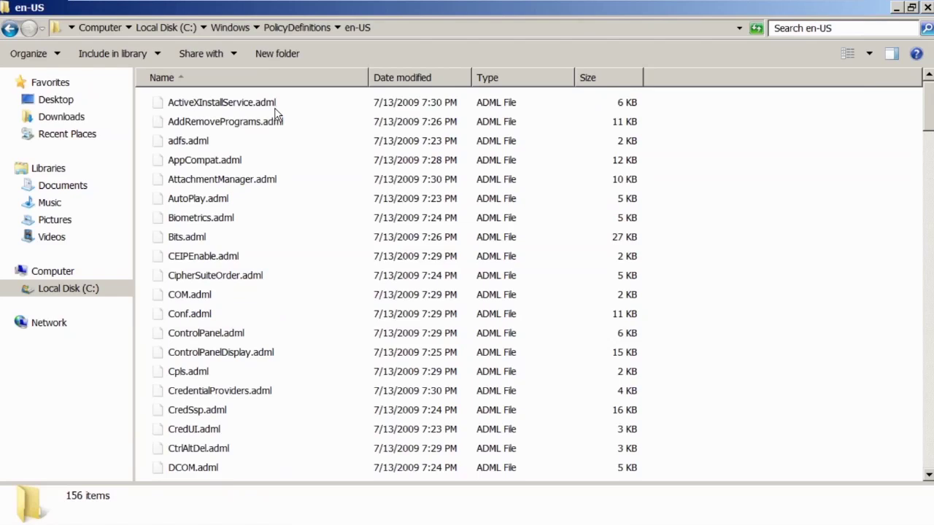
{"action": "left_click", "coordinate": [299, 27]}
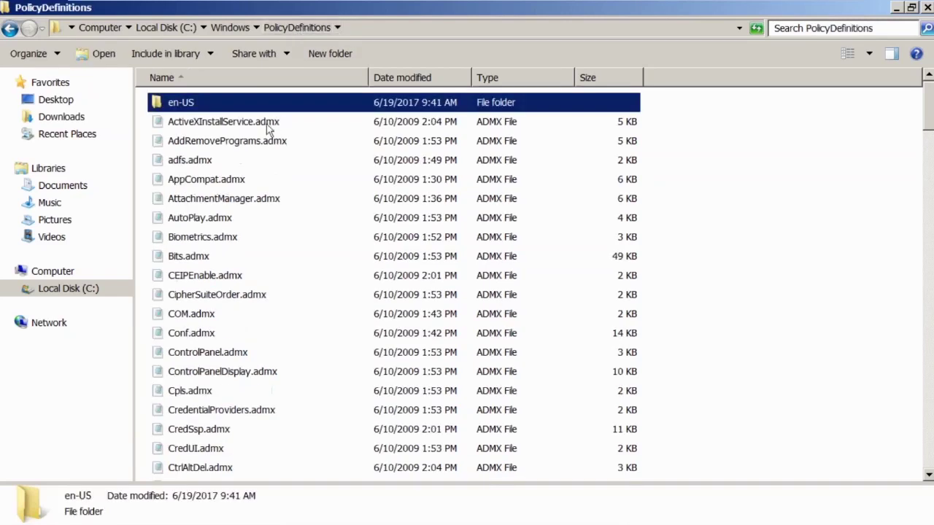
{"action": "double_click", "coordinate": [190, 103]}
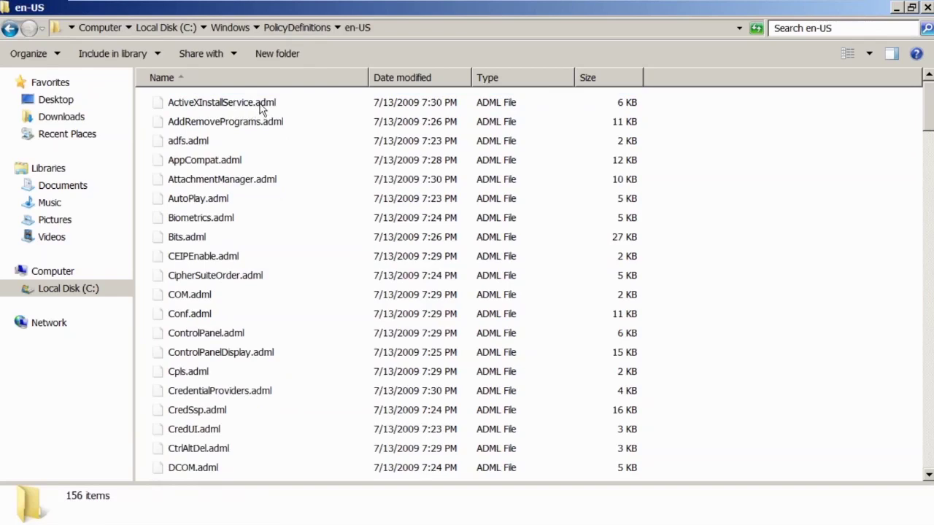
Step: Show the Central Store component overview slide and return to the Windows Server virtual machine
{"action": "mouse_move", "coordinate": [760, 3]}
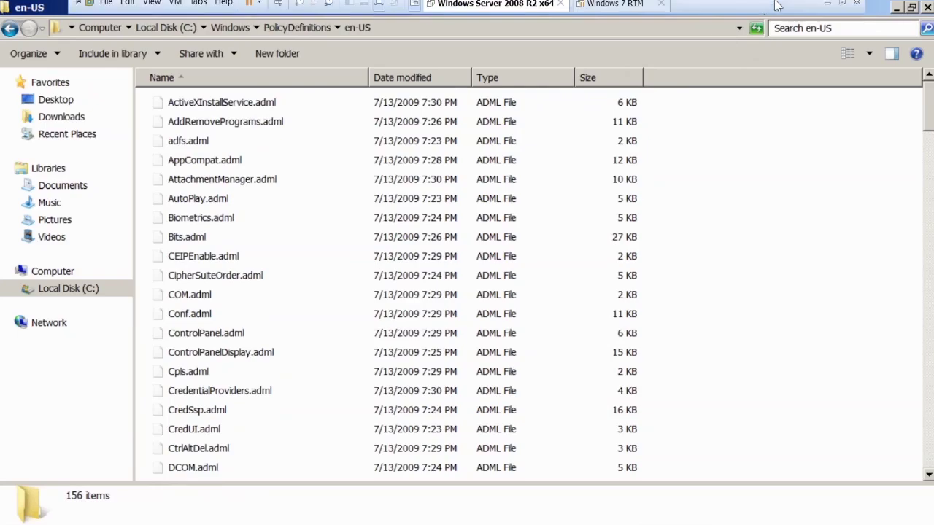
{"action": "left_click", "coordinate": [827, 9]}
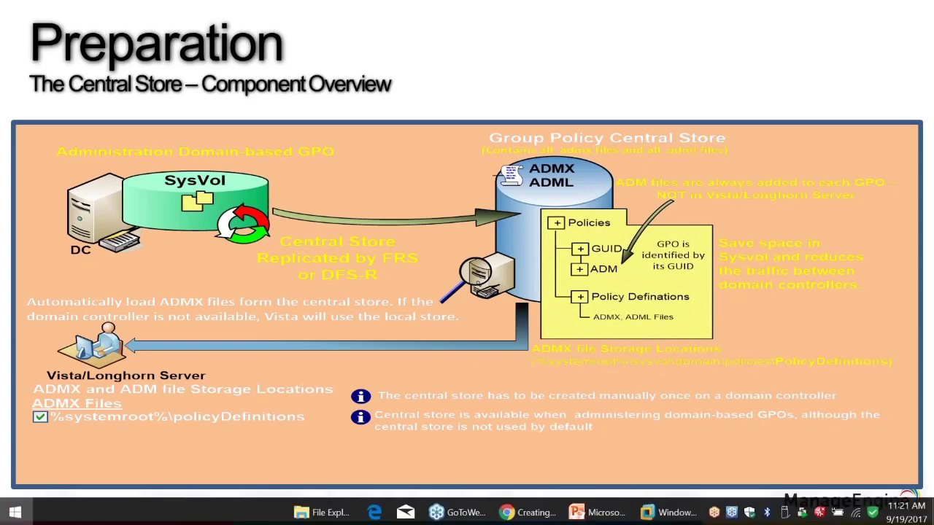
{"action": "key", "text": "super"}
{"action": "left_click", "coordinate": [669, 512]}
{"action": "mouse_move", "coordinate": [310, 518]}
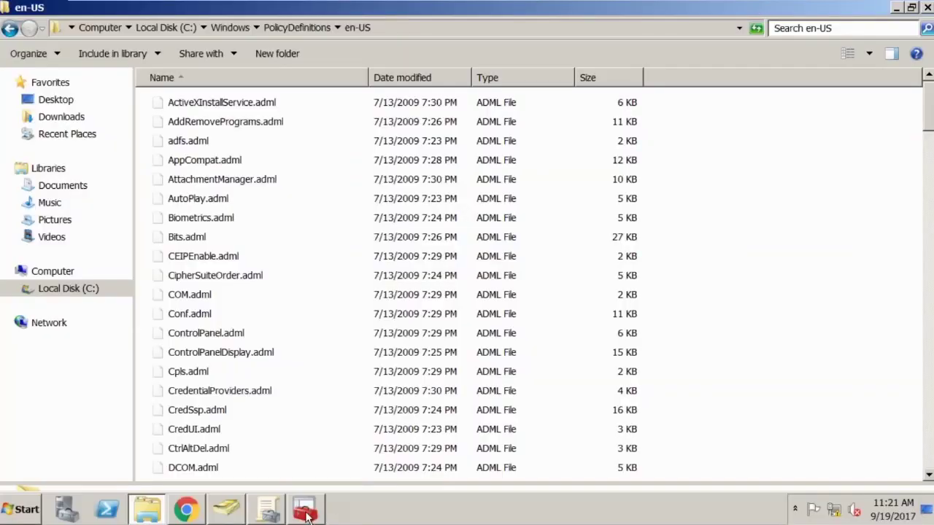
Step: Switch to Group Policy Management and close the other open management console
{"action": "left_click", "coordinate": [270, 511]}
{"action": "left_click", "coordinate": [306, 511]}
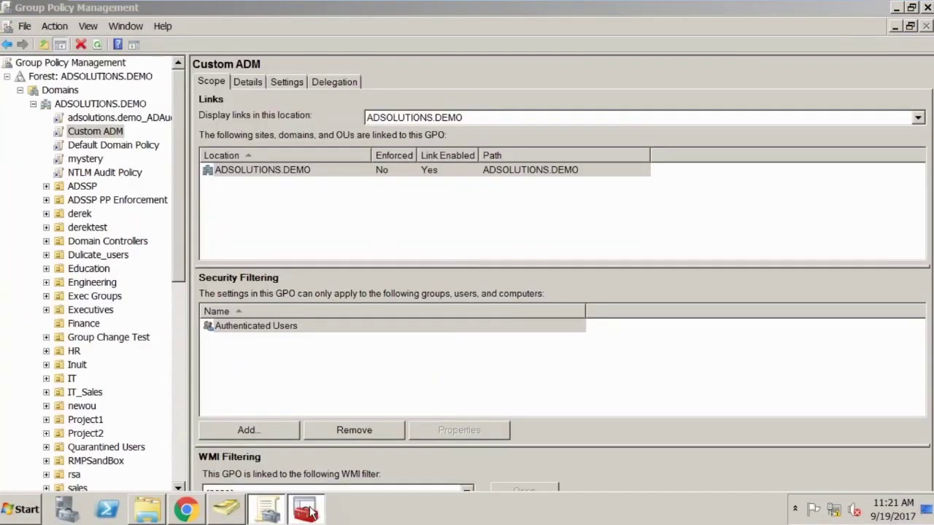
{"action": "left_click", "coordinate": [306, 510]}
{"action": "key", "text": "alt+F4"}
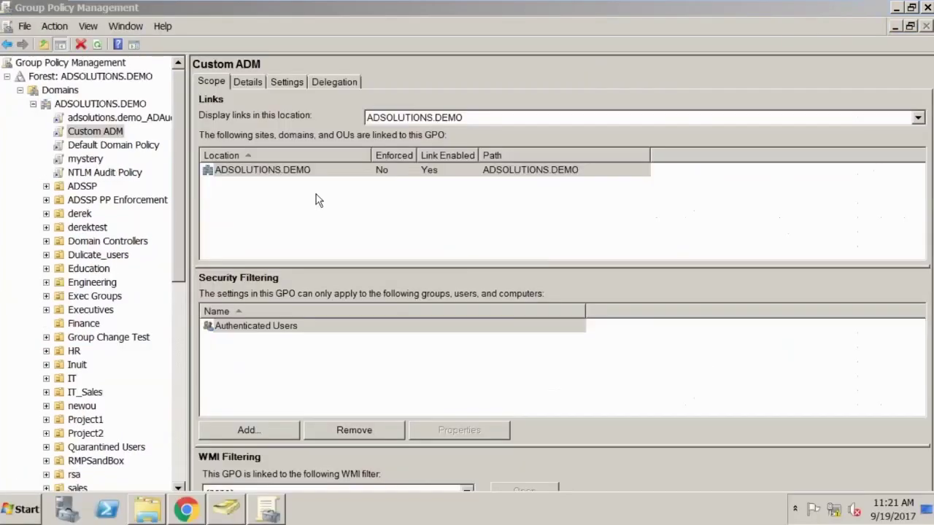
Step: Open Default Domain Policy for editing, check where Administrative Templates under Computer Configuration Policies are retrieved from, and close the editor
{"action": "left_click", "coordinate": [117, 145]}
{"action": "right_click", "coordinate": [117, 145]}
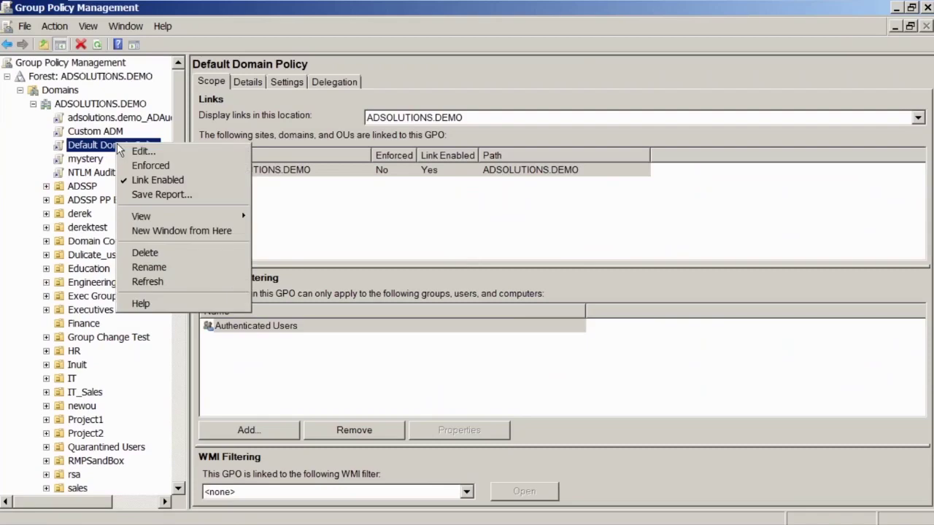
{"action": "left_click", "coordinate": [138, 151]}
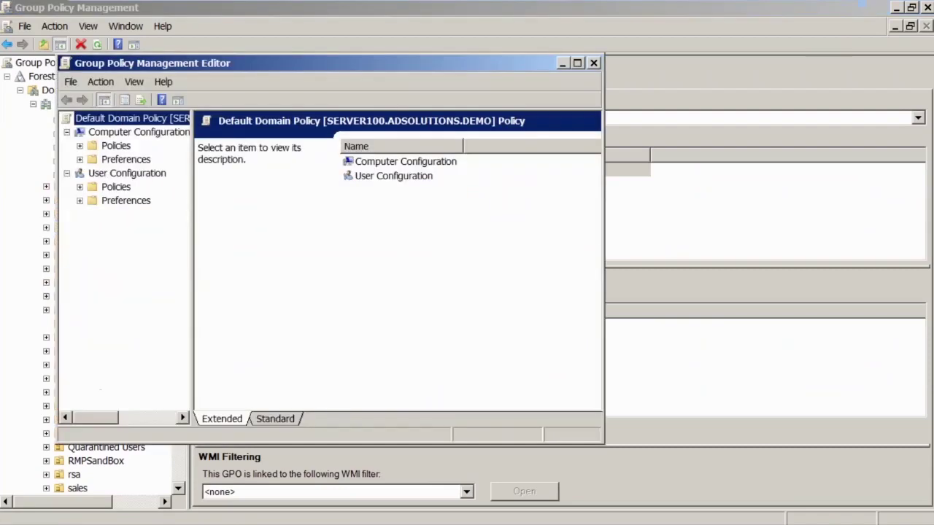
{"action": "left_click", "coordinate": [118, 147]}
{"action": "double_click", "coordinate": [118, 146]}
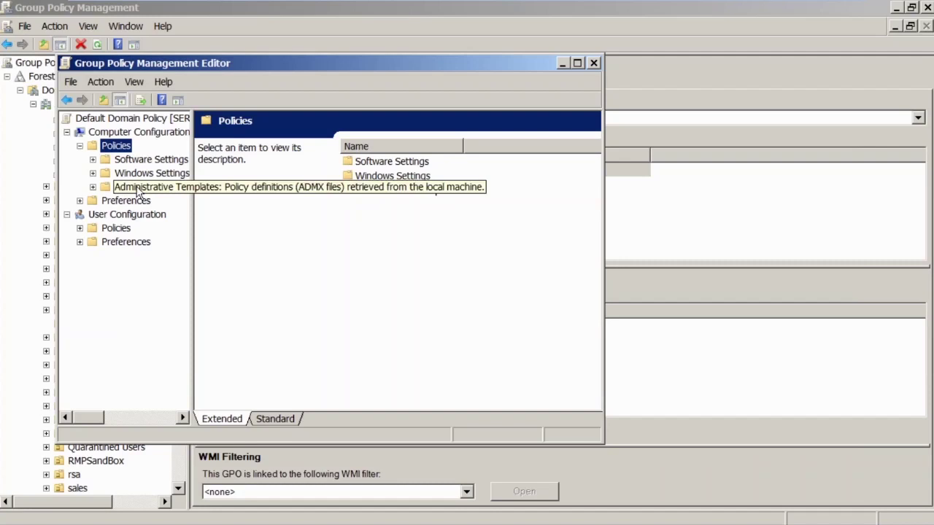
{"action": "left_click", "coordinate": [67, 64]}
{"action": "left_click", "coordinate": [68, 63]}
Step: Return to Windows Explorer and copy the PolicyDefinitions folder from C:\Windows
{"action": "mouse_move", "coordinate": [219, 515]}
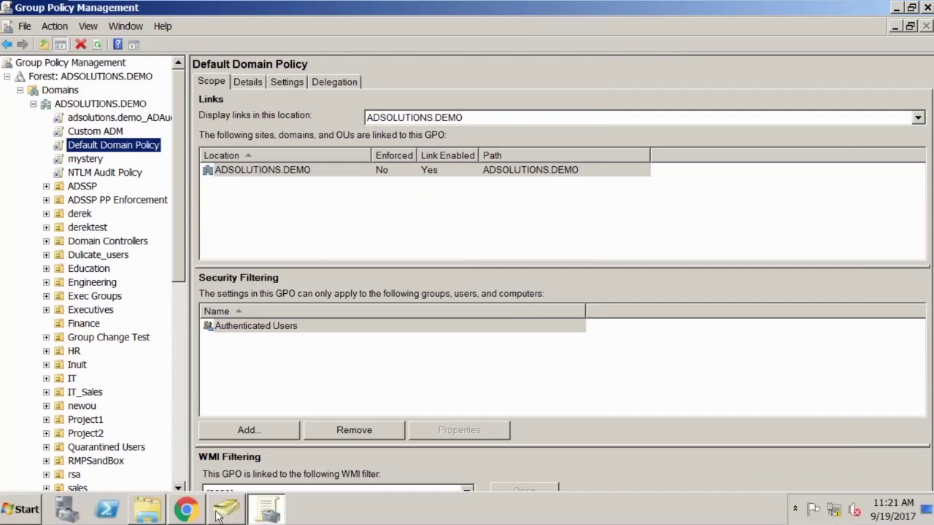
{"action": "left_click", "coordinate": [153, 510]}
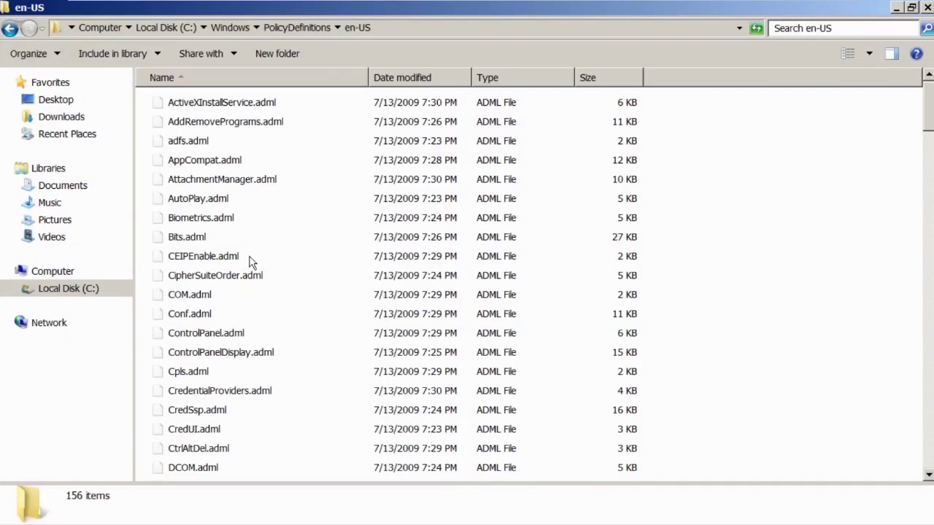
{"action": "left_click", "coordinate": [231, 25]}
{"action": "right_click", "coordinate": [204, 471]}
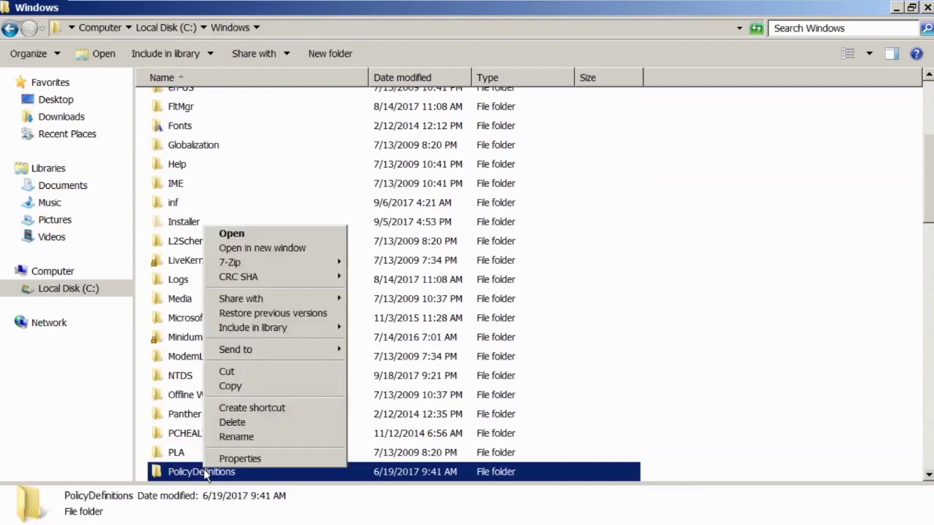
{"action": "left_click", "coordinate": [244, 385]}
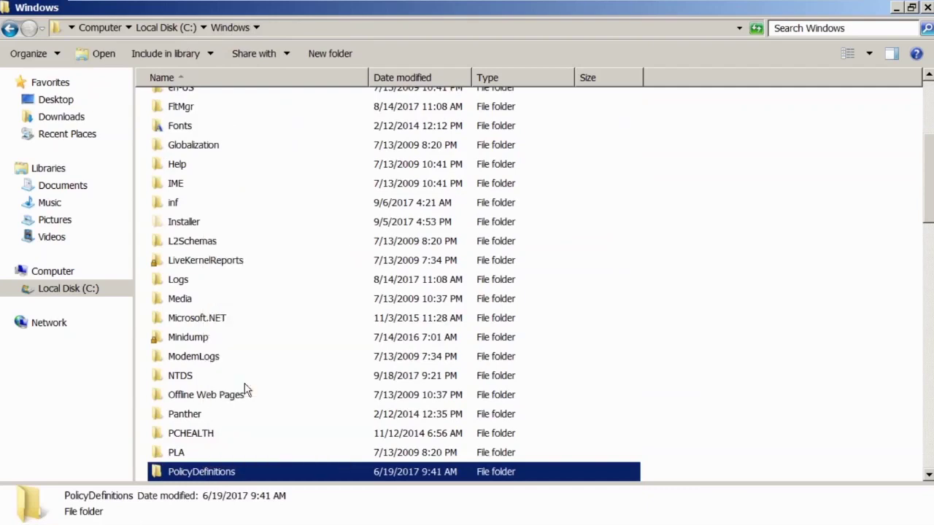
Step: Paste the PolicyDefinitions folder into C:\Windows\SYSVOL\sysvol\ADSOLUTIONS.DEMO\Policies to create the central store
{"action": "scroll", "coordinate": [245, 383], "scroll_direction": "down", "scroll_amount": 2}
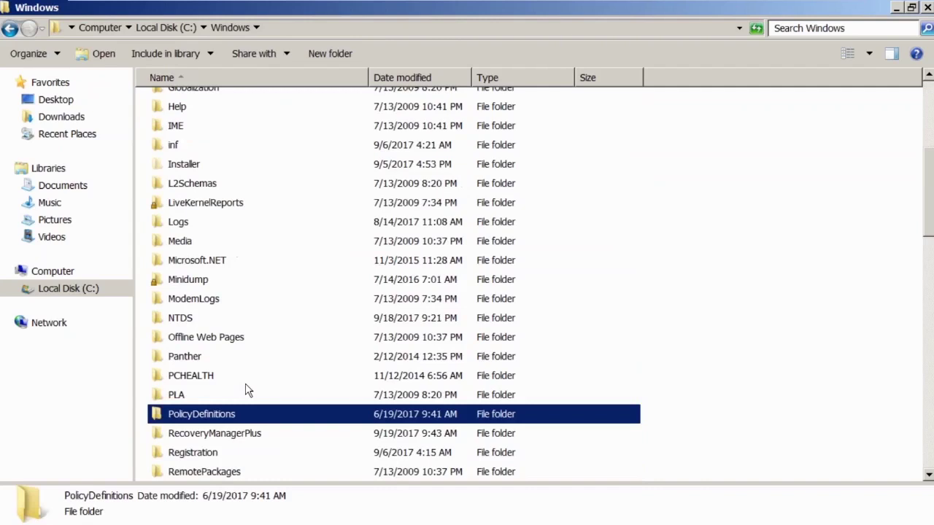
{"action": "scroll", "coordinate": [244, 384], "scroll_direction": "down", "scroll_amount": 5}
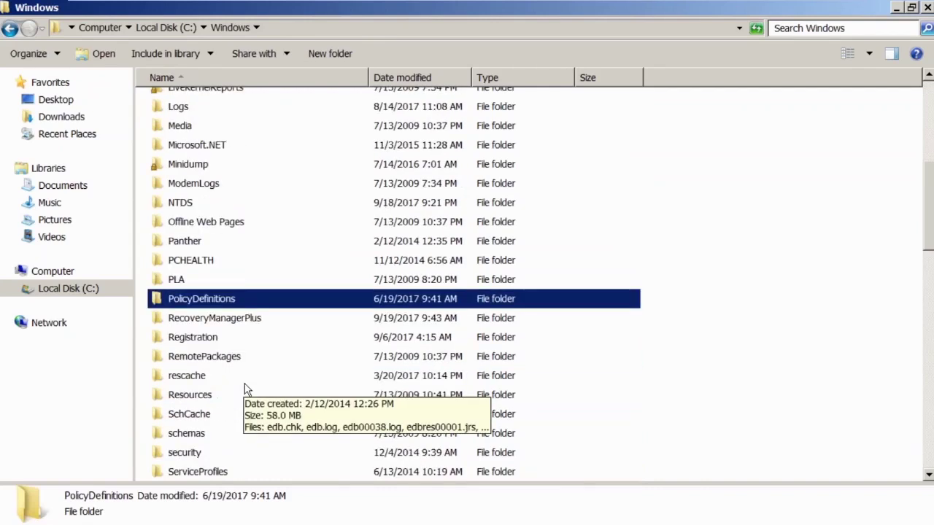
{"action": "scroll", "coordinate": [244, 384], "scroll_direction": "down", "scroll_amount": 1}
{"action": "double_click", "coordinate": [195, 329]}
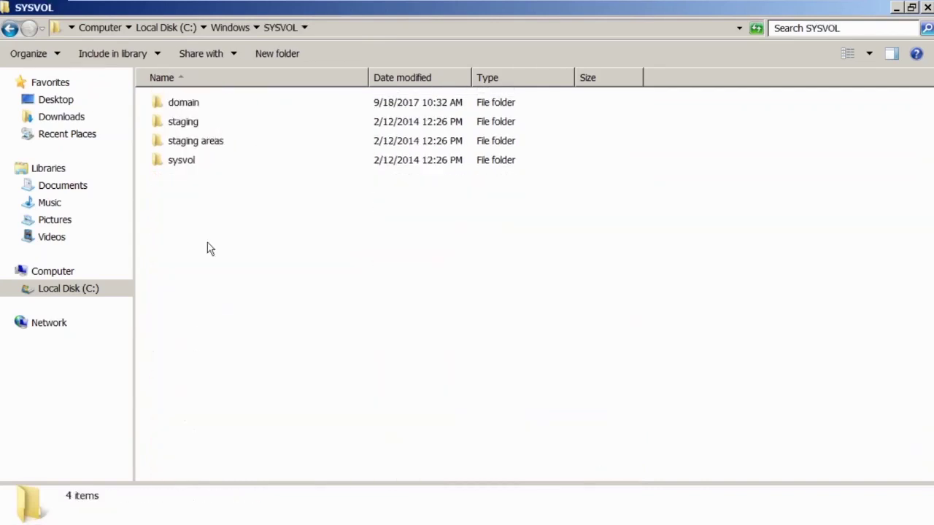
{"action": "double_click", "coordinate": [181, 168]}
{"action": "left_click", "coordinate": [191, 108]}
{"action": "double_click", "coordinate": [192, 107]}
{"action": "double_click", "coordinate": [189, 121]}
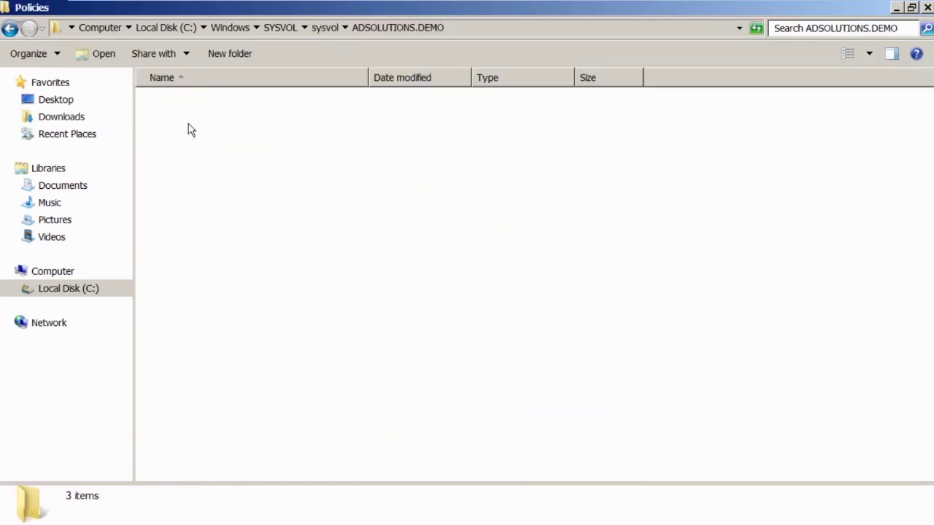
{"action": "right_click", "coordinate": [713, 206]}
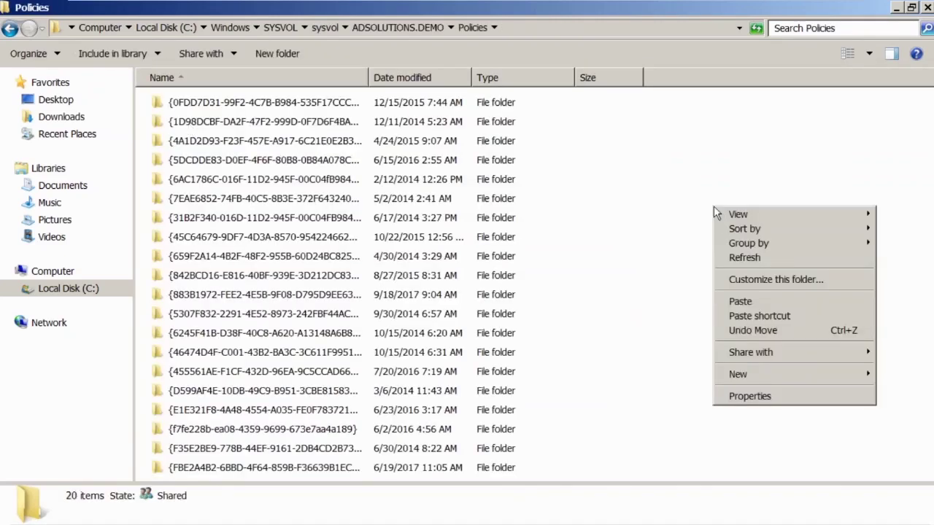
{"action": "left_click", "coordinate": [751, 300]}
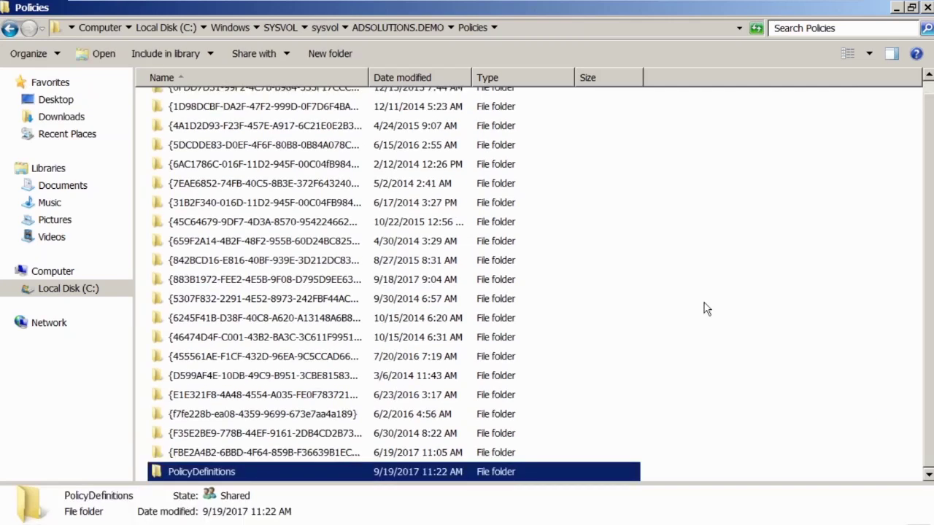
Step: Reopen Default Domain Policy for editing, check the source of its computer Administrative Templates again, and close the editor
{"action": "mouse_move", "coordinate": [230, 516]}
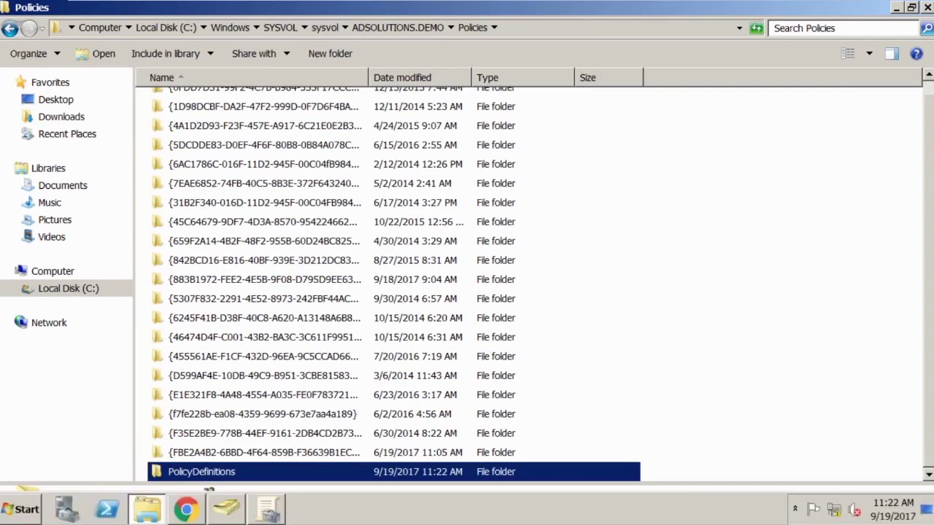
{"action": "left_click", "coordinate": [268, 509]}
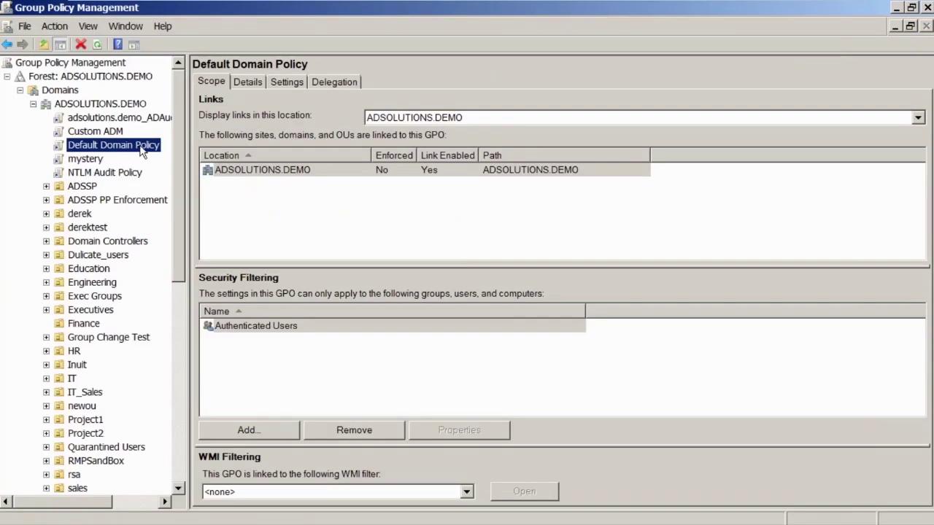
{"action": "right_click", "coordinate": [138, 149]}
{"action": "left_click", "coordinate": [167, 155]}
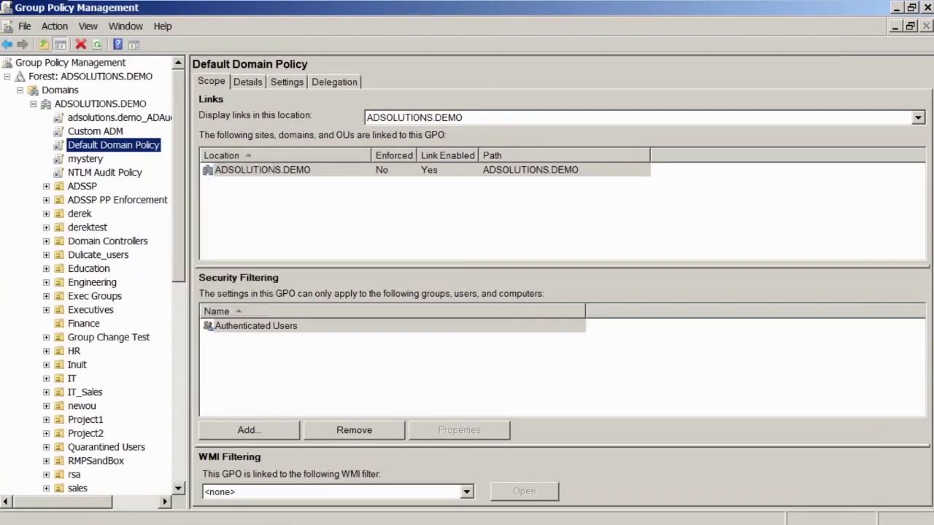
{"action": "double_click", "coordinate": [115, 146]}
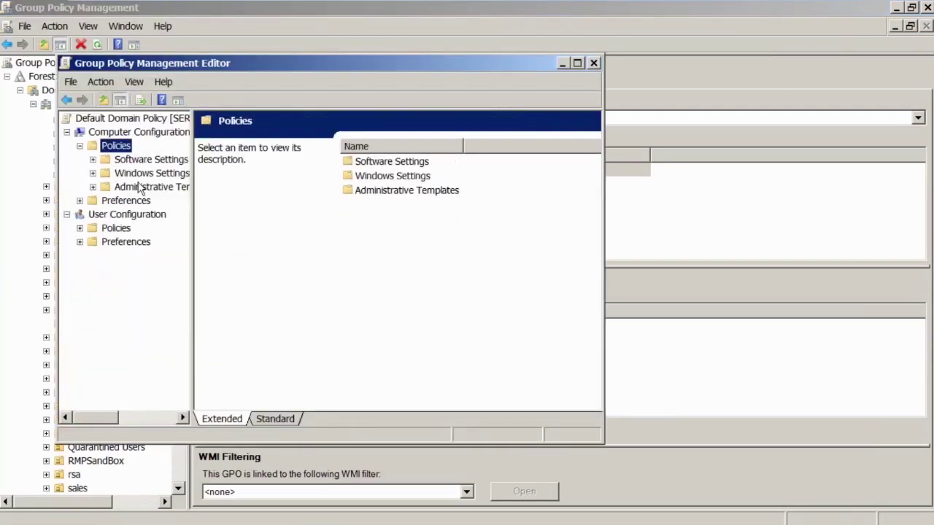
{"action": "left_click", "coordinate": [139, 188]}
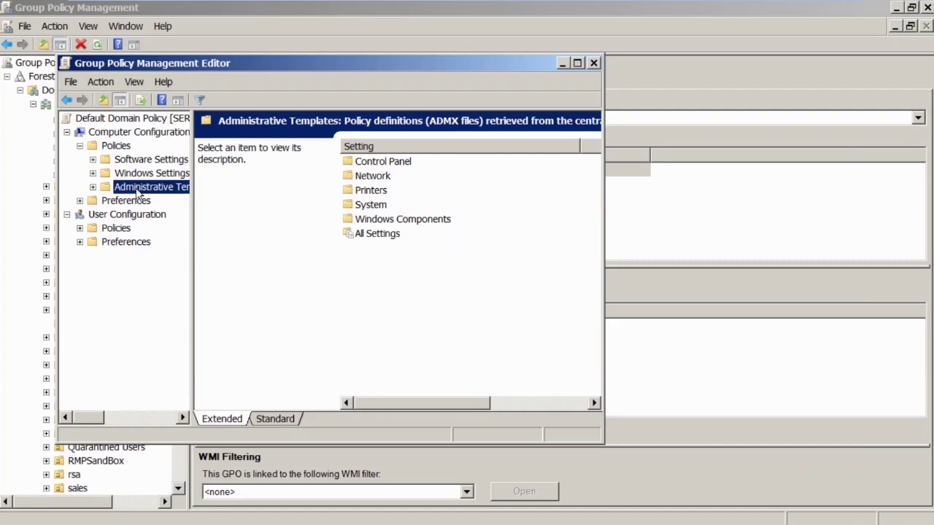
{"action": "left_click", "coordinate": [594, 63]}
Step: Show the Foreground Refresh slide and return to the Windows Server 2008 R2 x64 virtual machine
{"action": "mouse_move", "coordinate": [679, 5]}
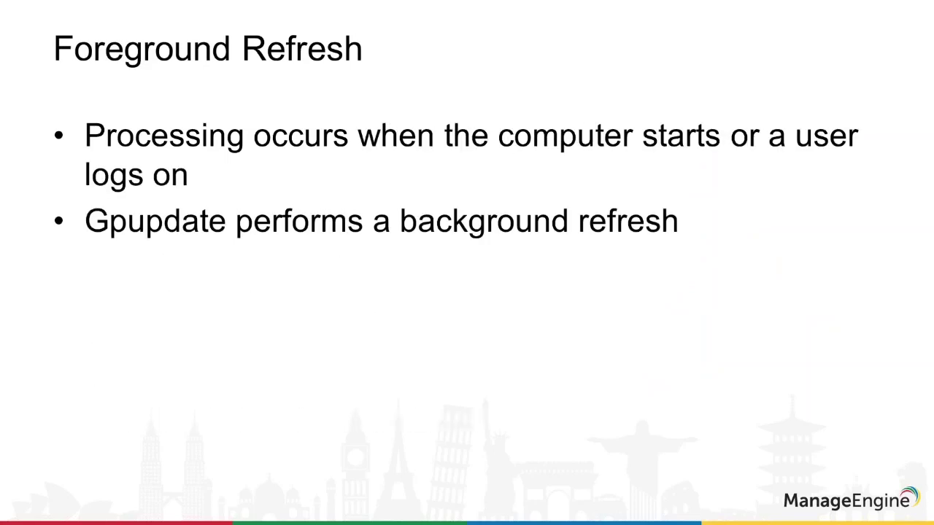
{"action": "key", "text": "super"}
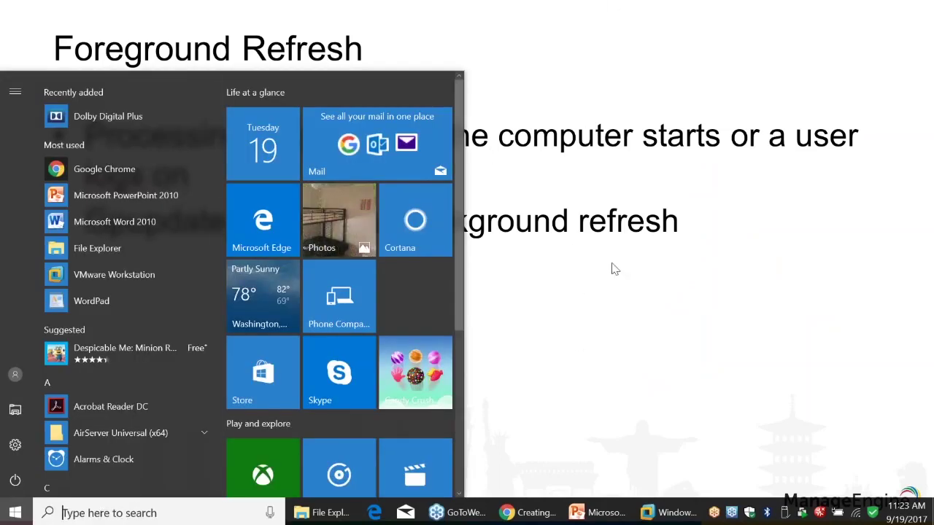
{"action": "left_click", "coordinate": [675, 516]}
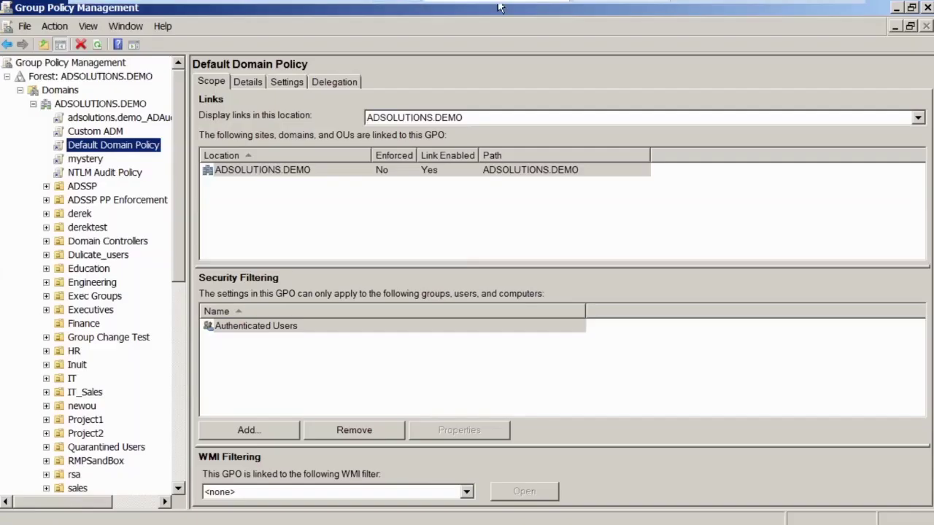
{"action": "left_click", "coordinate": [617, 9]}
{"action": "left_click", "coordinate": [470, 11]}
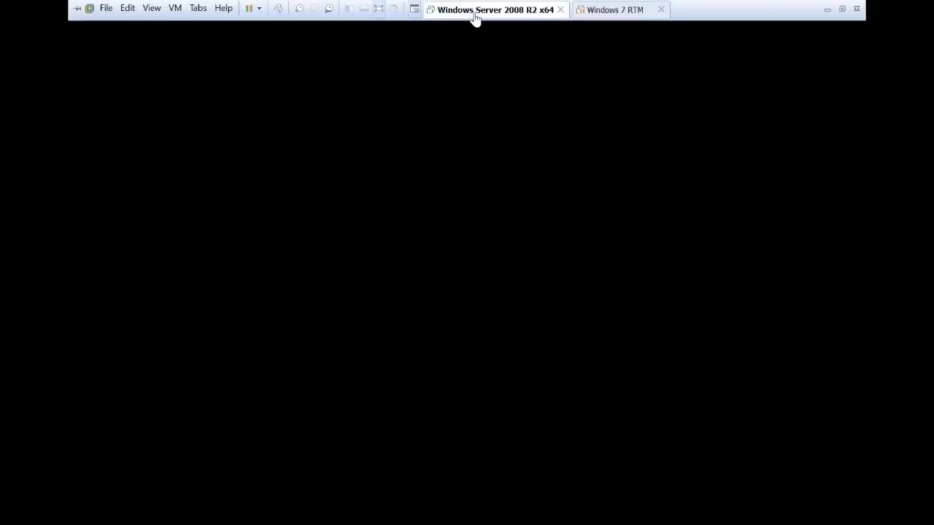
Step: Open a command prompt on the server and run gpupdate to refresh user and computer policy
{"action": "left_click", "coordinate": [18, 511]}
{"action": "type", "text": "cmd"}
{"action": "key", "text": "Return"}
{"action": "type", "text": "gpupdate"}
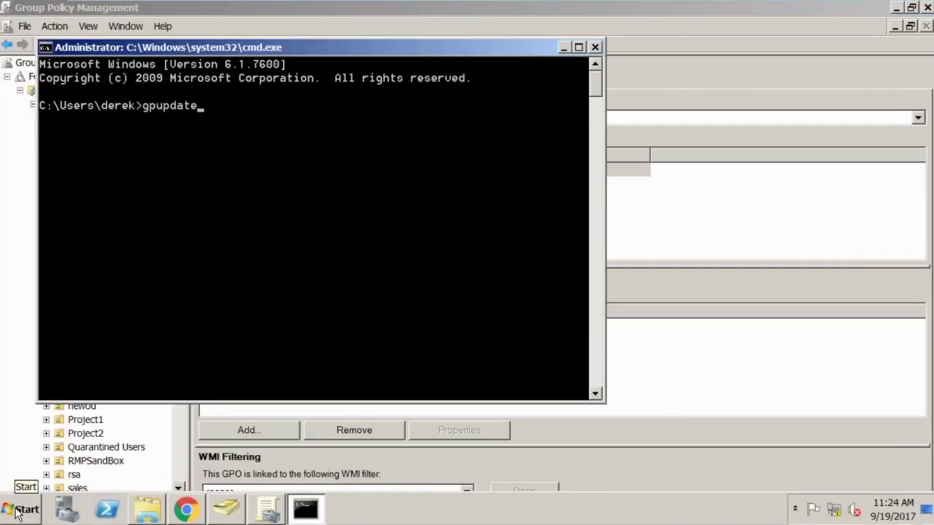
{"action": "key", "text": "Return"}
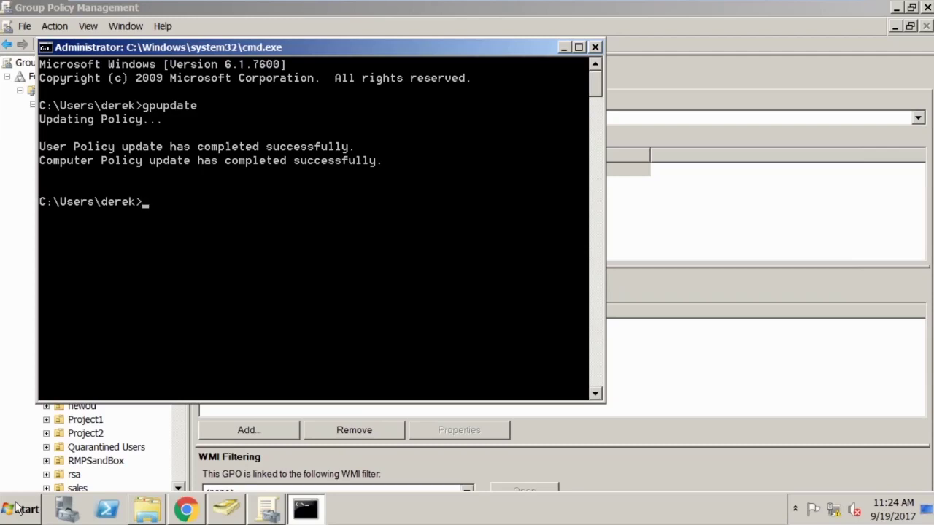
Step: Run gpupdate /force in the command prompt and advance the presentation to the Background Refresh slide
{"action": "type", "text": "gpupdate /force"}
{"action": "key", "text": "Return"}
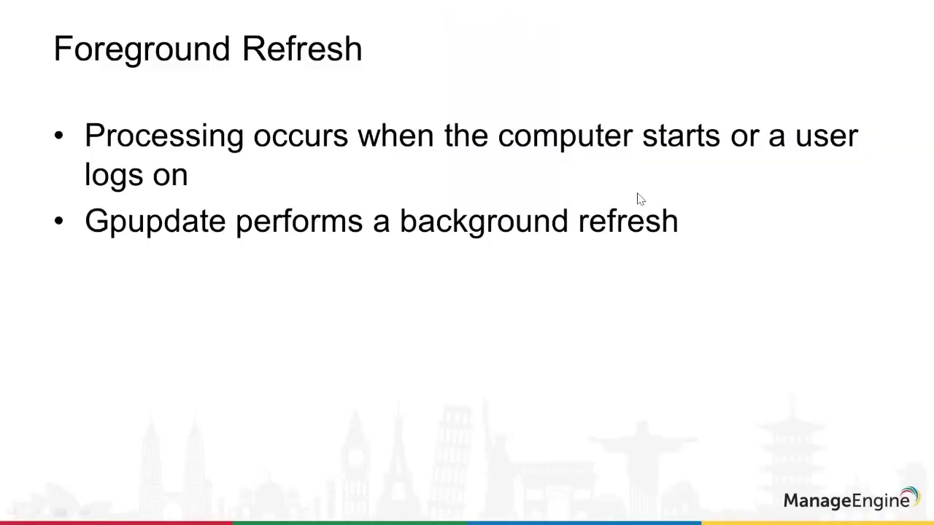
{"action": "key", "text": "Right"}
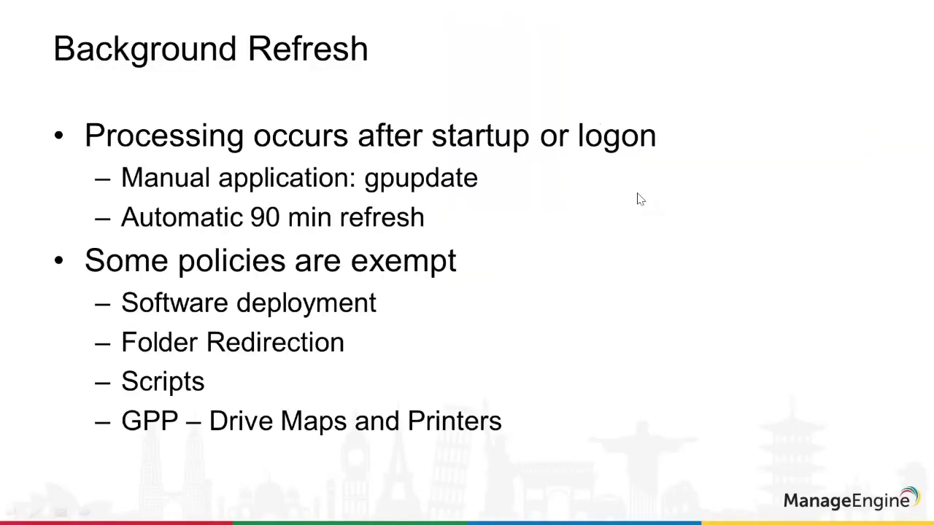
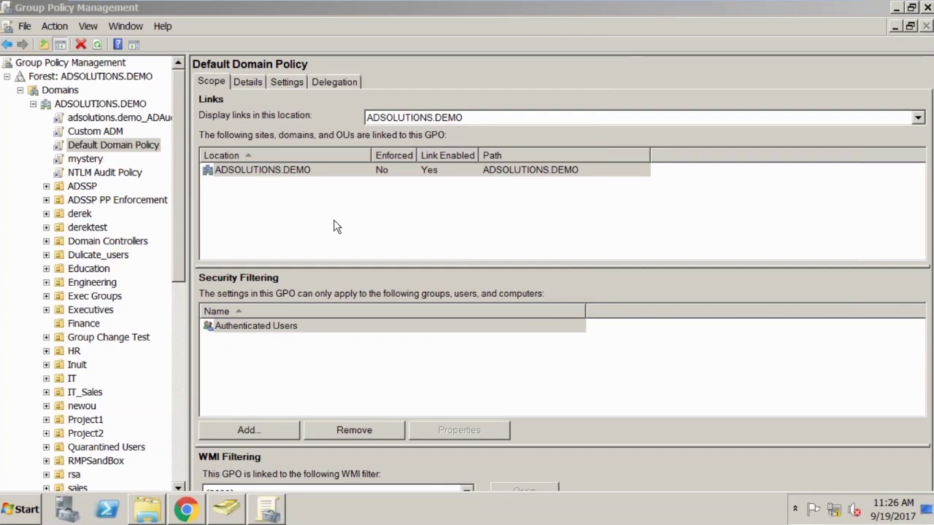
Step: Open Default Domain Policy for editing in a maximized editor and expand Administrative Templates under the Computer Configuration policies
{"action": "right_click", "coordinate": [113, 149]}
{"action": "left_click", "coordinate": [127, 151]}
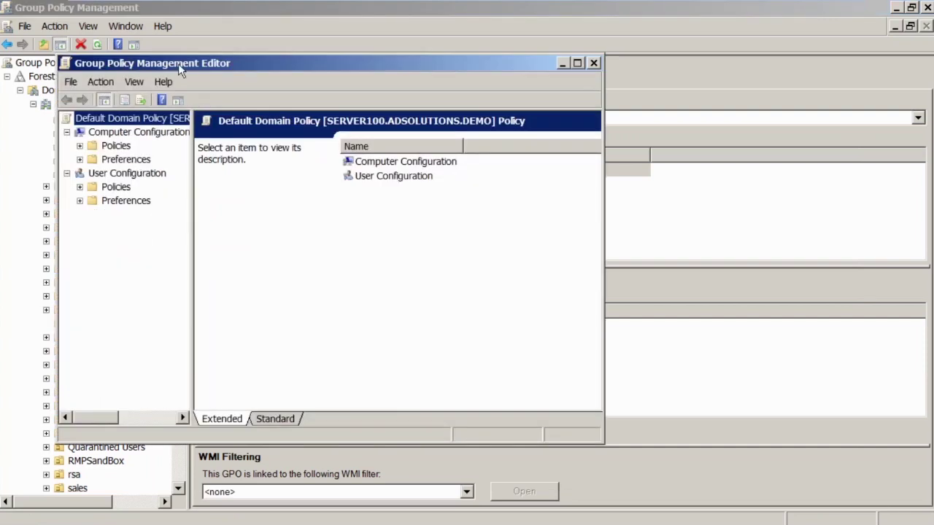
{"action": "double_click", "coordinate": [178, 63]}
{"action": "double_click", "coordinate": [63, 92]}
{"action": "left_click", "coordinate": [65, 131]}
{"action": "left_click_drag", "start_coordinate": [133, 162], "coordinate": [235, 157]}
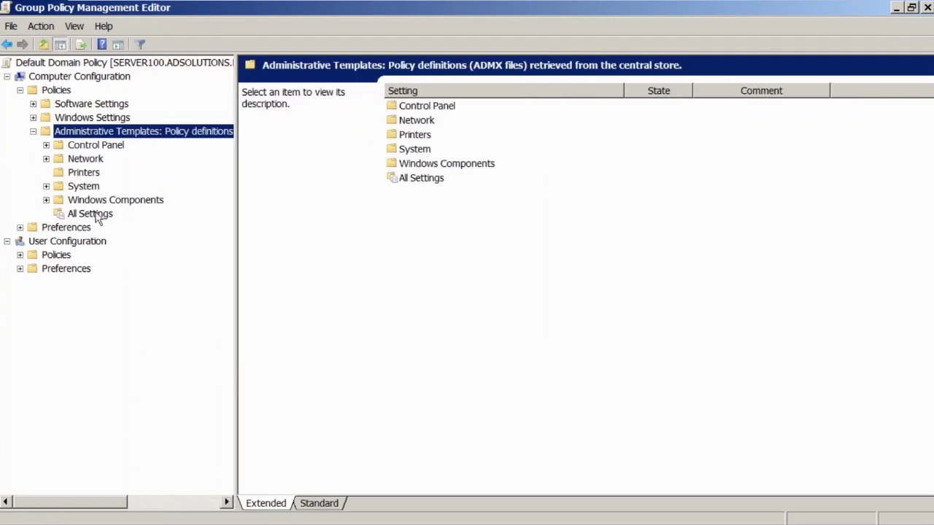
Step: Filter the computer Administrative Templates with Managed set to No so only unmanaged policy settings are listed
{"action": "right_click", "coordinate": [89, 132]}
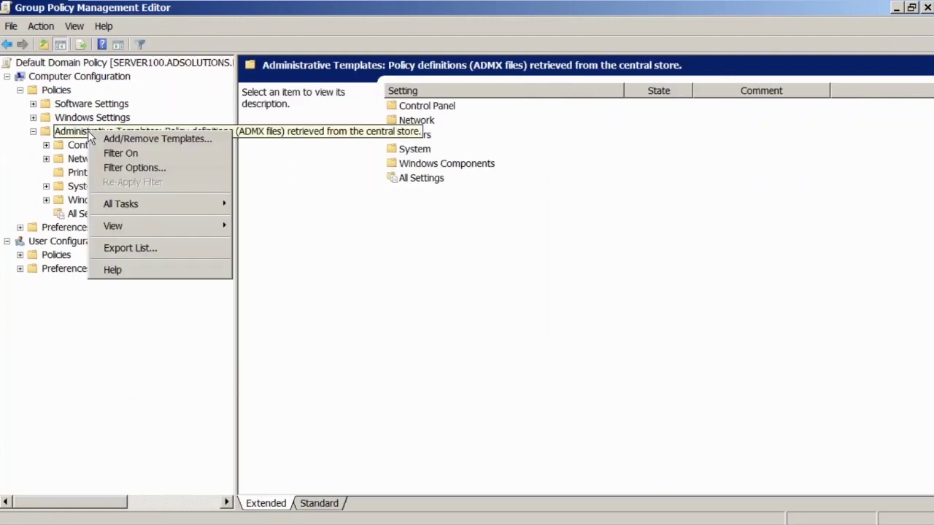
{"action": "left_click", "coordinate": [143, 169]}
{"action": "left_click", "coordinate": [383, 154]}
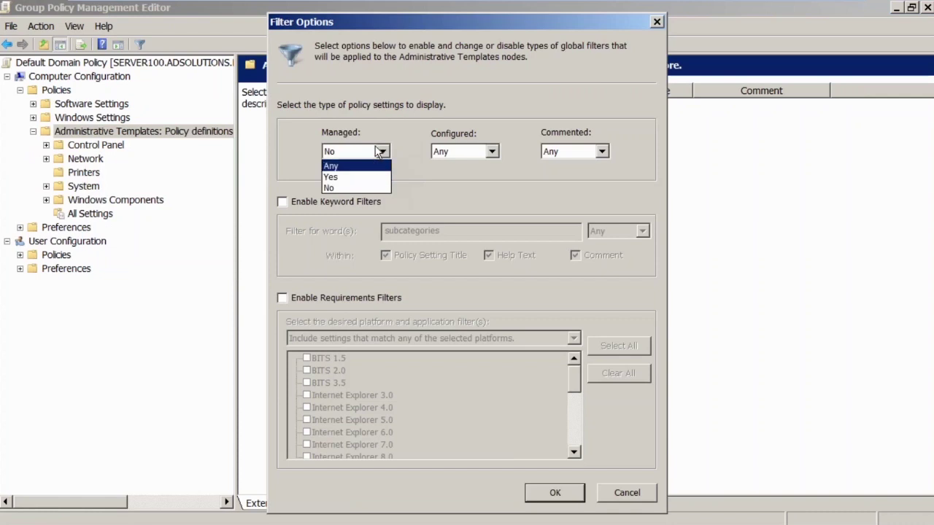
{"action": "left_click", "coordinate": [375, 187]}
{"action": "left_click", "coordinate": [558, 492]}
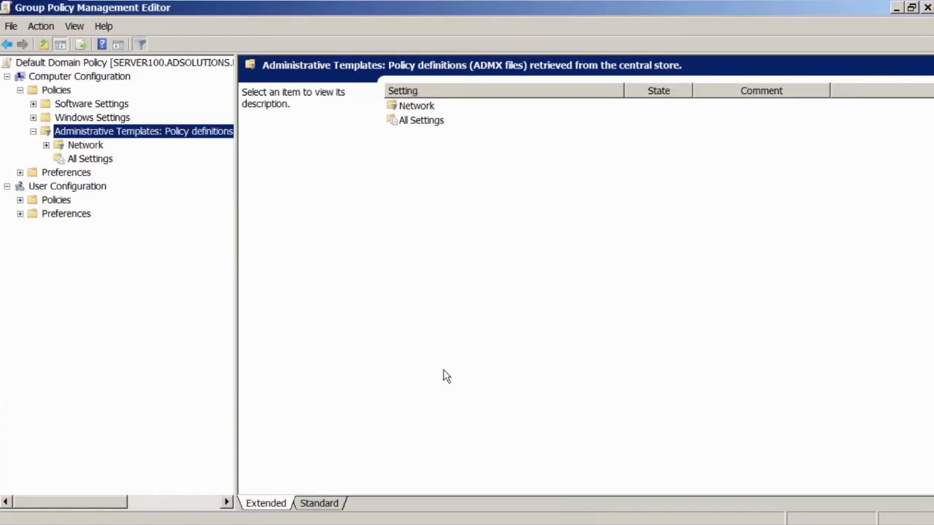
Step: Examine the Windows Scaling Heuristics State setting and its help text under Network, TCPIP Settings, Parameters, without changing it
{"action": "left_click", "coordinate": [417, 109]}
{"action": "double_click", "coordinate": [418, 107]}
{"action": "double_click", "coordinate": [418, 107]}
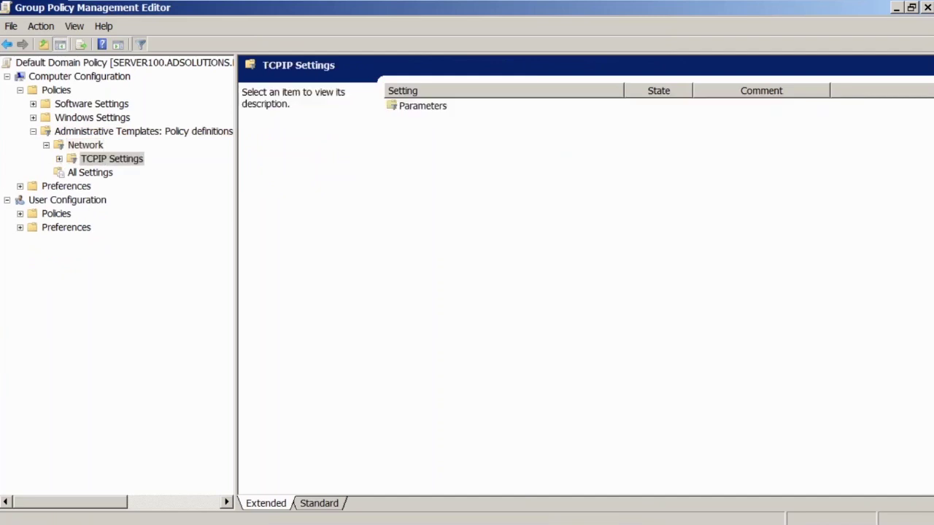
{"action": "double_click", "coordinate": [418, 107]}
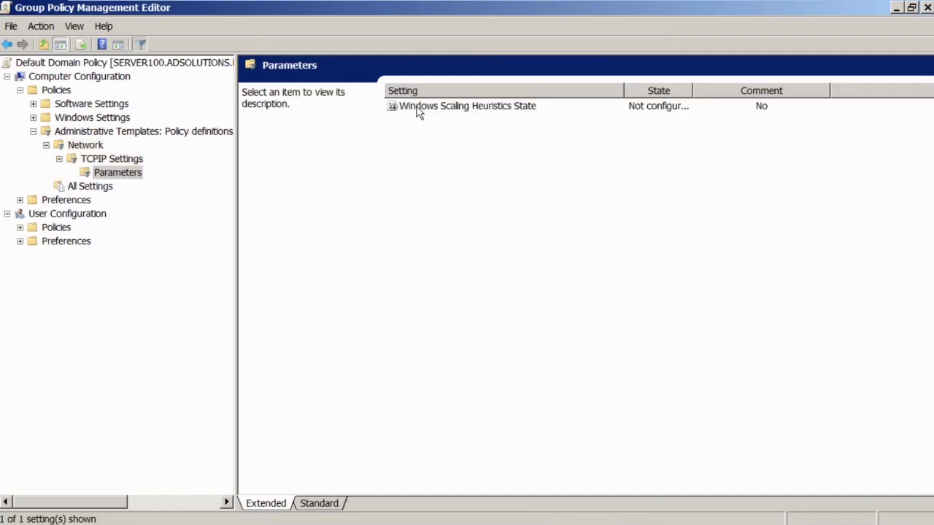
{"action": "double_click", "coordinate": [458, 108]}
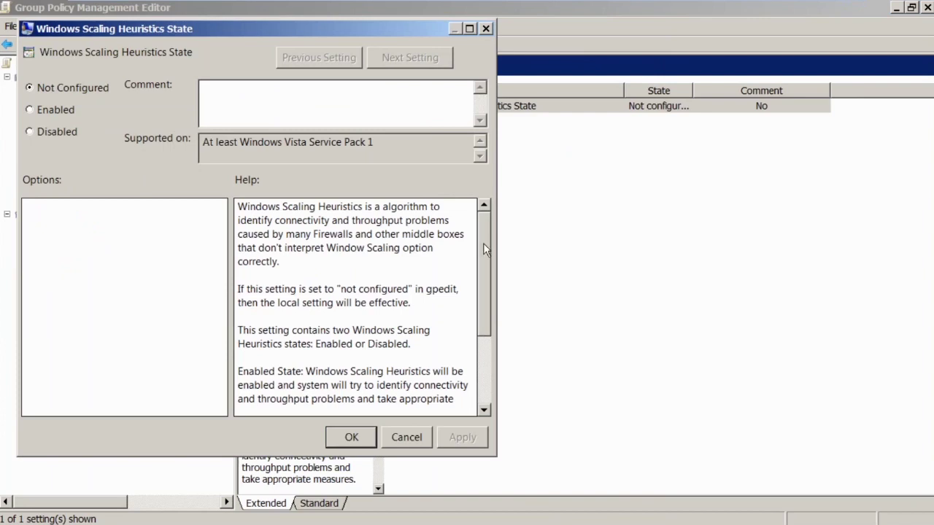
{"action": "left_click_drag", "start_coordinate": [484, 254], "coordinate": [484, 317]}
{"action": "left_click", "coordinate": [406, 437]}
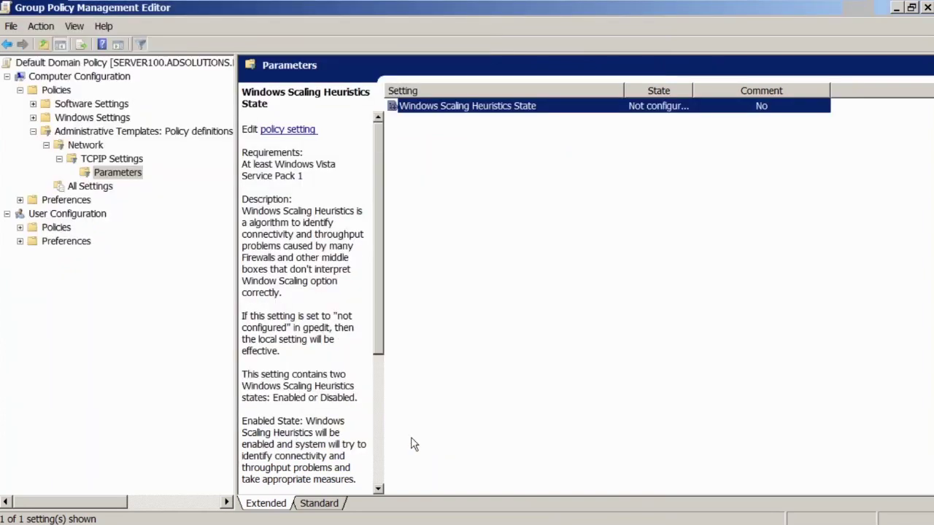
{"action": "double_click", "coordinate": [458, 108]}
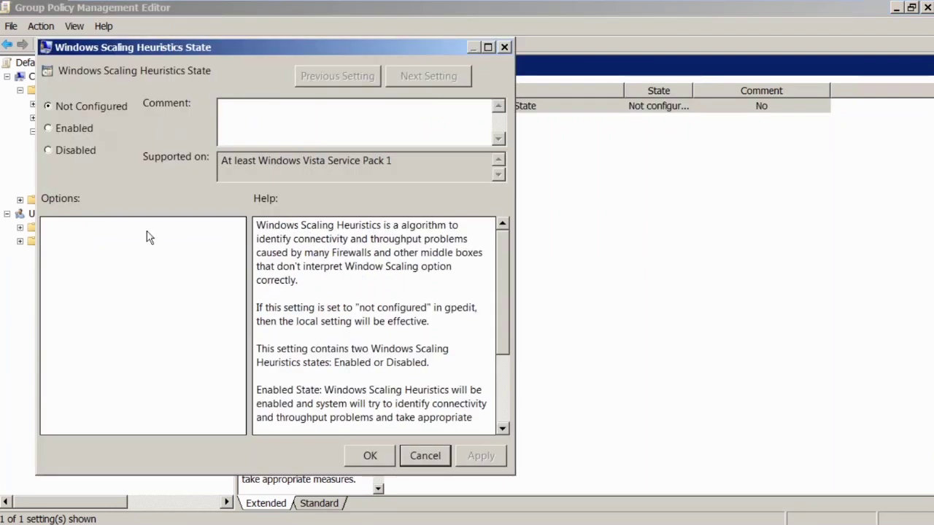
{"action": "left_click", "coordinate": [427, 456]}
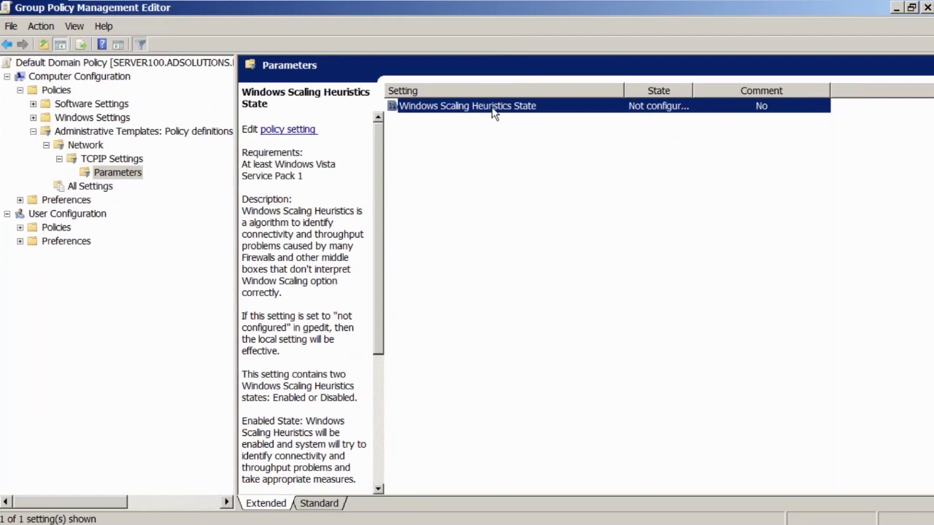
{"action": "left_click", "coordinate": [489, 139]}
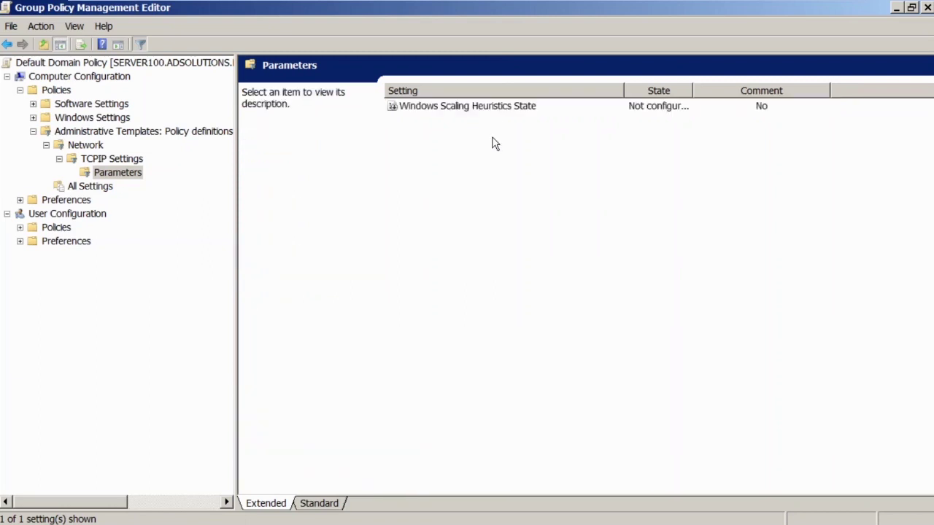
{"action": "left_click", "coordinate": [411, 130]}
Step: Turn off the Administrative Templates filter from All Settings in the computer policies
{"action": "left_click", "coordinate": [87, 189]}
{"action": "right_click", "coordinate": [88, 188]}
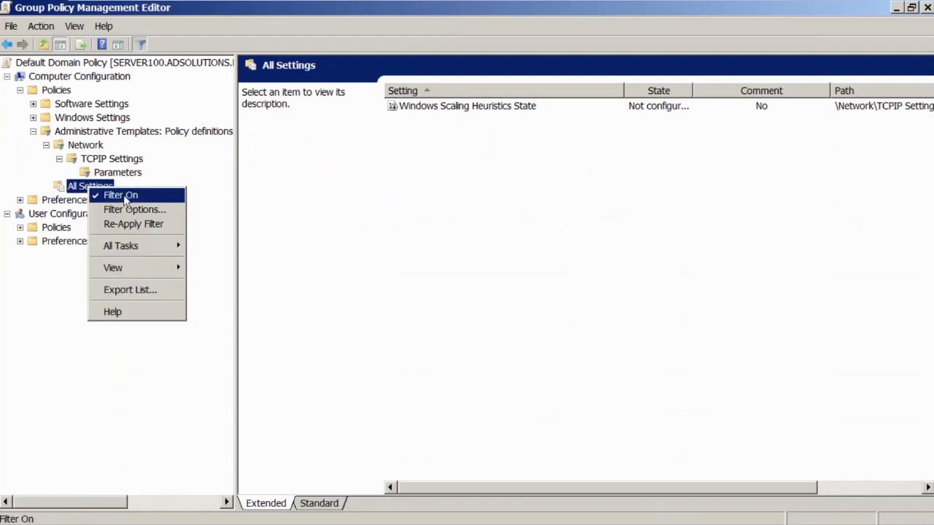
{"action": "left_click", "coordinate": [103, 197]}
Step: Inspect the policy that restricts the Windows UI language for all logged users under Control Panel, Regional and Language Options
{"action": "double_click", "coordinate": [95, 144]}
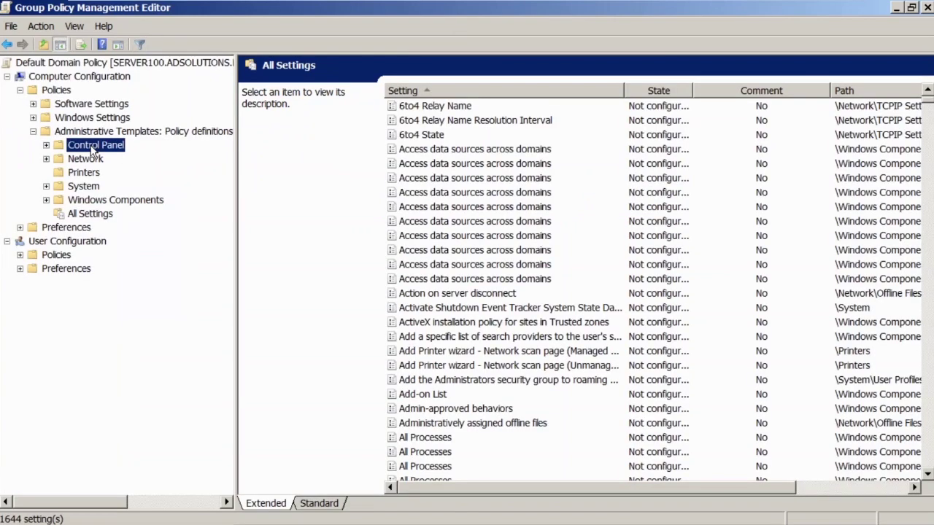
{"action": "left_click", "coordinate": [146, 158]}
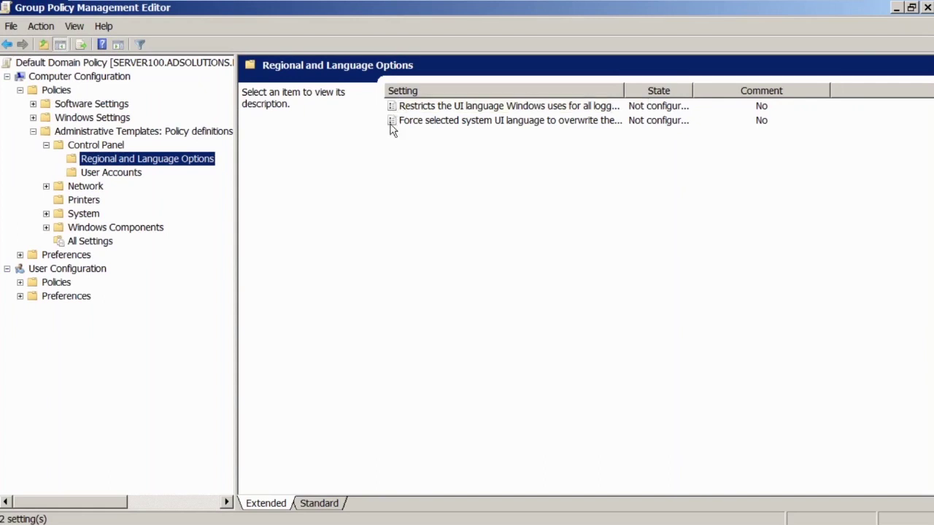
{"action": "double_click", "coordinate": [461, 109]}
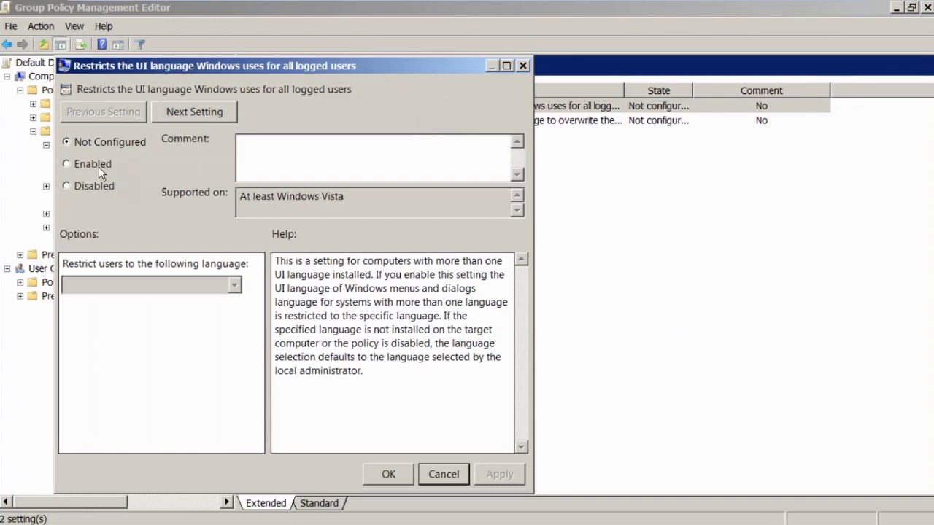
{"action": "left_click", "coordinate": [441, 472]}
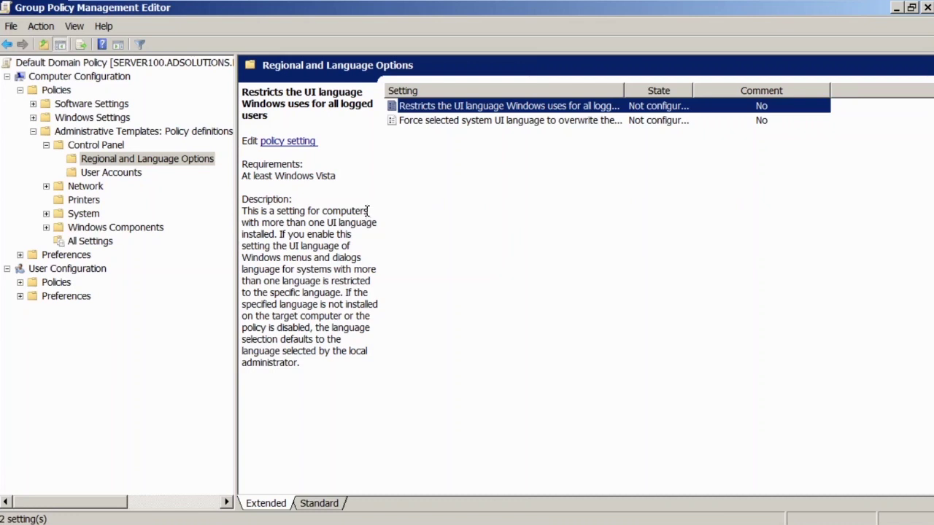
{"action": "right_click", "coordinate": [81, 135]}
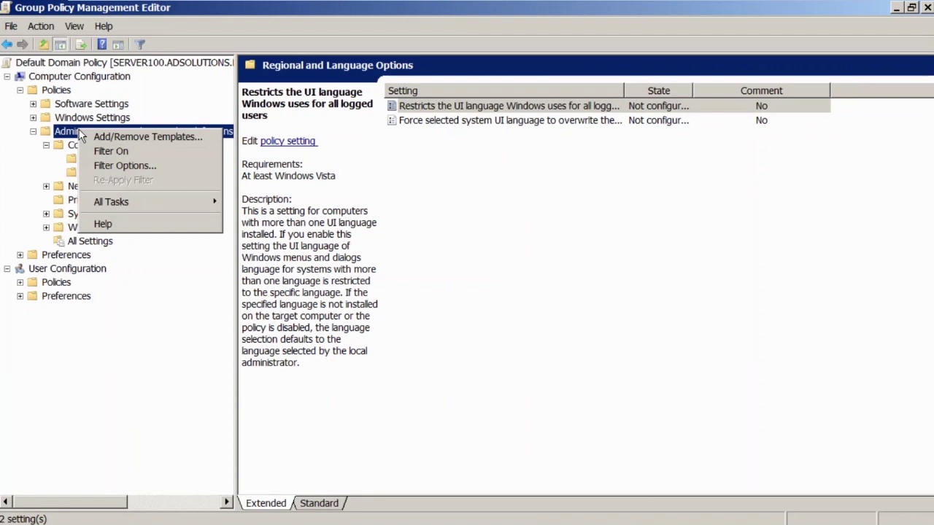
{"action": "left_click", "coordinate": [138, 141]}
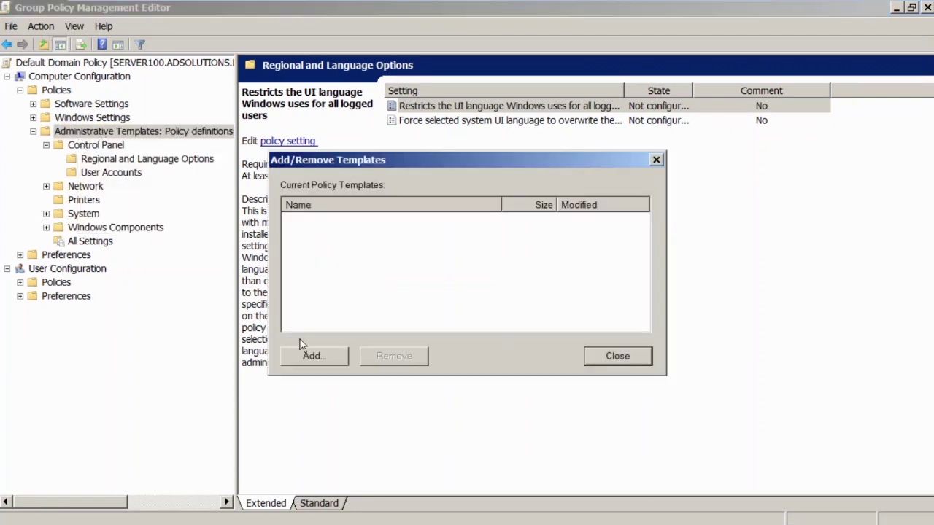
{"action": "left_click", "coordinate": [616, 357]}
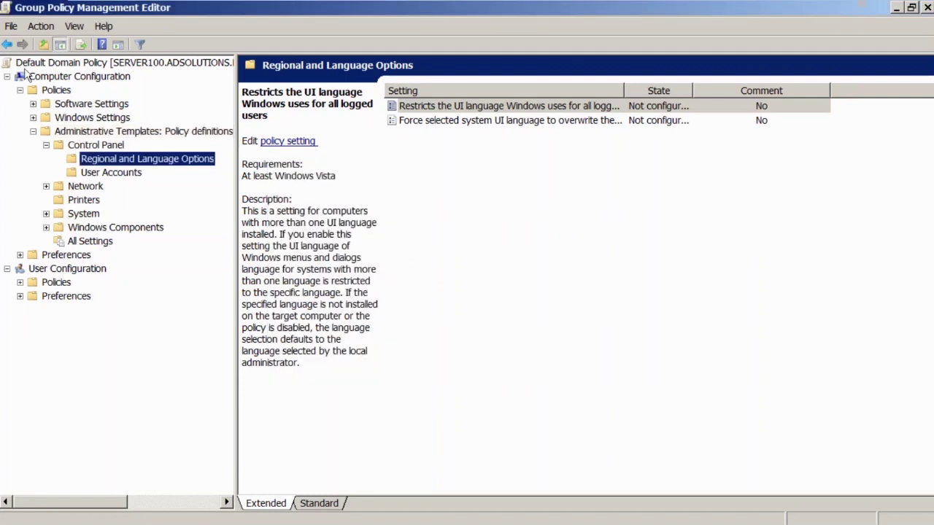
Step: Close the Default Domain Policy editor and open the Custom ADM GPO for editing
{"action": "double_click", "coordinate": [5, 9]}
{"action": "left_click", "coordinate": [90, 133]}
{"action": "right_click", "coordinate": [89, 134]}
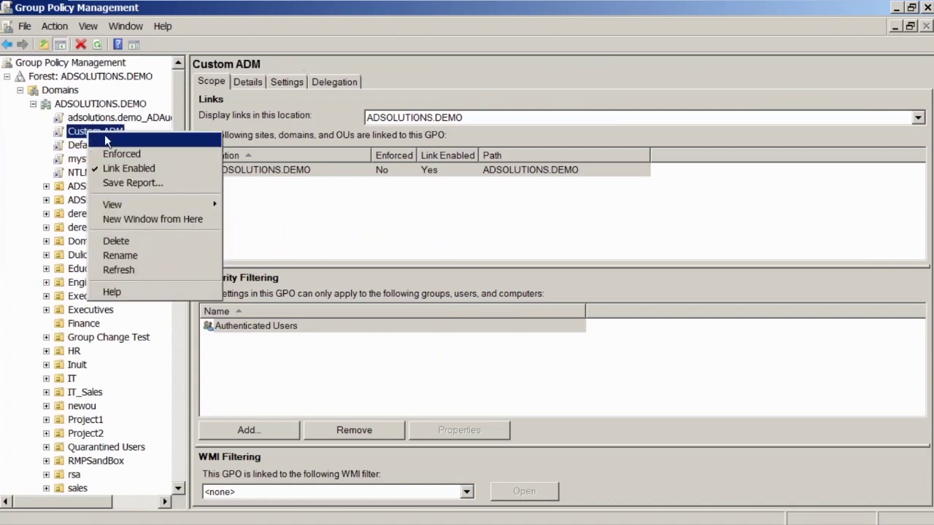
{"action": "left_click", "coordinate": [112, 141]}
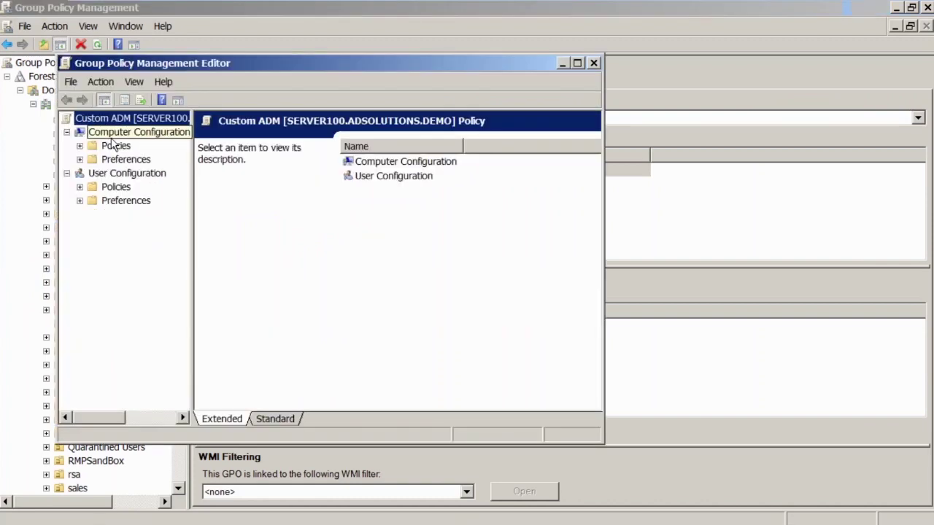
Step: Check which policy templates have been added to Custom ADM's computer Administrative Templates, then close the list
{"action": "double_click", "coordinate": [117, 146]}
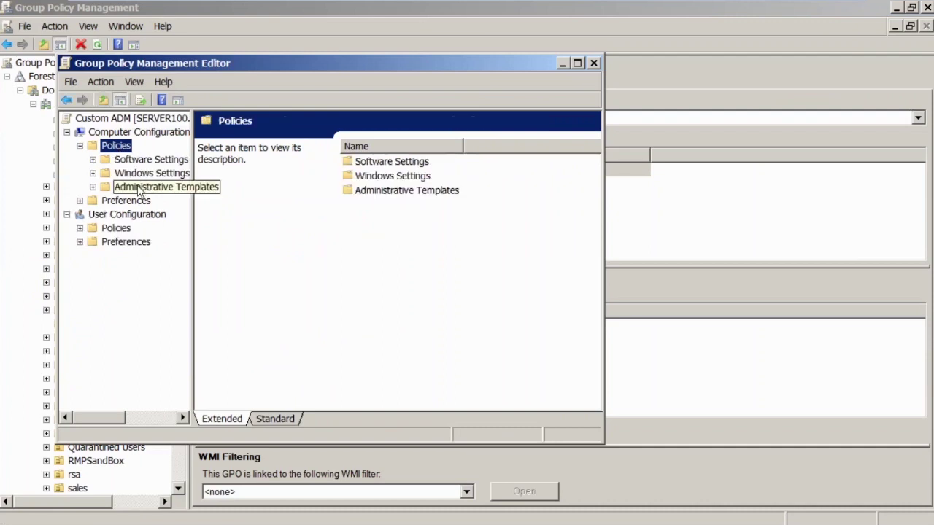
{"action": "double_click", "coordinate": [146, 187]}
{"action": "right_click", "coordinate": [147, 188]}
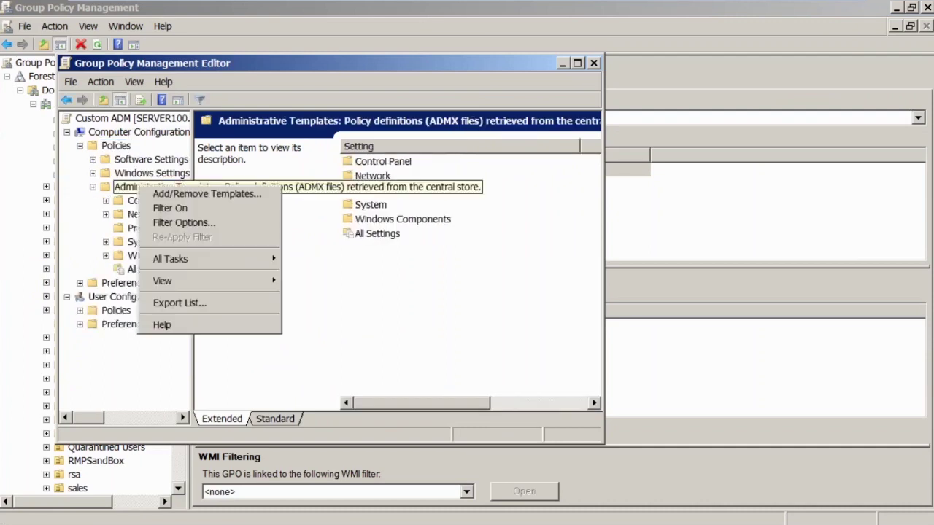
{"action": "left_click", "coordinate": [172, 196]}
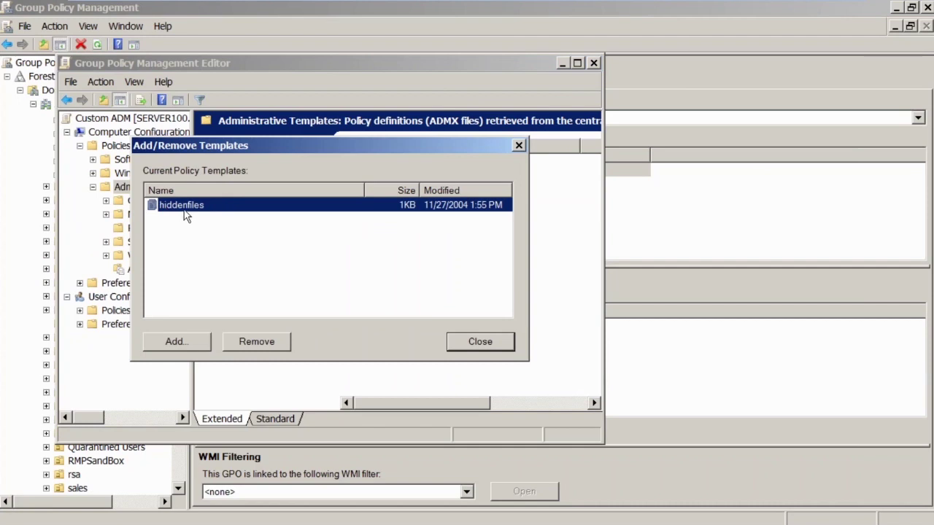
{"action": "left_click", "coordinate": [481, 341]}
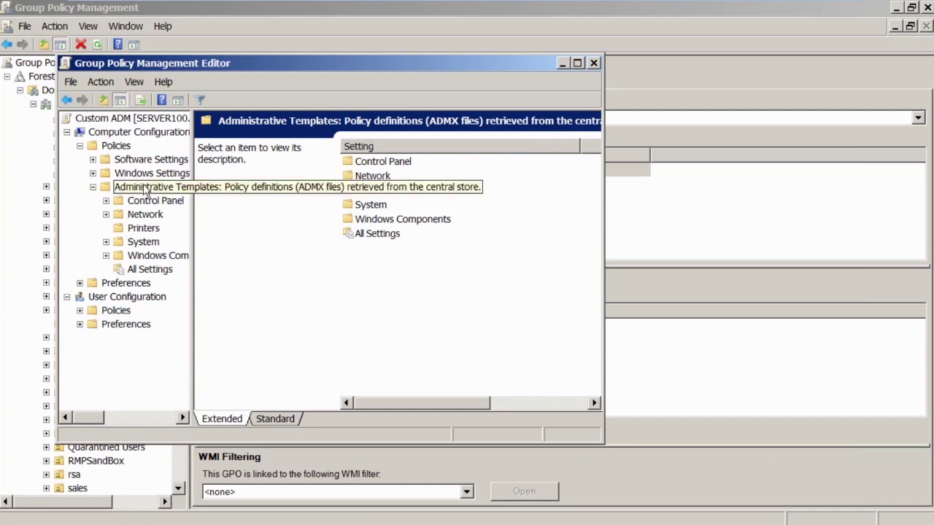
Step: Check which policy templates have been added to Custom ADM's user Administrative Templates, and close the list
{"action": "left_click_drag", "start_coordinate": [256, 64], "coordinate": [398, 59]}
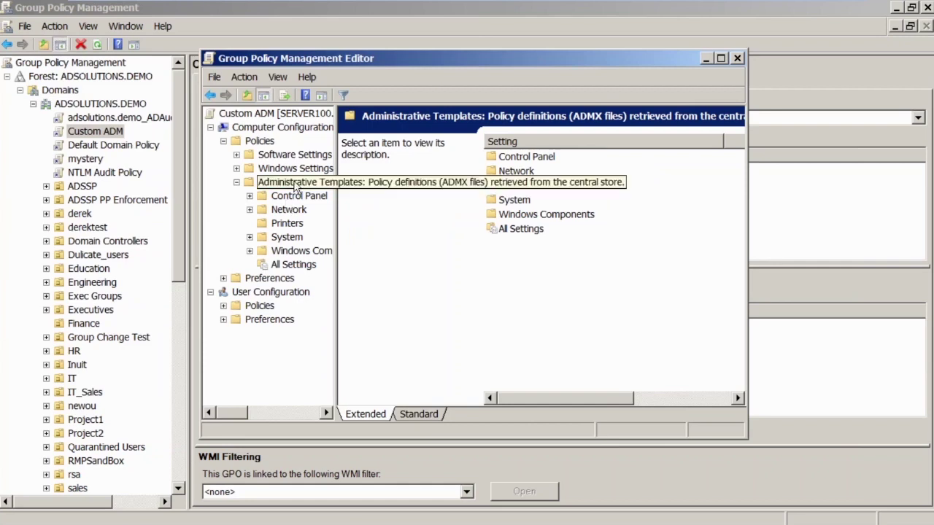
{"action": "double_click", "coordinate": [294, 183]}
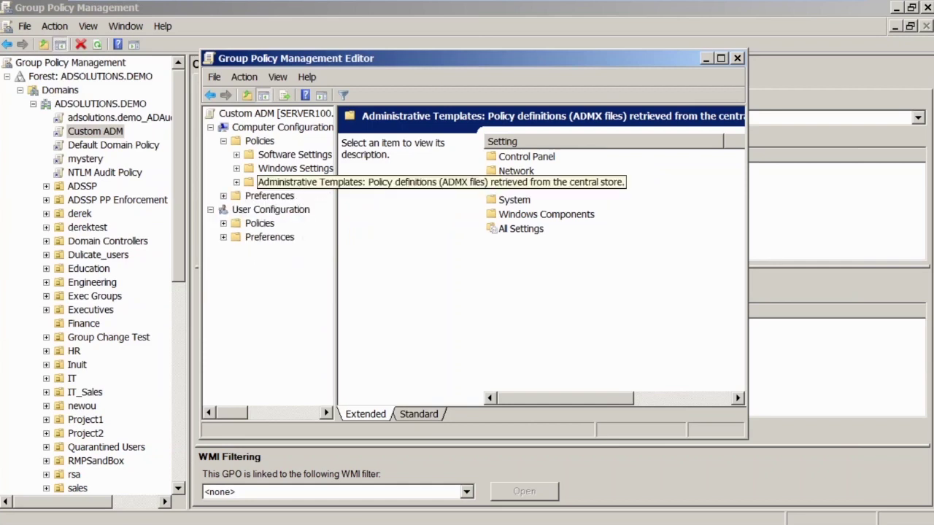
{"action": "double_click", "coordinate": [259, 225]}
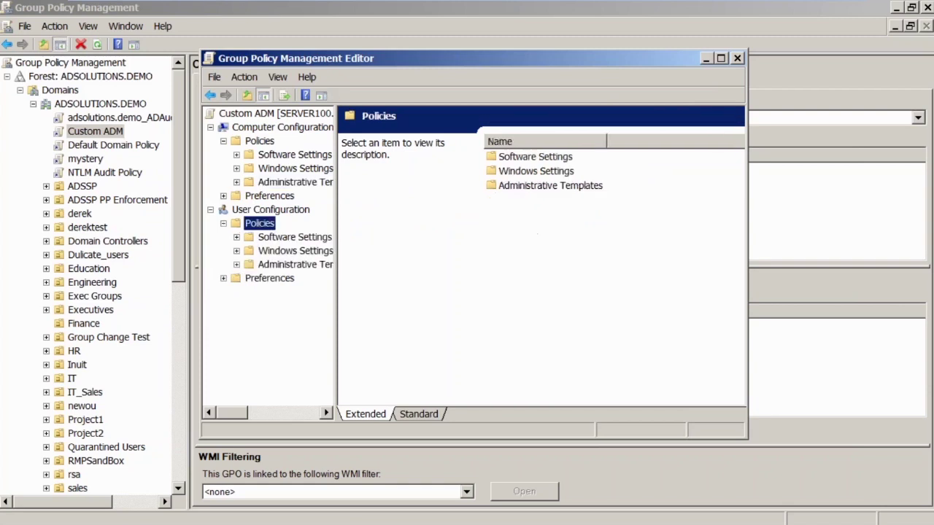
{"action": "left_click", "coordinate": [278, 267]}
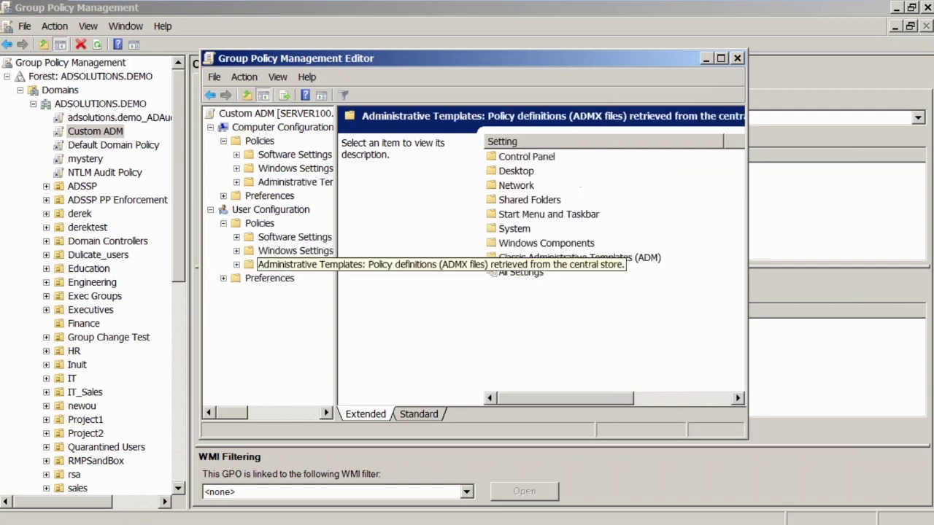
{"action": "right_click", "coordinate": [278, 267]}
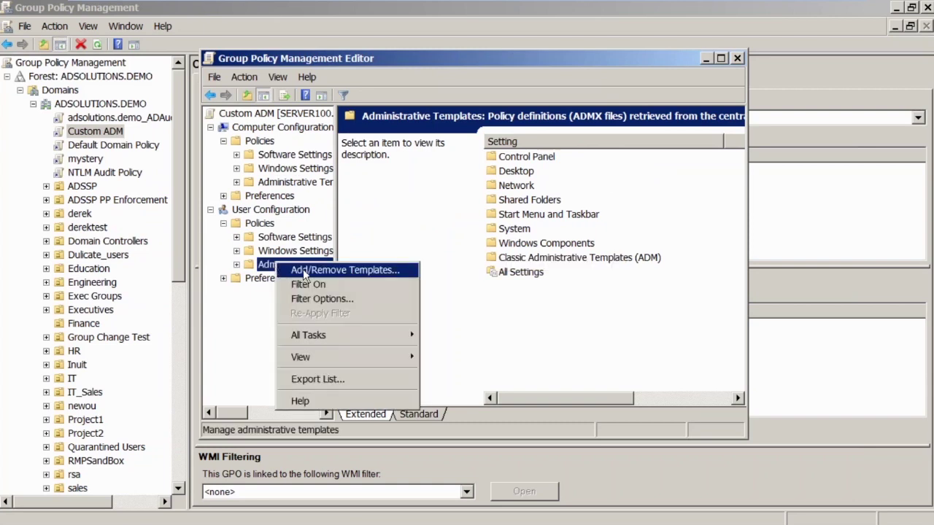
{"action": "left_click", "coordinate": [305, 270]}
{"action": "left_click", "coordinate": [622, 343]}
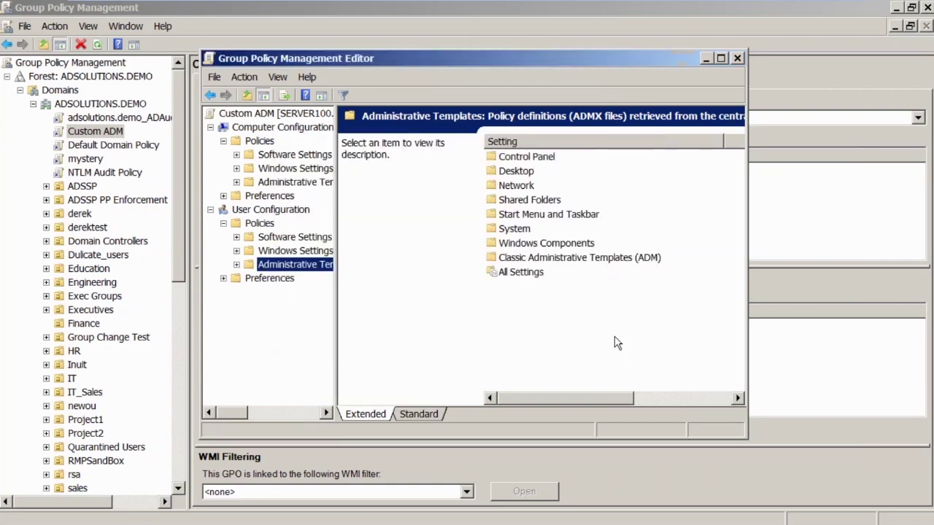
Step: Turn on filtering for the user Administrative Templates and open Classic Administrative Templates (ADM)
{"action": "right_click", "coordinate": [298, 266]}
{"action": "left_click", "coordinate": [340, 284]}
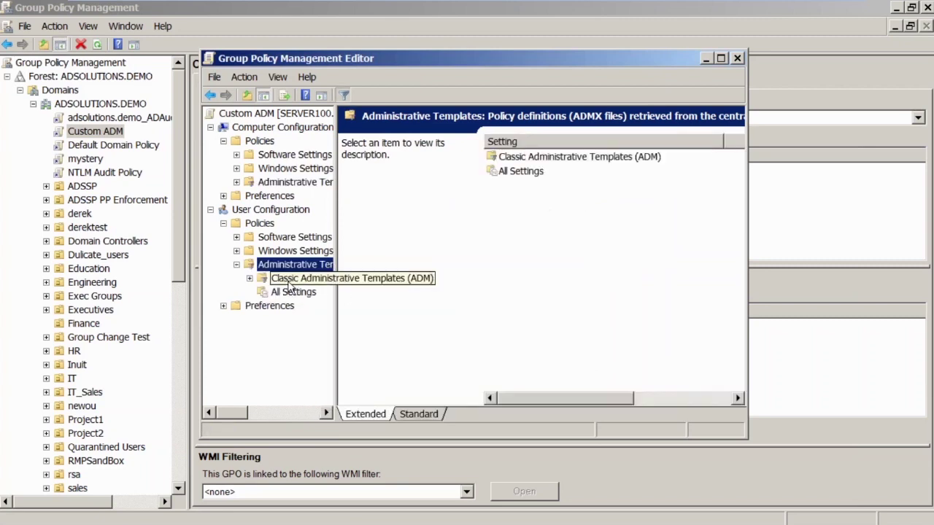
{"action": "double_click", "coordinate": [289, 282]}
{"action": "left_click", "coordinate": [299, 291]}
{"action": "left_click", "coordinate": [292, 279]}
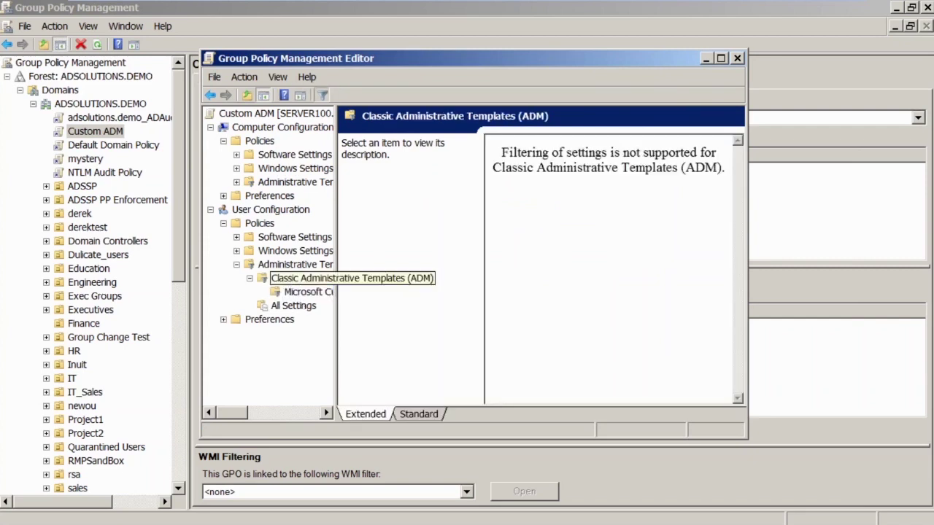
Step: Turn off the Administrative Templates filter and open Microsoft Custom ADM Entries under Classic Administrative Templates (ADM)
{"action": "right_click", "coordinate": [286, 265]}
{"action": "left_click", "coordinate": [311, 287]}
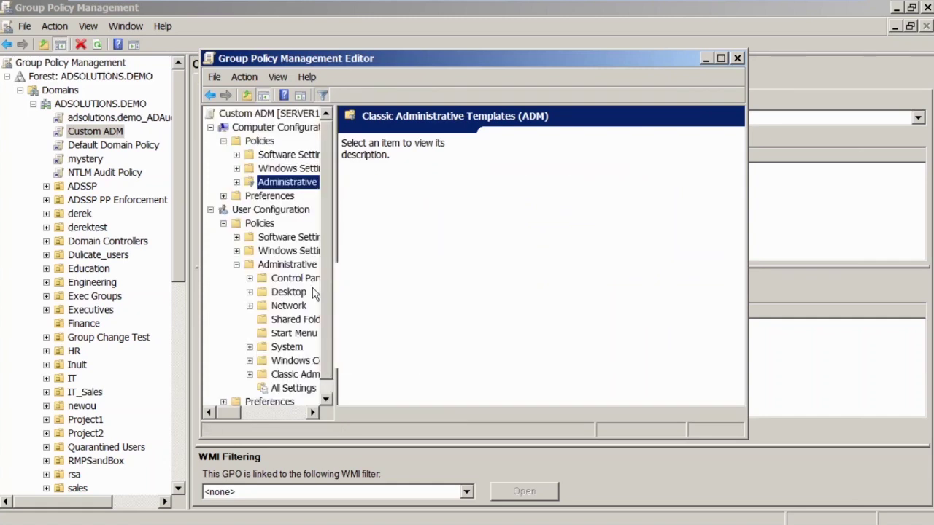
{"action": "double_click", "coordinate": [295, 377]}
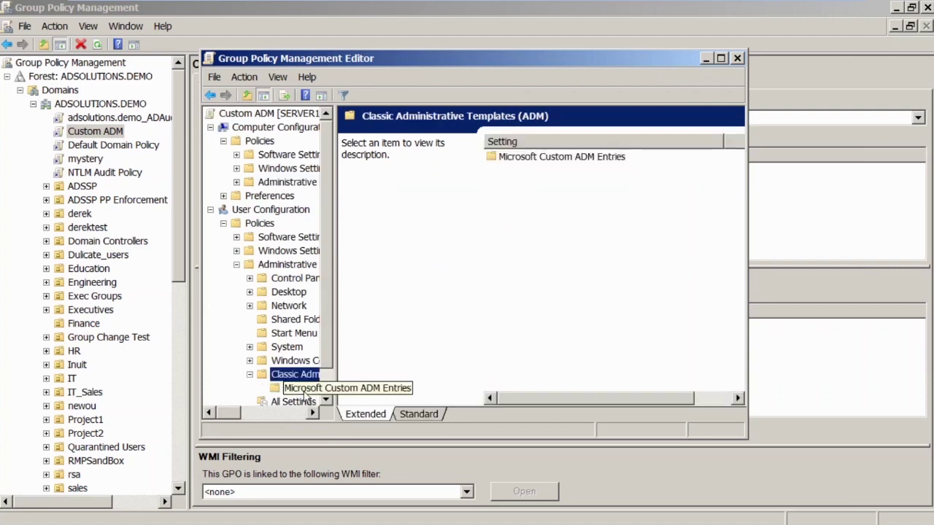
{"action": "left_click", "coordinate": [292, 389]}
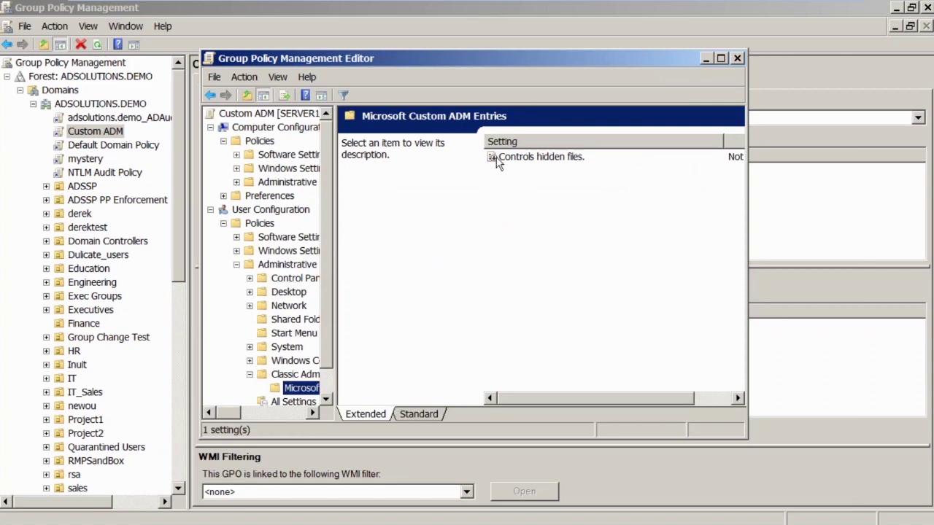
{"action": "scroll", "coordinate": [328, 363], "scroll_direction": "down", "scroll_amount": 1}
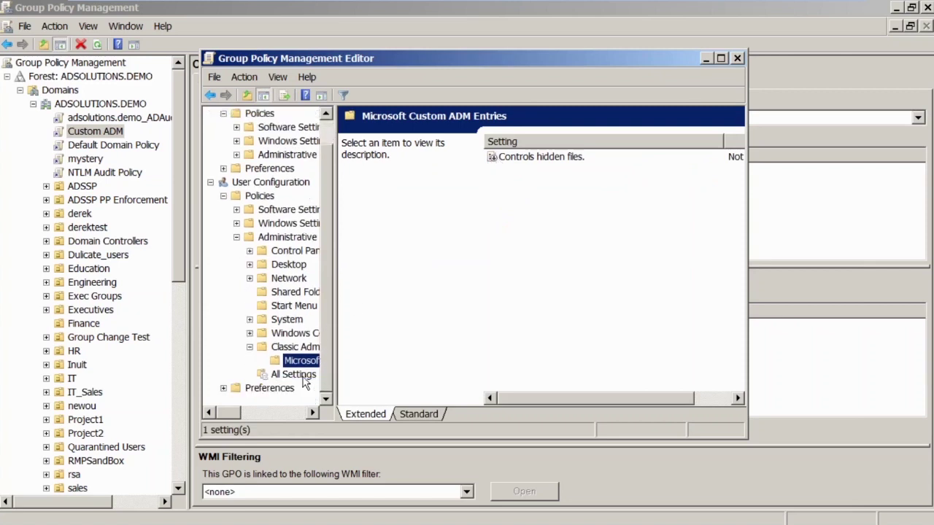
Step: Turn the filter on again from All Settings and expand Classic Administrative Templates (ADM)
{"action": "left_click", "coordinate": [299, 375]}
{"action": "right_click", "coordinate": [304, 373]}
{"action": "left_click", "coordinate": [347, 386]}
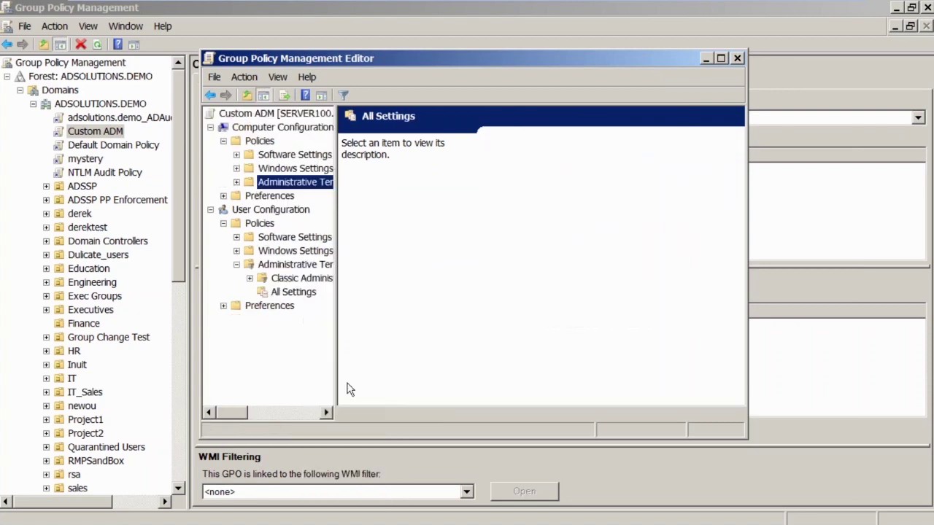
{"action": "double_click", "coordinate": [291, 281]}
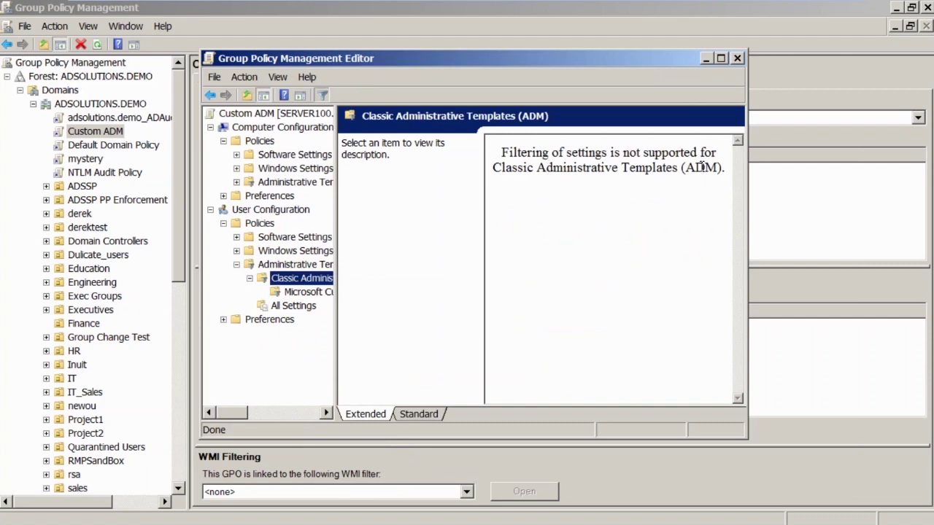
Step: Turn the user Administrative Templates filter back off and show the settings in Microsoft Custom ADM Entries
{"action": "right_click", "coordinate": [283, 268]}
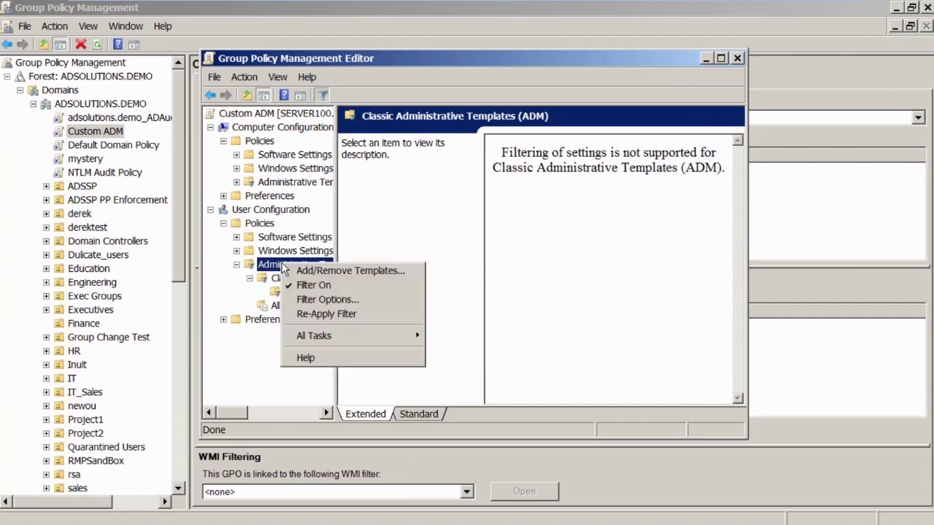
{"action": "left_click", "coordinate": [310, 284]}
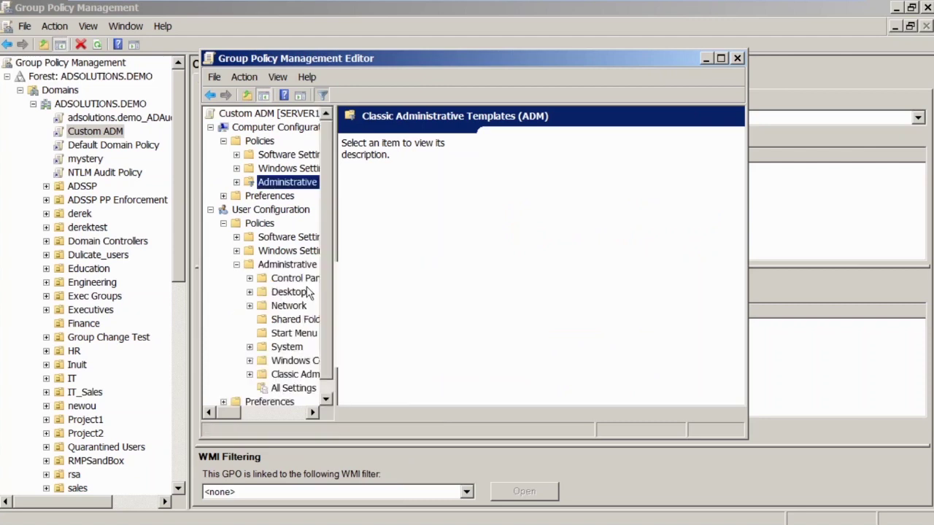
{"action": "double_click", "coordinate": [295, 374]}
{"action": "left_click", "coordinate": [301, 387]}
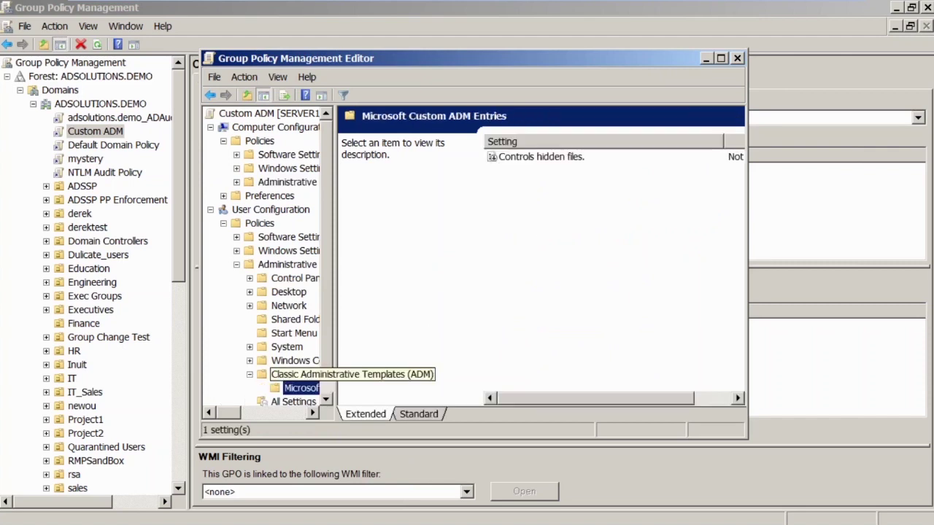
Step: Inspect the "Controls hidden files." policy setting, cancel without changes, and close the Custom ADM editor
{"action": "double_click", "coordinate": [522, 162]}
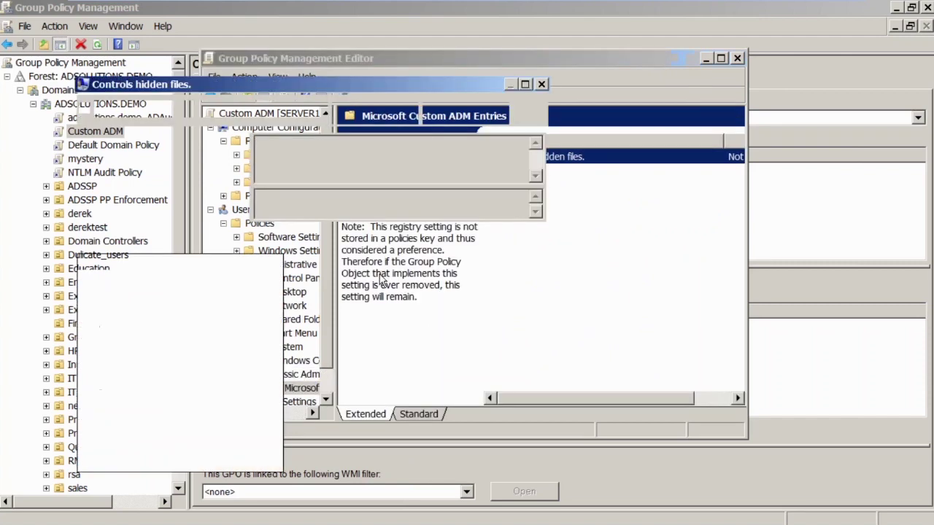
{"action": "left_click", "coordinate": [462, 493]}
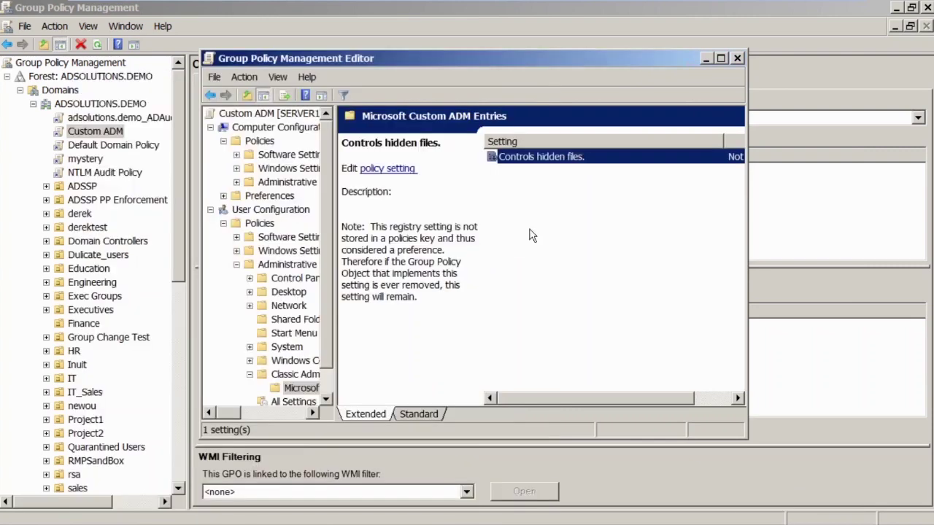
{"action": "double_click", "coordinate": [549, 160]}
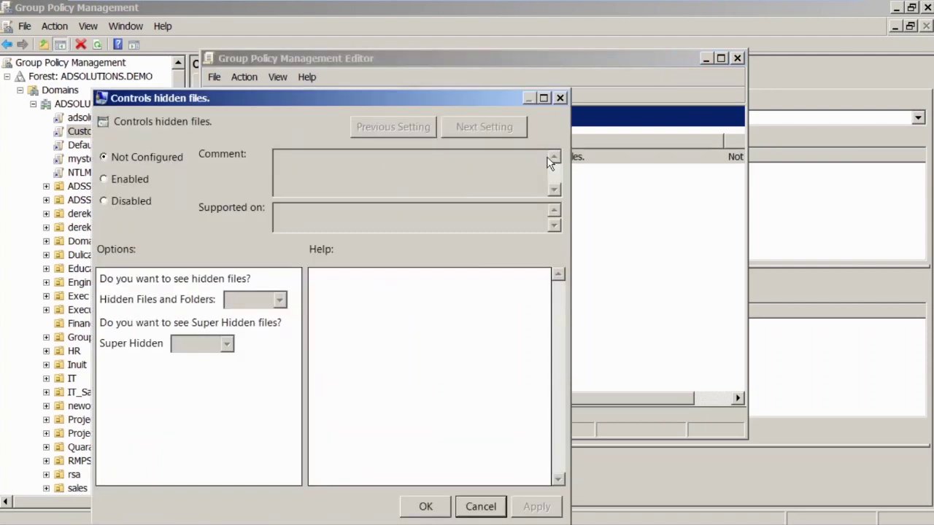
{"action": "left_click", "coordinate": [481, 507]}
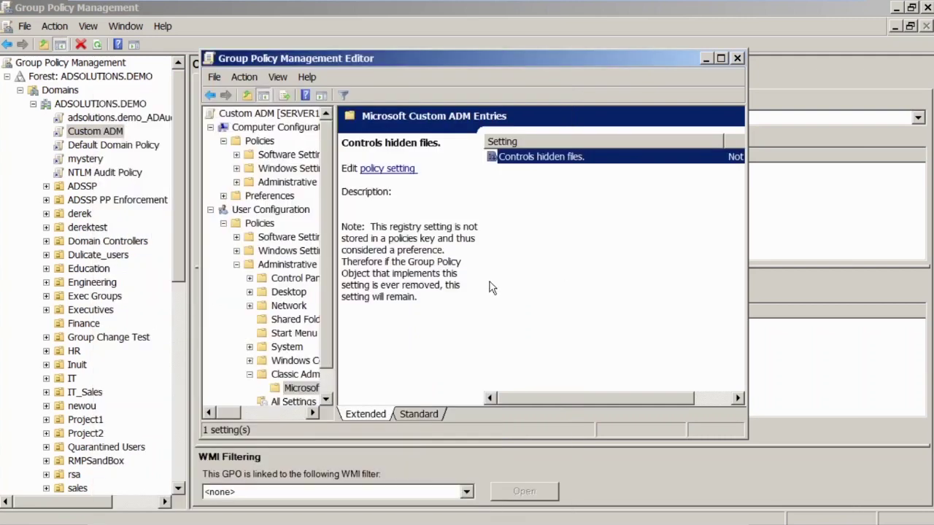
{"action": "left_click", "coordinate": [736, 58]}
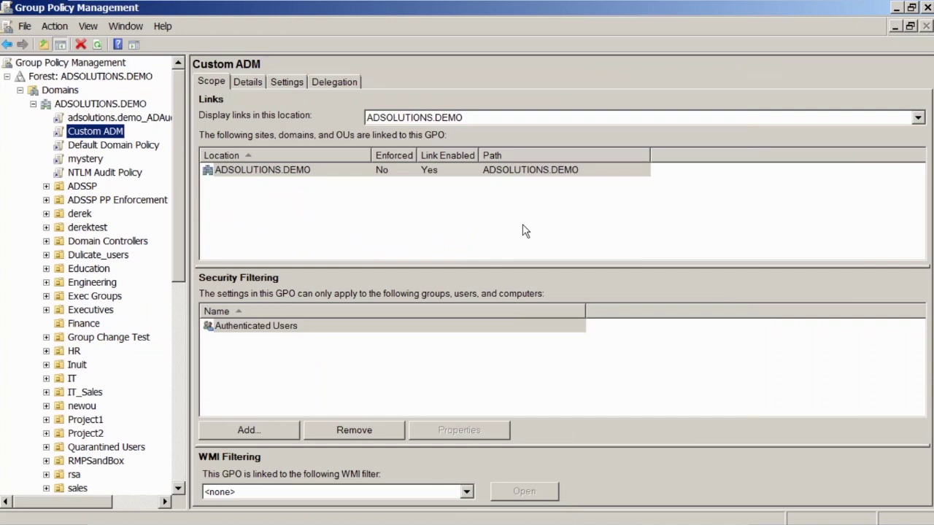
{"action": "mouse_move", "coordinate": [713, 6]}
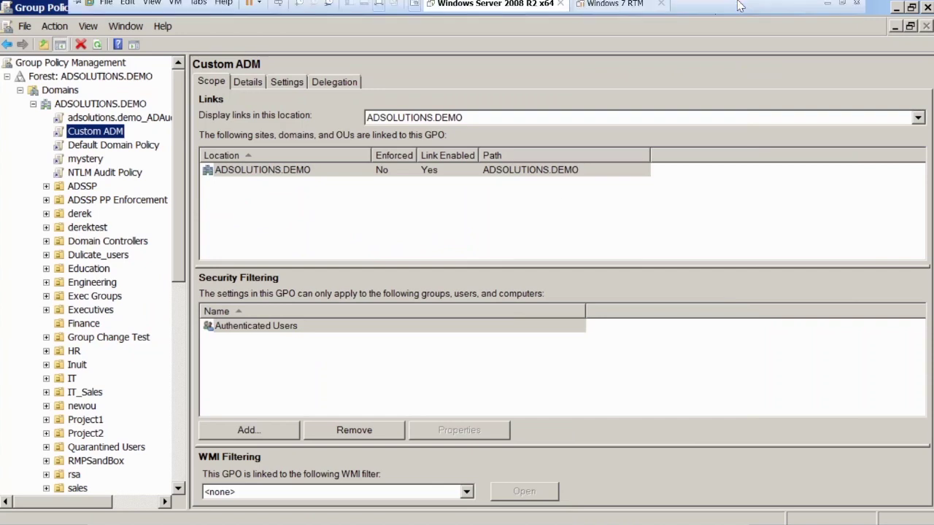
{"action": "left_click", "coordinate": [828, 9]}
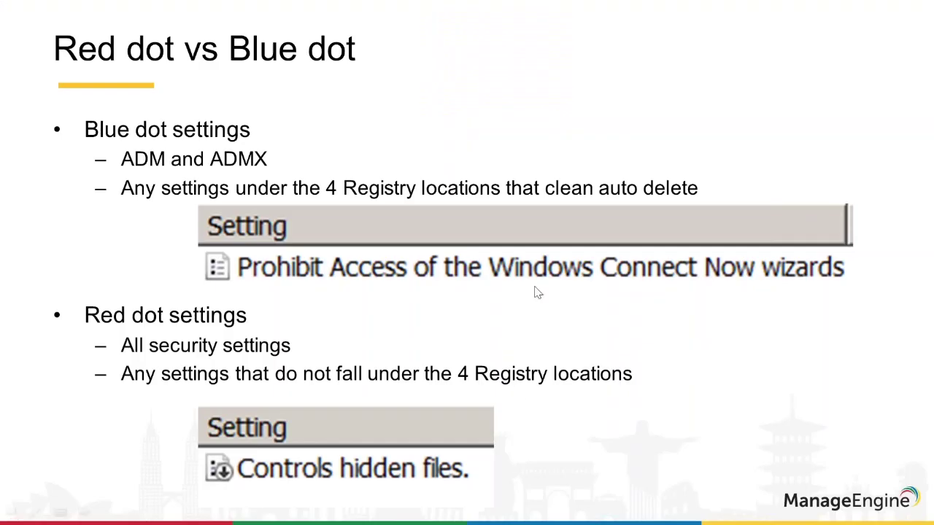
{"action": "key", "text": "super"}
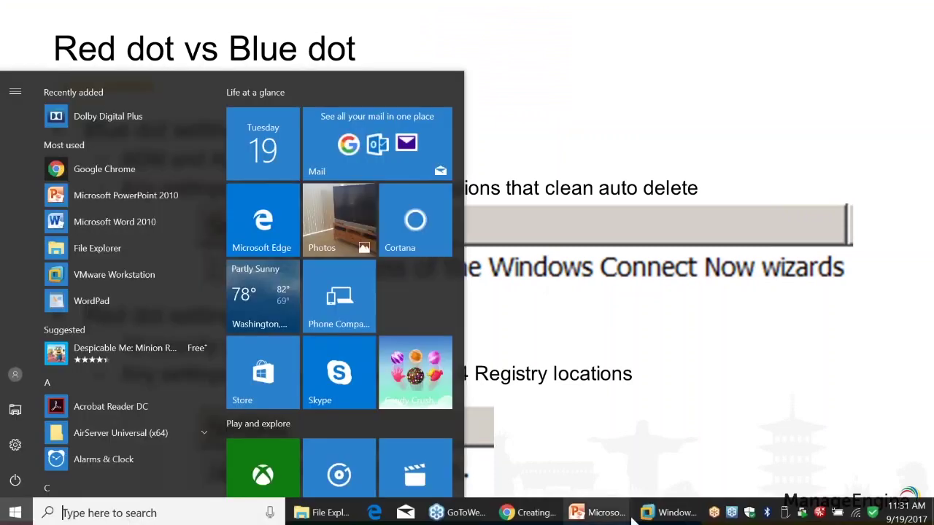
{"action": "left_click", "coordinate": [669, 513]}
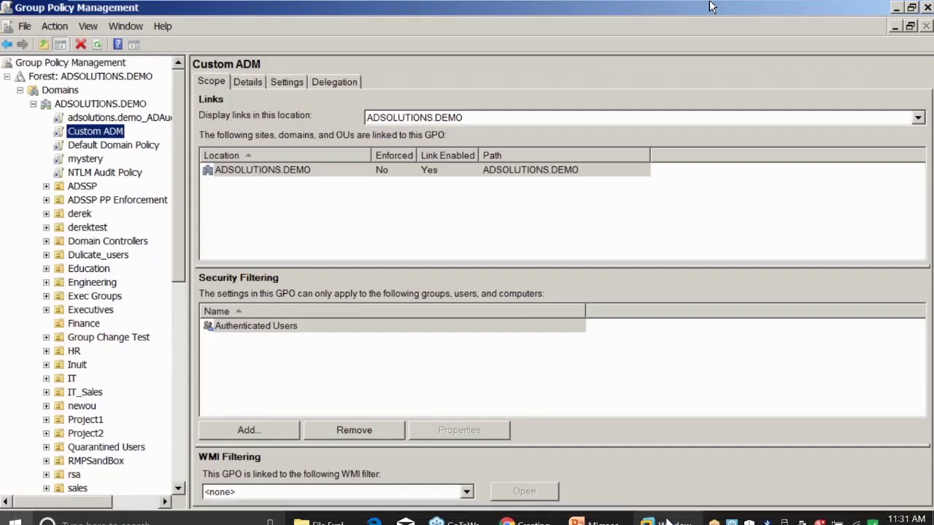
Step: Open Default Domain Policy for editing
{"action": "left_click", "coordinate": [111, 146]}
{"action": "right_click", "coordinate": [111, 146]}
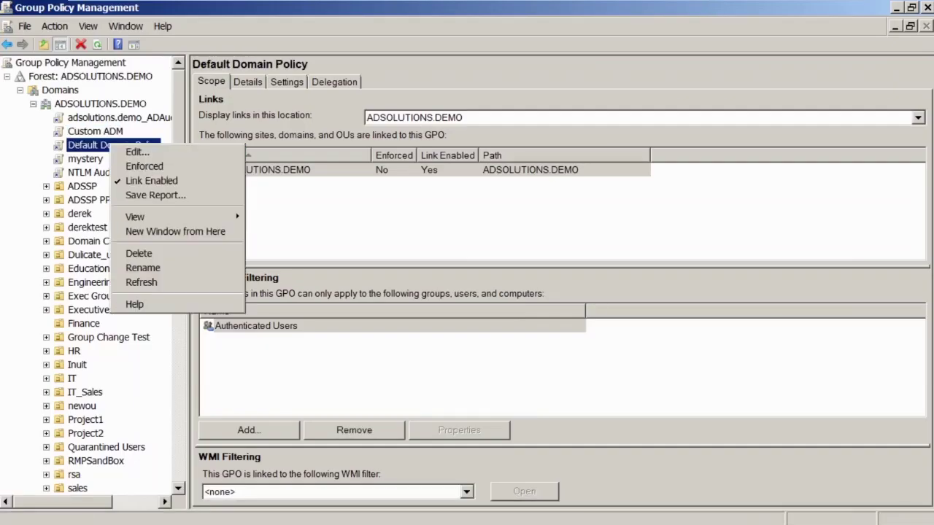
{"action": "left_click", "coordinate": [138, 152]}
Step: Display the Security Options policies under the computer's Windows Settings, Security Settings, Local Policies
{"action": "left_click", "coordinate": [116, 146]}
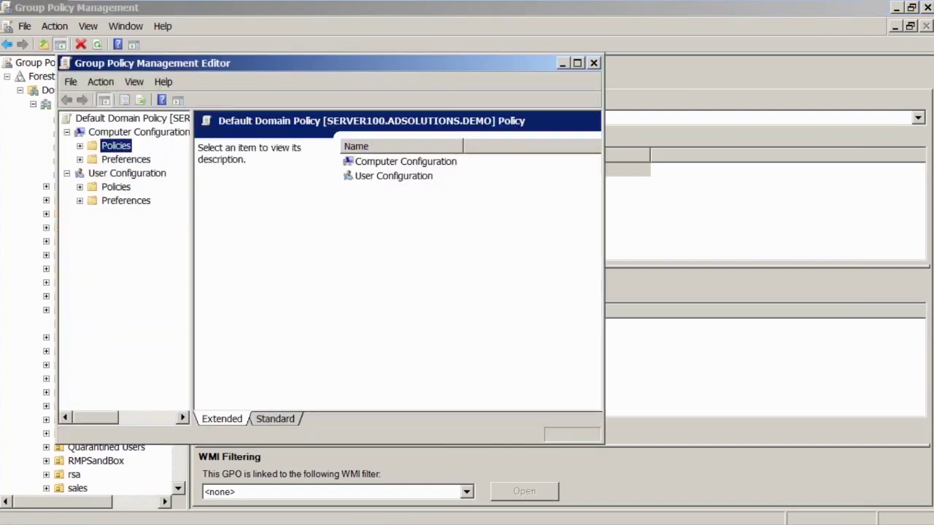
{"action": "double_click", "coordinate": [116, 145]}
{"action": "double_click", "coordinate": [151, 173]}
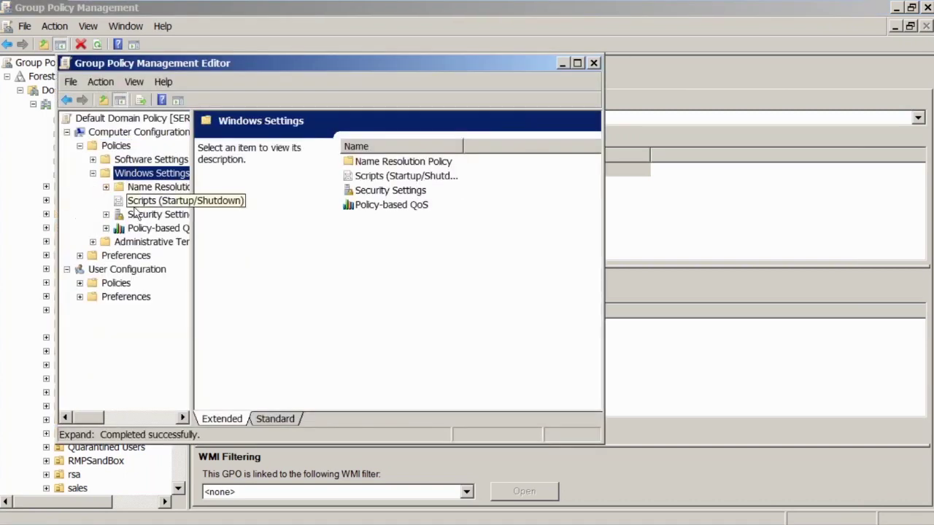
{"action": "left_click", "coordinate": [138, 214]}
{"action": "double_click", "coordinate": [145, 214]}
{"action": "double_click", "coordinate": [153, 187]}
{"action": "left_click", "coordinate": [250, 163]}
{"action": "double_click", "coordinate": [251, 163]}
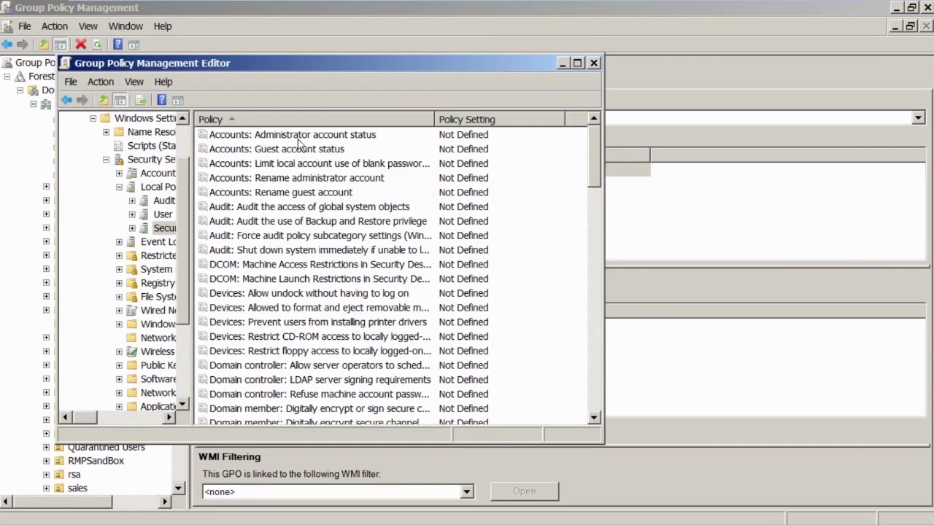
Step: Maximize the policy editor and widen the Policy column and the console tree so their names are readable
{"action": "double_click", "coordinate": [336, 63]}
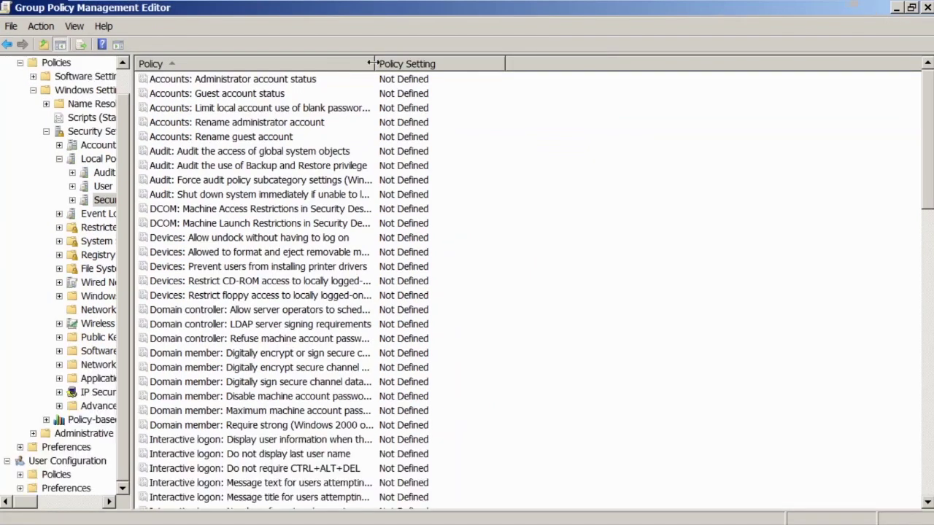
{"action": "double_click", "coordinate": [373, 63]}
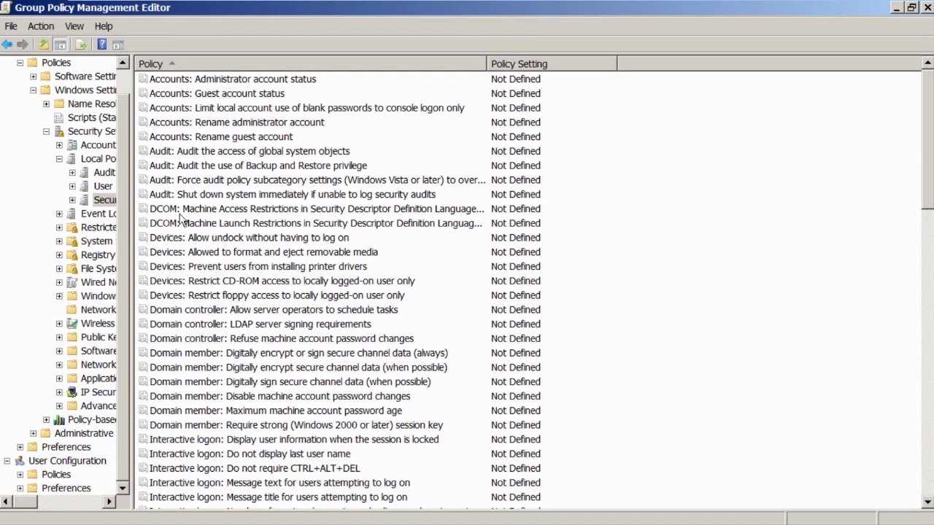
{"action": "left_click_drag", "start_coordinate": [132, 205], "coordinate": [253, 209]}
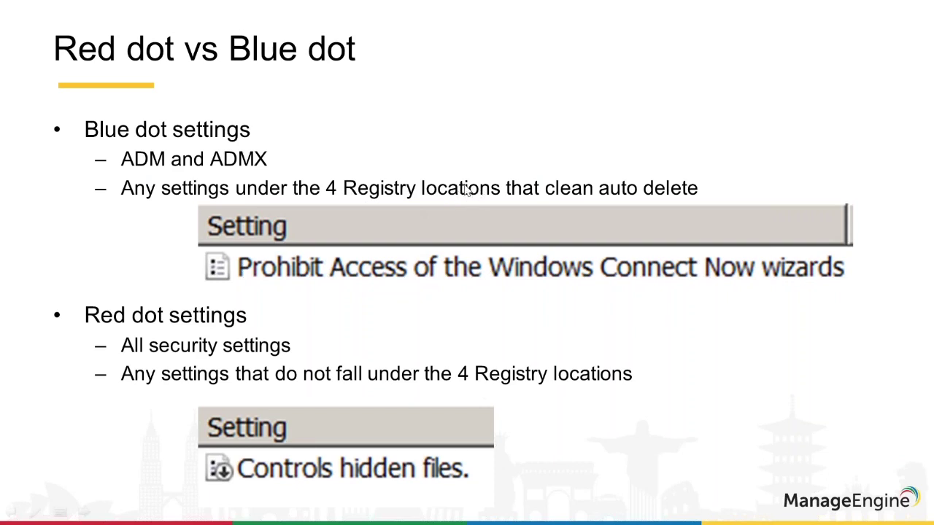
Step: Return from the slides to the server virtual machine and switch to Active Directory Users and Computers
{"action": "mouse_move", "coordinate": [678, 518]}
{"action": "key", "text": "super"}
{"action": "left_click", "coordinate": [676, 513]}
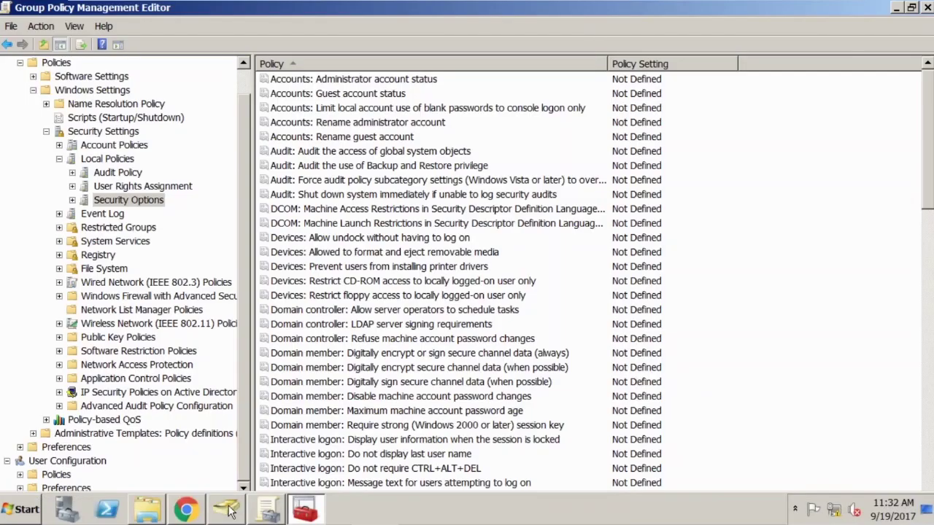
{"action": "left_click", "coordinate": [228, 511]}
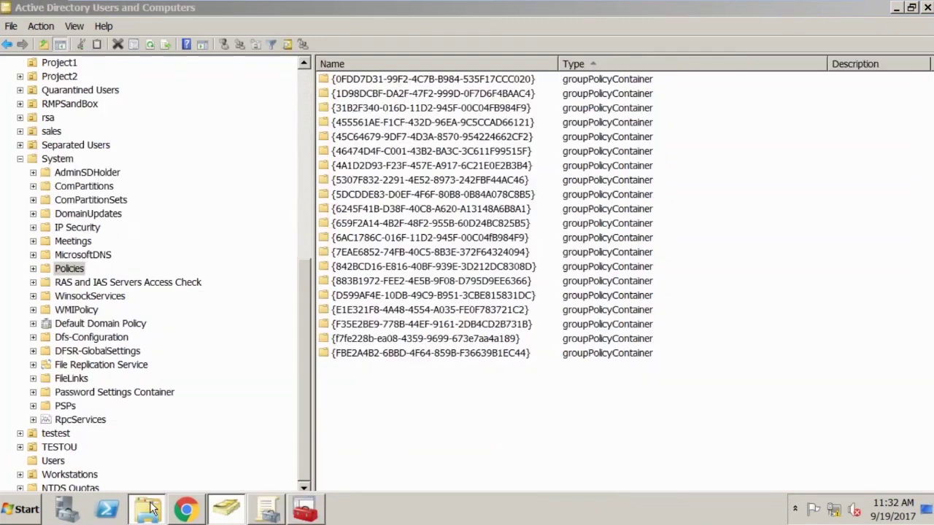
Step: Switch to the SYSVOL Policies folder and browse the first GPO's folder down to Machine, Microsoft, Windows NT
{"action": "left_click", "coordinate": [229, 467]}
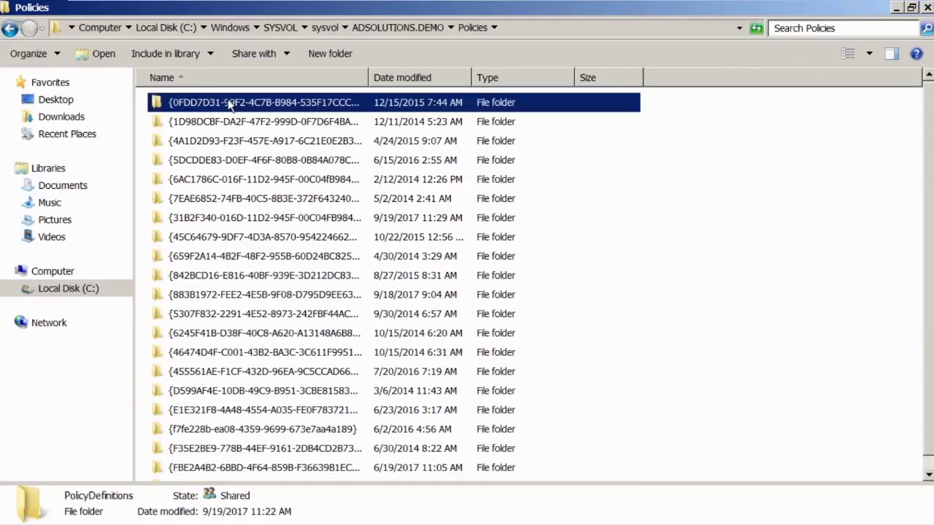
{"action": "double_click", "coordinate": [228, 103]}
{"action": "double_click", "coordinate": [194, 105]}
{"action": "double_click", "coordinate": [193, 104]}
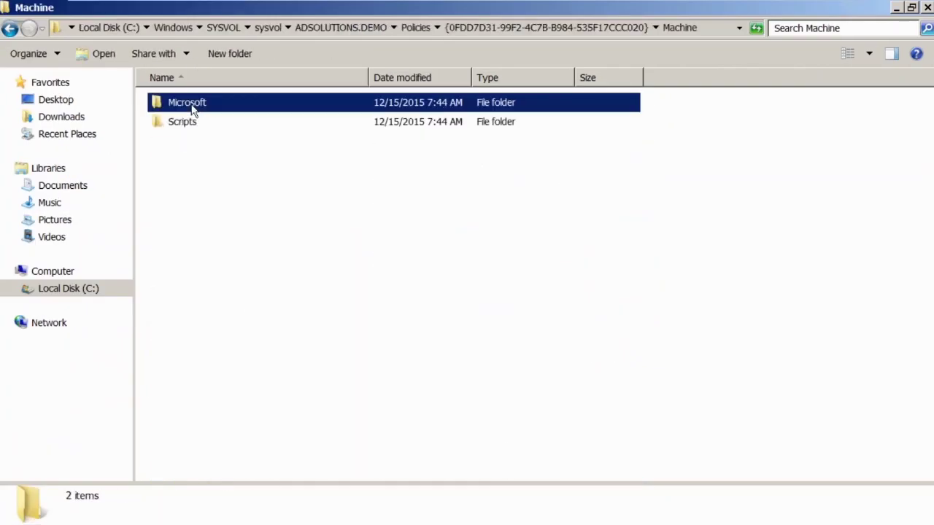
{"action": "double_click", "coordinate": [192, 107]}
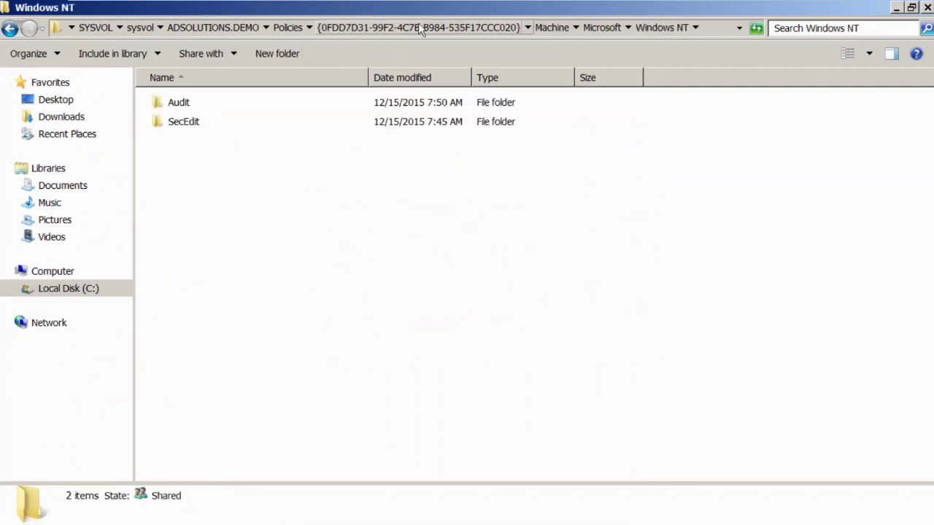
Step: Go to C:\Windows\PolicyDefinitions and open ActiveXInstallService.admx
{"action": "left_click", "coordinate": [94, 28]}
{"action": "left_click", "coordinate": [228, 27]}
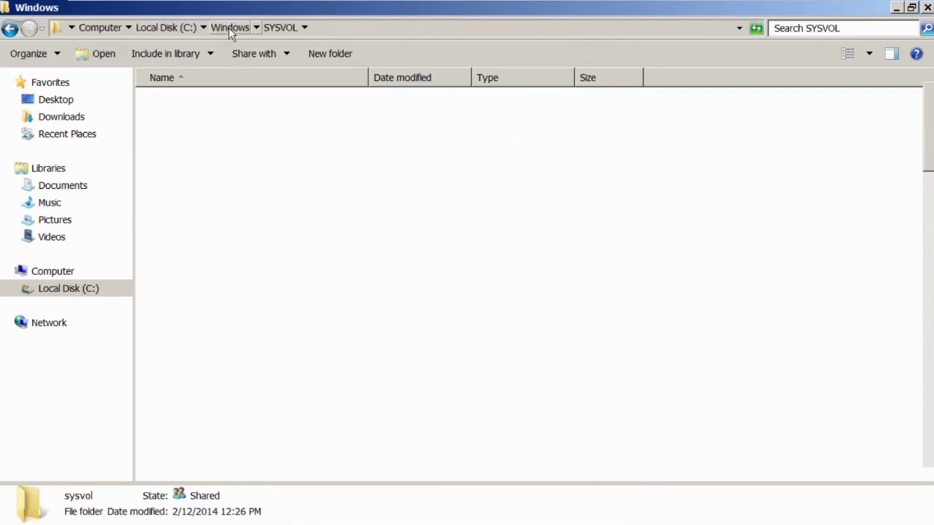
{"action": "left_click", "coordinate": [205, 144]}
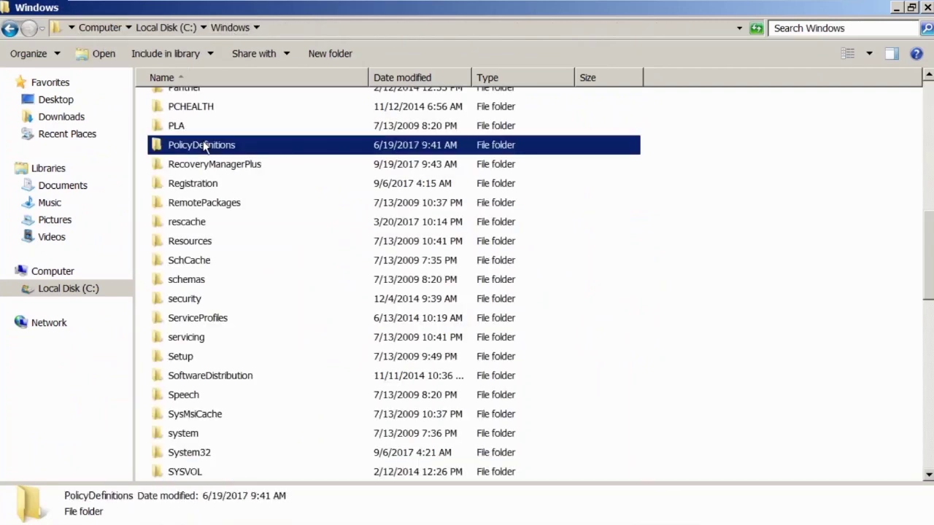
{"action": "double_click", "coordinate": [204, 145]}
{"action": "left_click", "coordinate": [208, 126]}
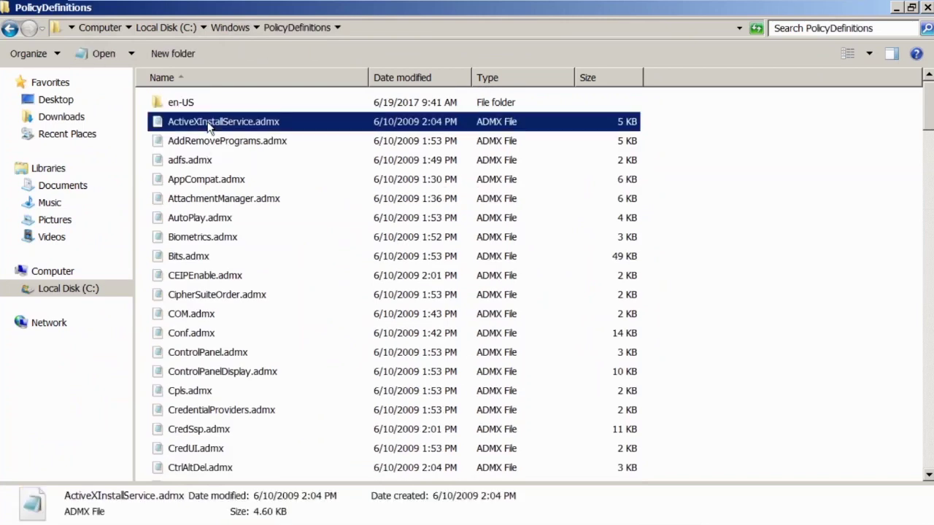
{"action": "double_click", "coordinate": [208, 125]}
Step: Examine the registry key paths containing Policies in the ActiveX installer template, highlight them, and close the file
{"action": "left_click_drag", "start_coordinate": [365, 297], "coordinate": [485, 297]}
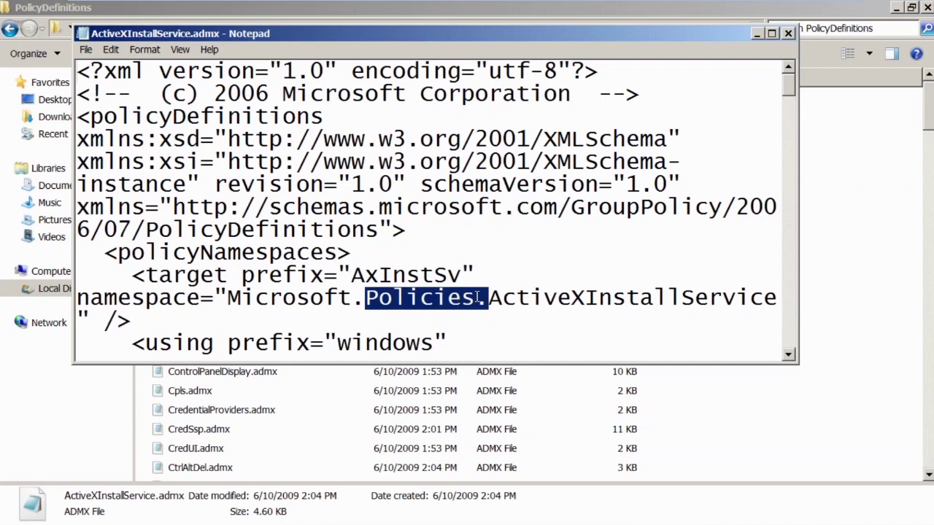
{"action": "scroll", "coordinate": [479, 297], "scroll_direction": "down", "scroll_amount": 3}
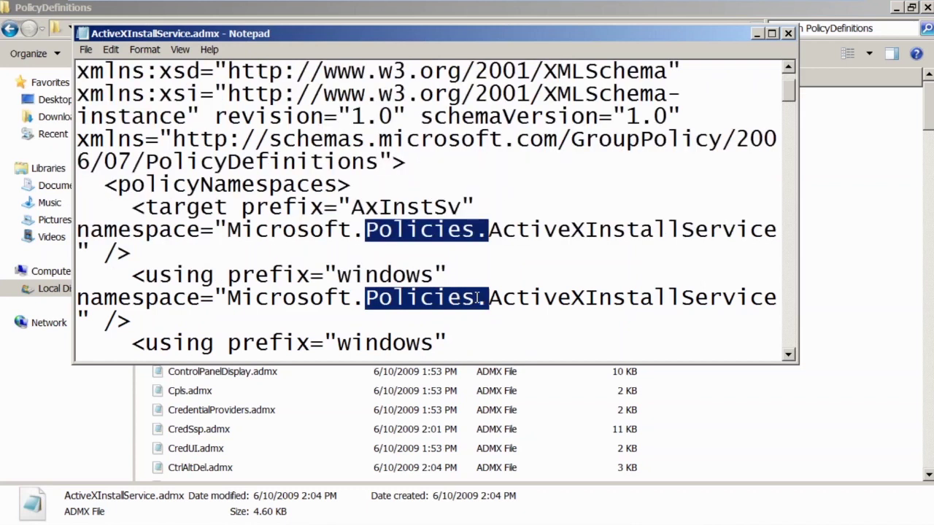
{"action": "scroll", "coordinate": [476, 297], "scroll_direction": "down", "scroll_amount": 4}
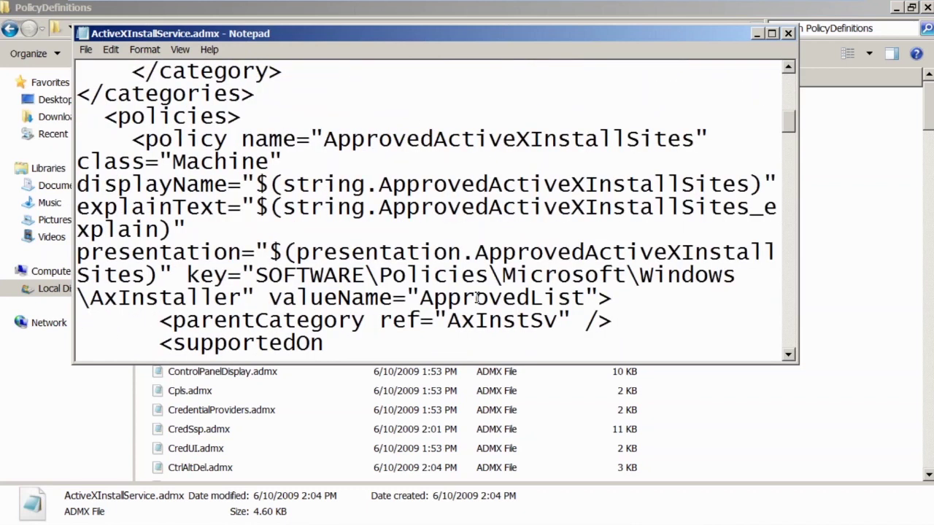
{"action": "scroll", "coordinate": [478, 298], "scroll_direction": "down", "scroll_amount": 4}
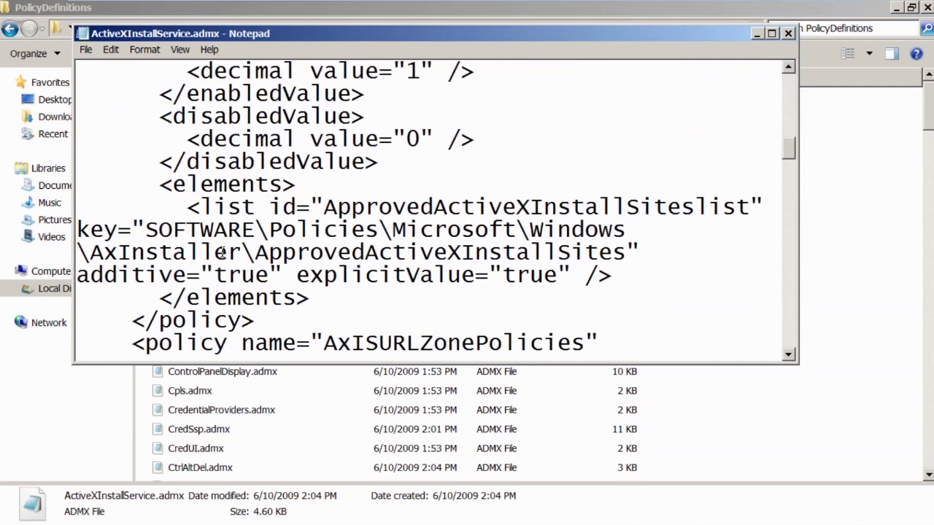
{"action": "left_click_drag", "start_coordinate": [78, 229], "coordinate": [119, 225]}
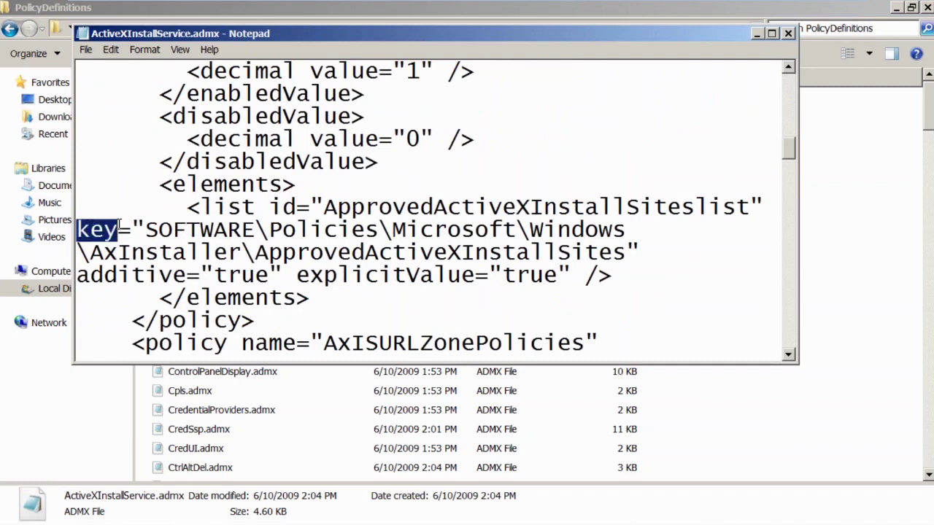
{"action": "left_click_drag", "start_coordinate": [269, 228], "coordinate": [393, 229]}
{"action": "left_click_drag", "start_coordinate": [270, 229], "coordinate": [394, 229]}
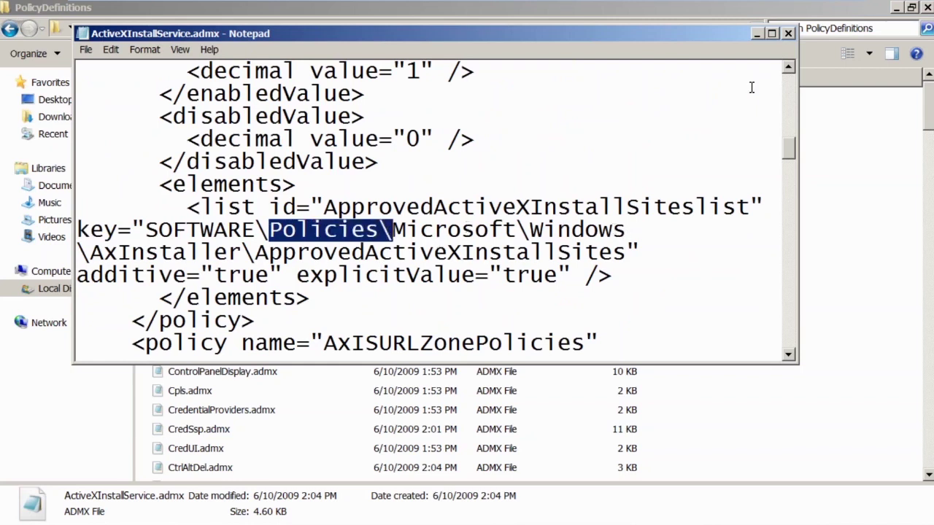
{"action": "left_click", "coordinate": [788, 33]}
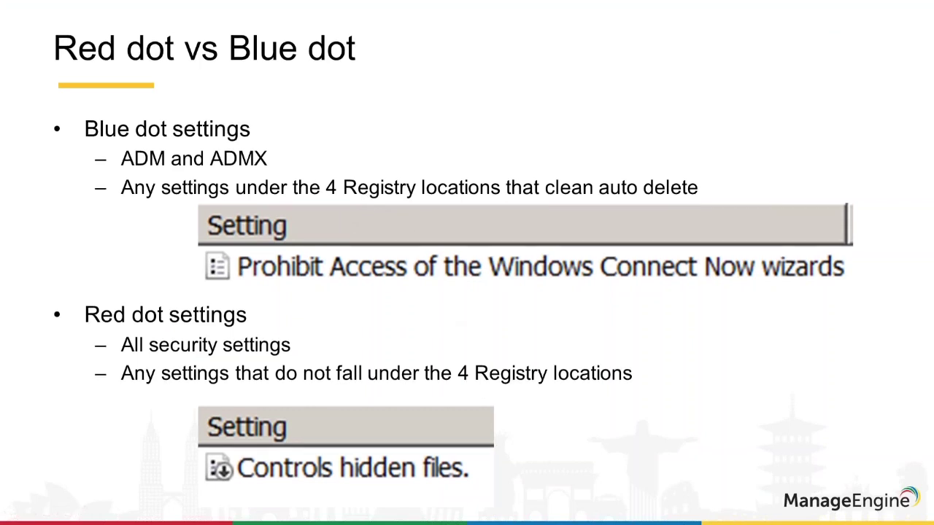
{"action": "key", "text": "Right"}
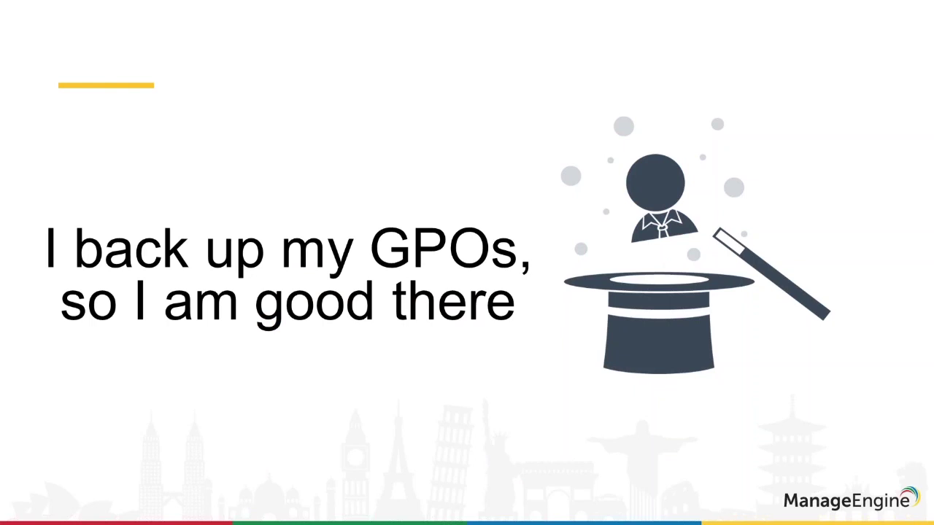
{"action": "key", "text": "Right"}
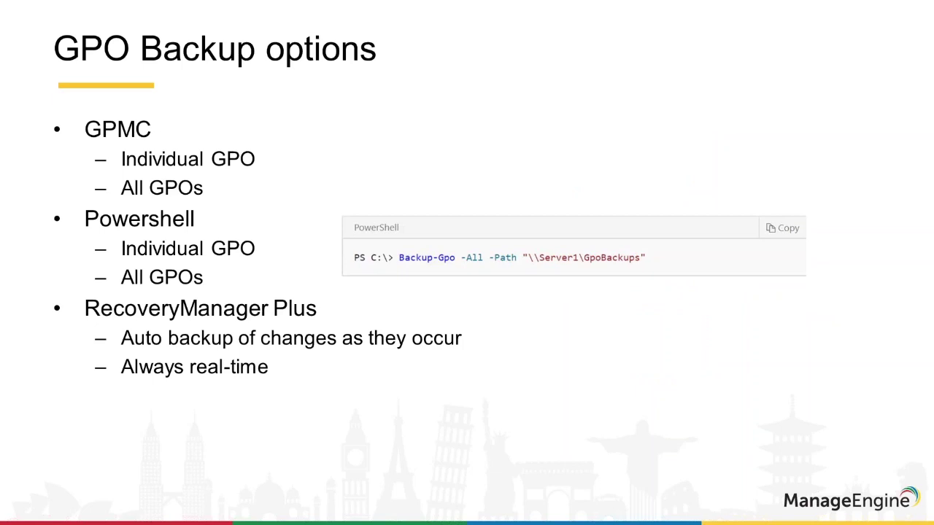
Step: Return from the slides to the server virtual machine and show the backup commands for the Group Policy Objects container in Group Policy Management
{"action": "key", "text": "super"}
{"action": "left_click", "coordinate": [670, 513]}
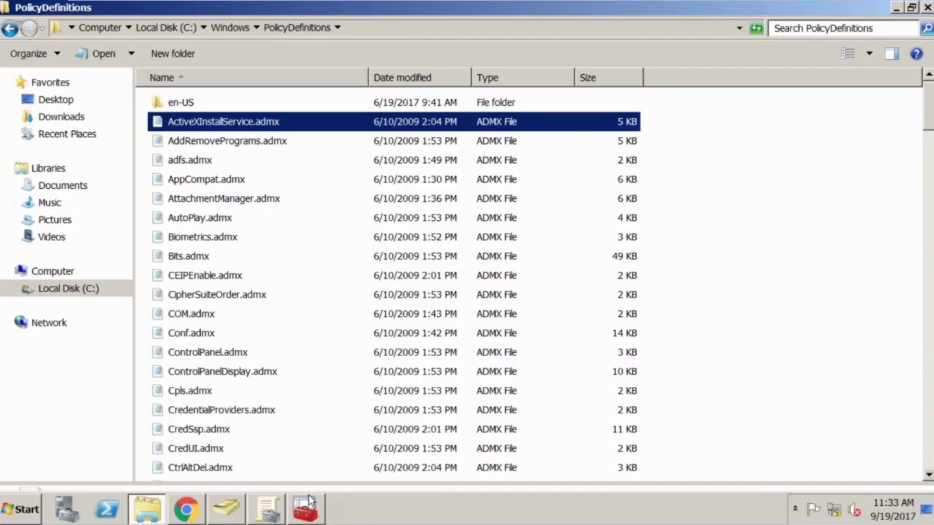
{"action": "left_click", "coordinate": [264, 513]}
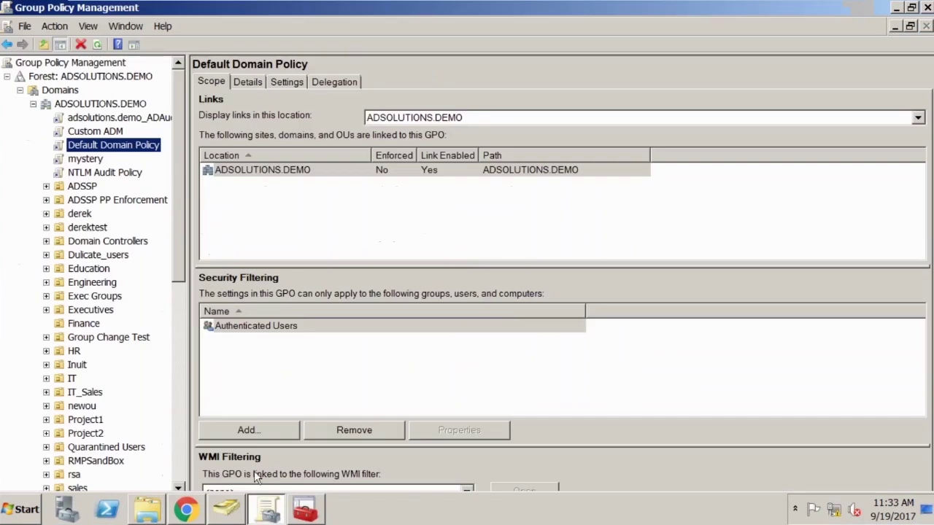
{"action": "left_click_drag", "start_coordinate": [177, 241], "coordinate": [177, 346]}
{"action": "left_click", "coordinate": [109, 339]}
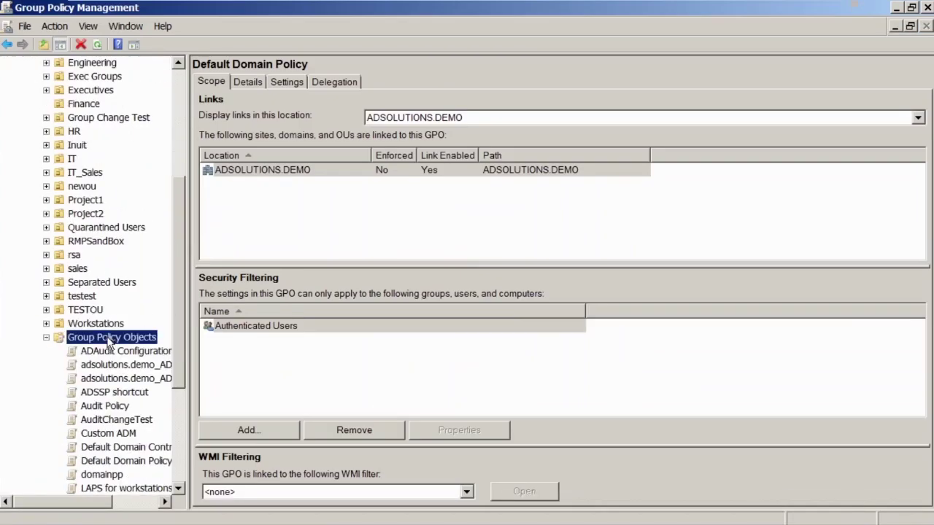
{"action": "right_click", "coordinate": [110, 340]}
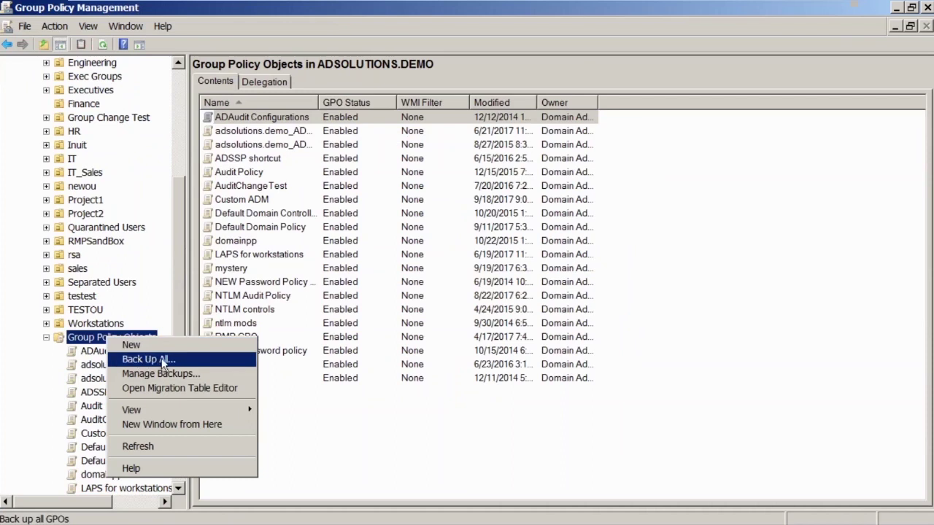
Step: Show the backup and restore commands for the ADAudit Configurations GPO, then go back to the Group Policy Objects container
{"action": "left_click", "coordinate": [91, 351]}
{"action": "left_click", "coordinate": [91, 351]}
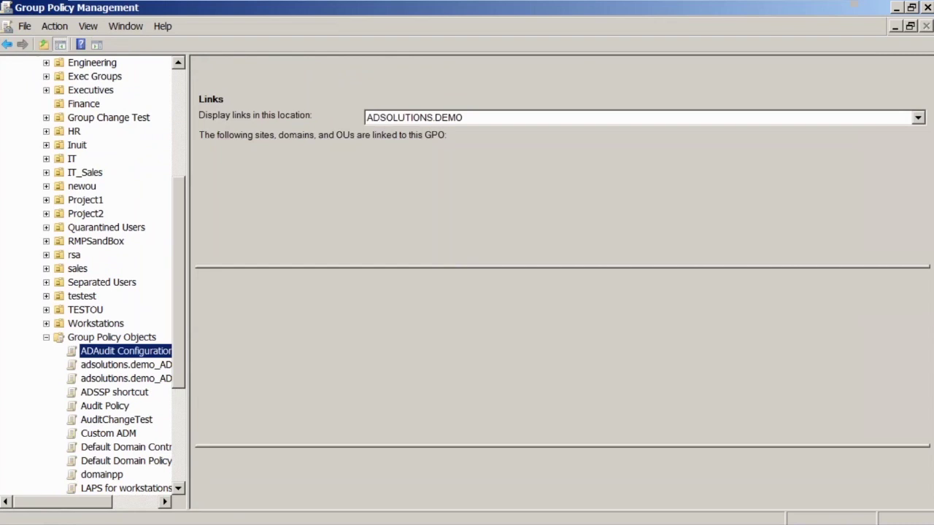
{"action": "right_click", "coordinate": [93, 351]}
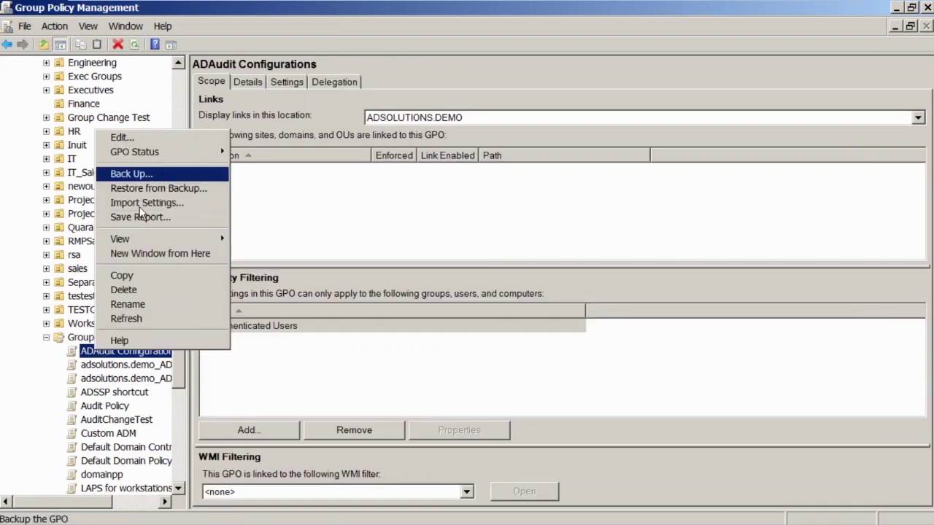
{"action": "left_click", "coordinate": [89, 339]}
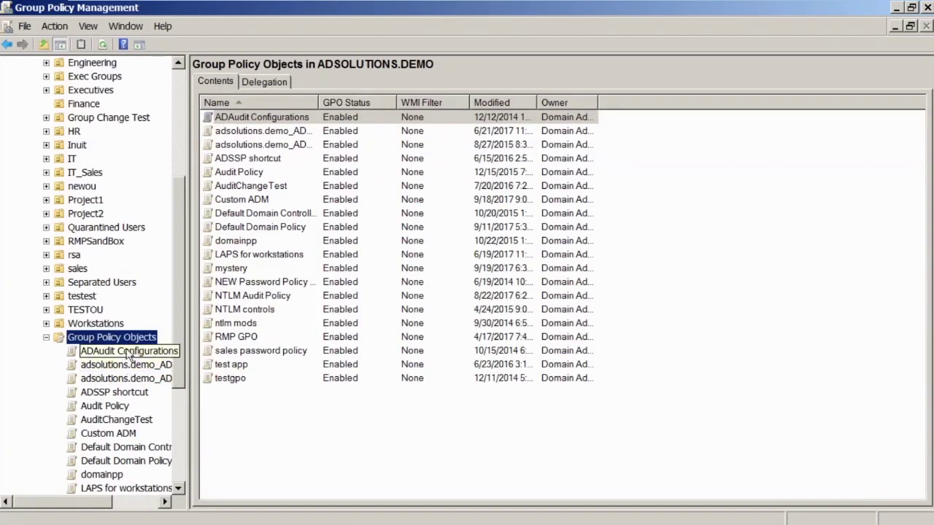
Step: Review the backed-up GPOs stored in C:\gpobackup and close the backup list
{"action": "right_click", "coordinate": [135, 336]}
{"action": "left_click", "coordinate": [177, 374]}
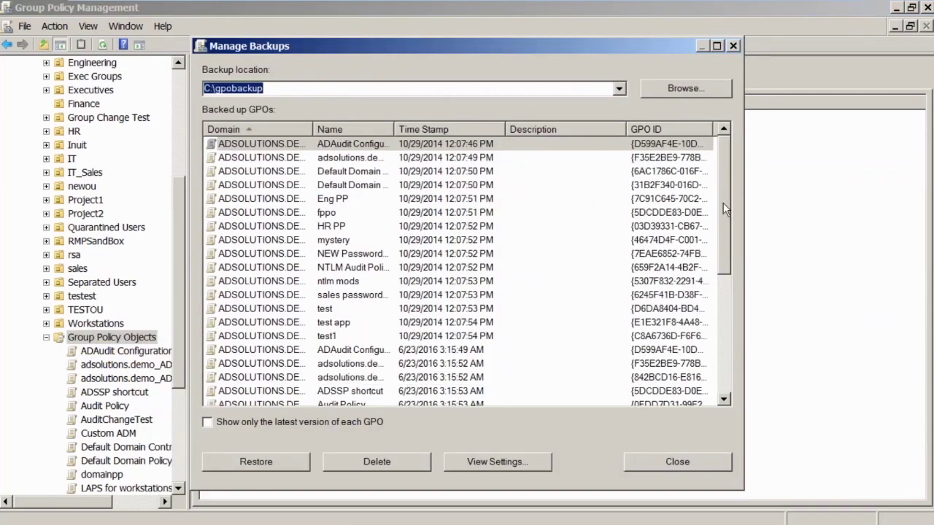
{"action": "left_click_drag", "start_coordinate": [723, 202], "coordinate": [734, 51]}
{"action": "left_click", "coordinate": [734, 46]}
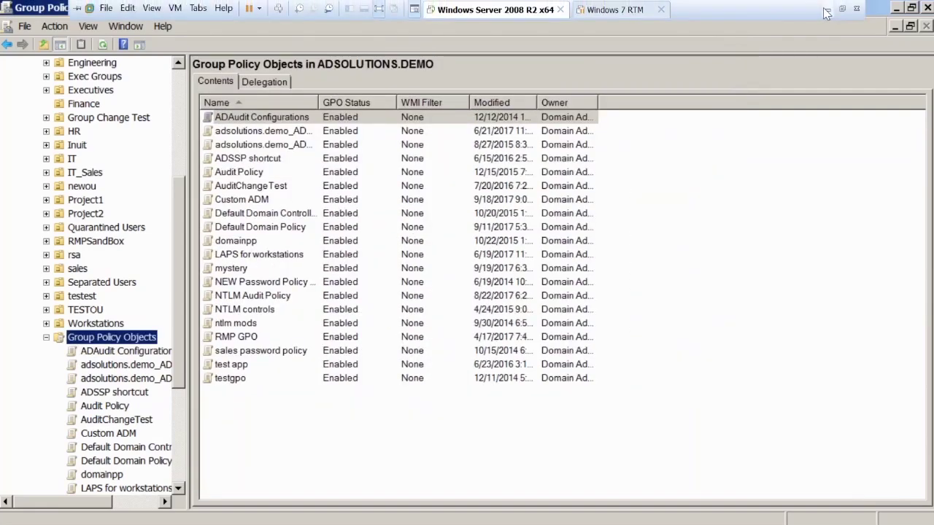
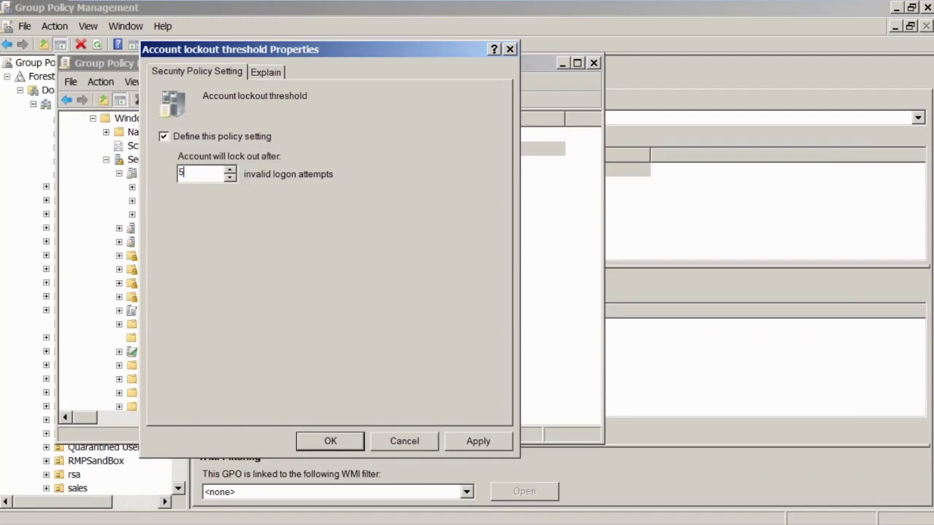
Step: Set the Account lockout threshold policy to 5 invalid logon attempts and close the policy editor
{"action": "left_click", "coordinate": [329, 441]}
{"action": "left_click", "coordinate": [438, 319]}
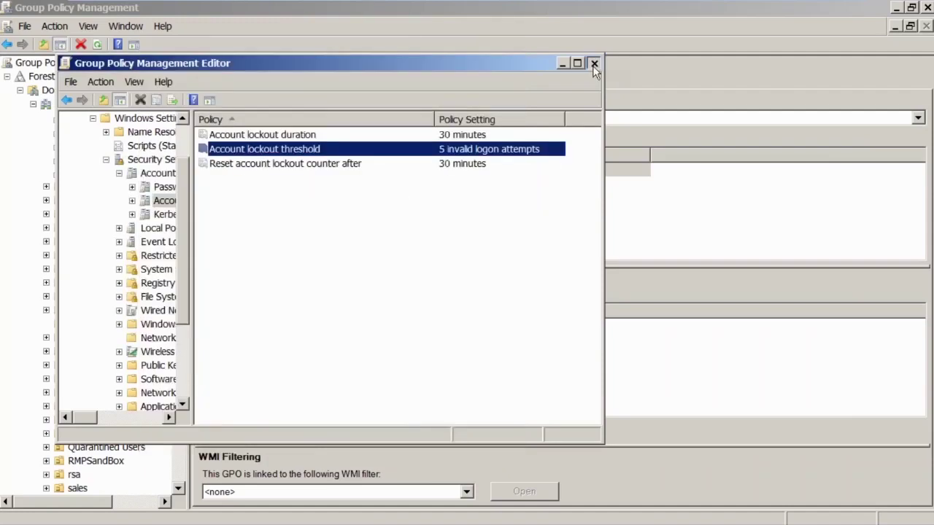
{"action": "left_click", "coordinate": [593, 63]}
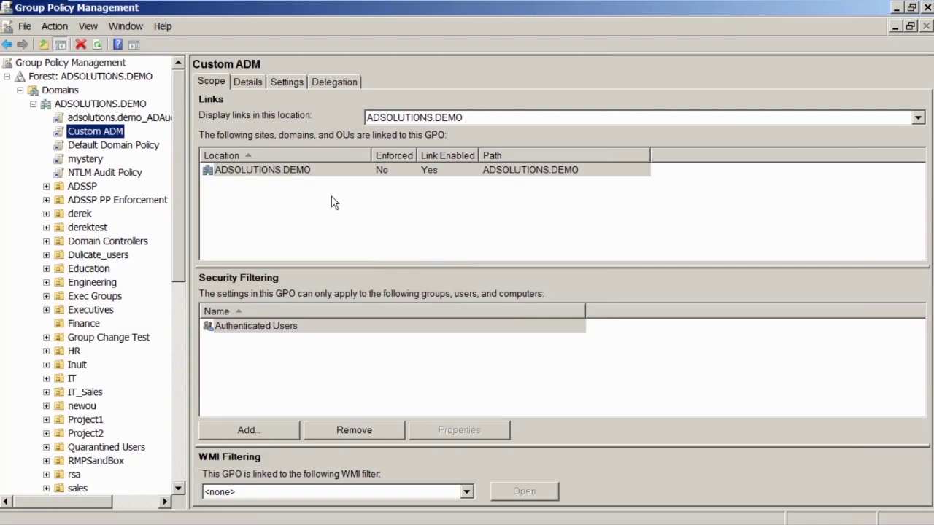
Step: Open the Custom ADM GPO for editing and expand Local Policies under the computer's Windows Settings, Security Settings
{"action": "right_click", "coordinate": [97, 131]}
{"action": "left_click", "coordinate": [127, 141]}
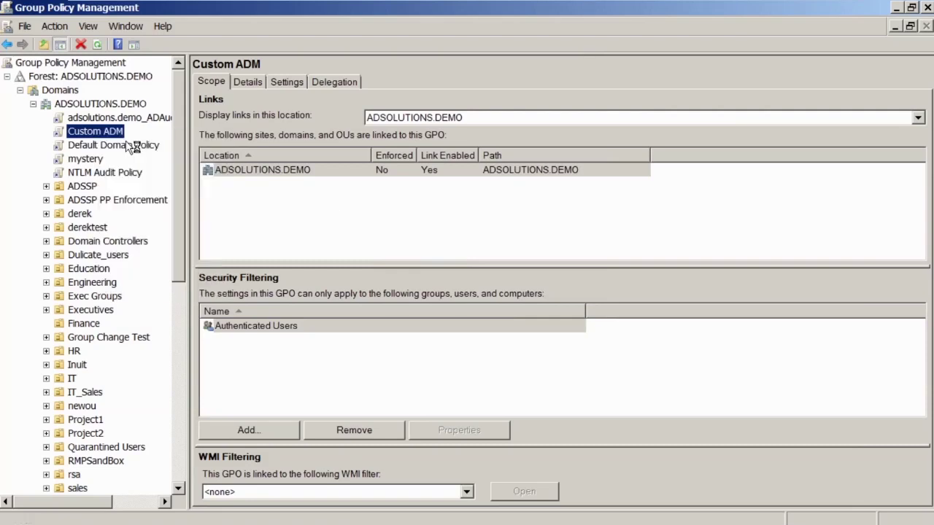
{"action": "double_click", "coordinate": [118, 148]}
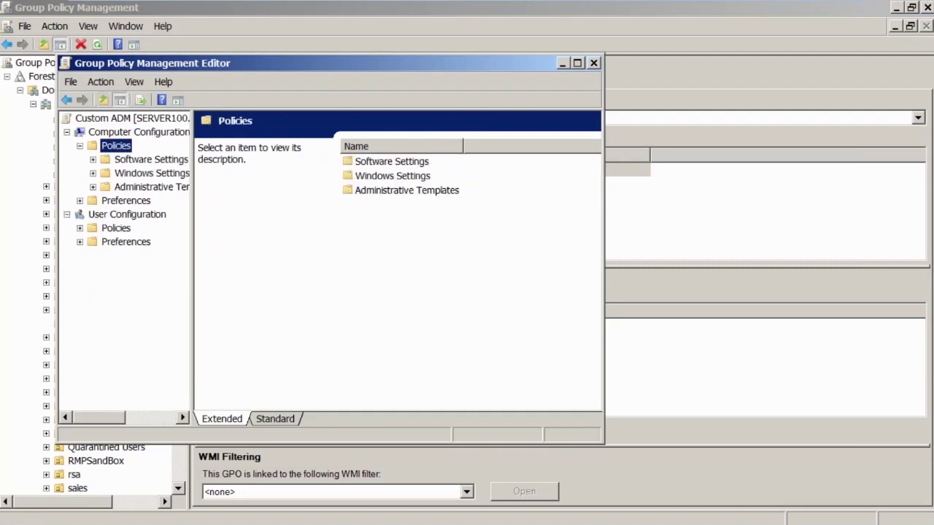
{"action": "left_click", "coordinate": [139, 173]}
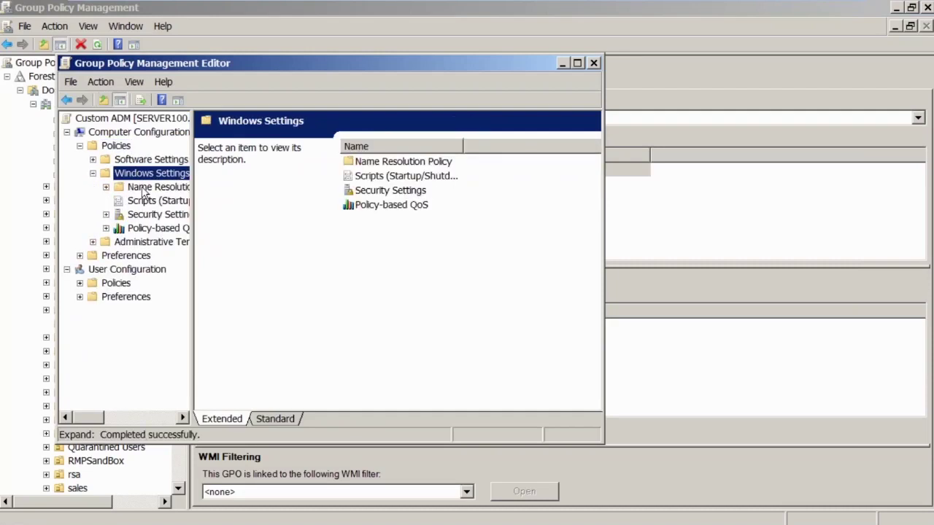
{"action": "double_click", "coordinate": [162, 213]}
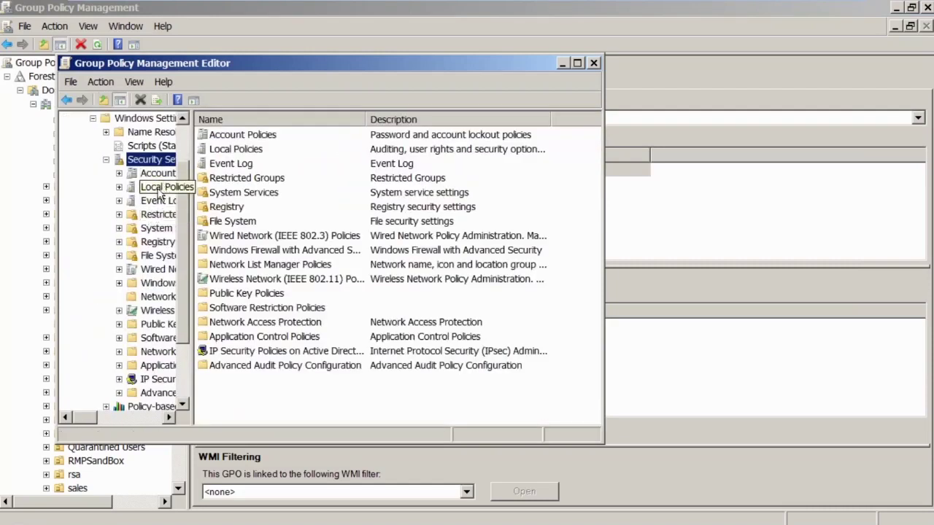
{"action": "double_click", "coordinate": [157, 186]}
Step: Define the Audit account logon events policy to audit Success attempts and close the policy editor
{"action": "double_click", "coordinate": [241, 134]}
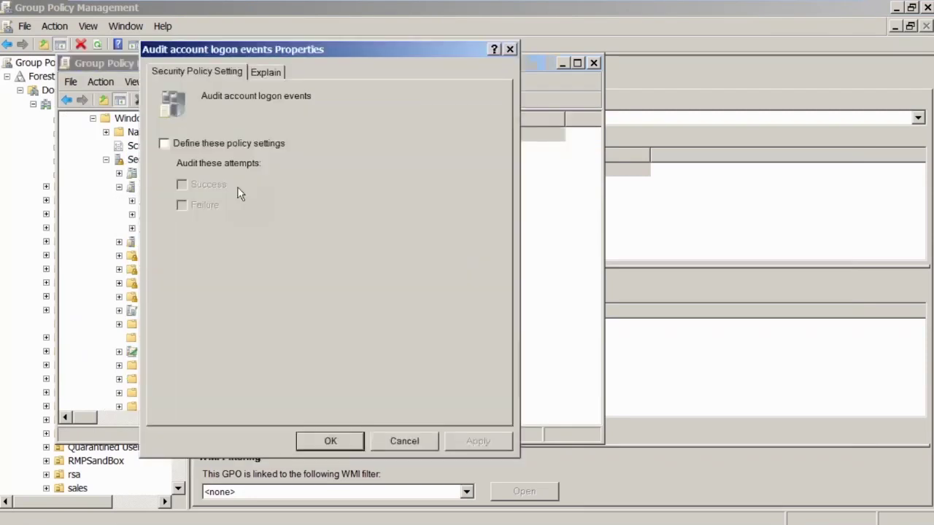
{"action": "left_click", "coordinate": [190, 143]}
{"action": "left_click", "coordinate": [182, 184]}
{"action": "left_click", "coordinate": [330, 441]}
{"action": "left_click", "coordinate": [65, 64]}
{"action": "left_click", "coordinate": [66, 67]}
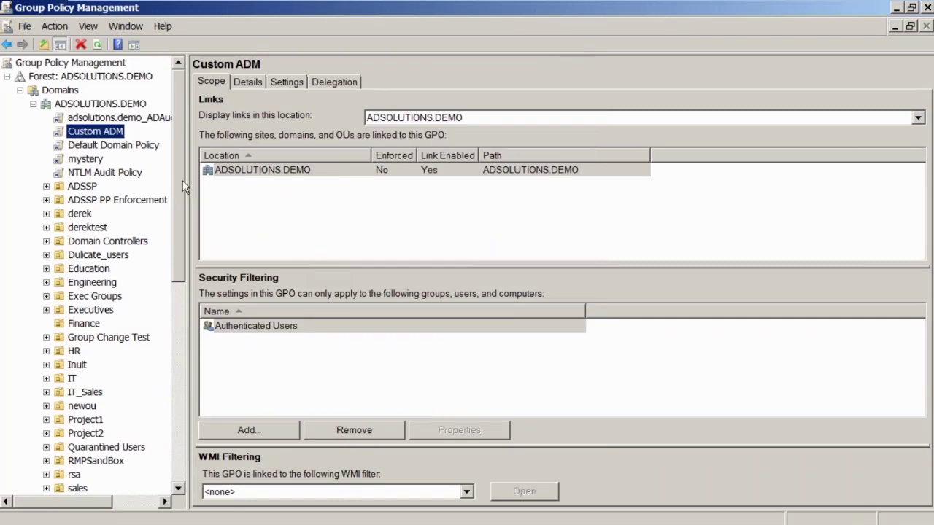
Step: Open the list of backed-up GPOs for the Group Policy Objects container
{"action": "left_click_drag", "start_coordinate": [184, 191], "coordinate": [174, 310]}
{"action": "left_click", "coordinate": [106, 312]}
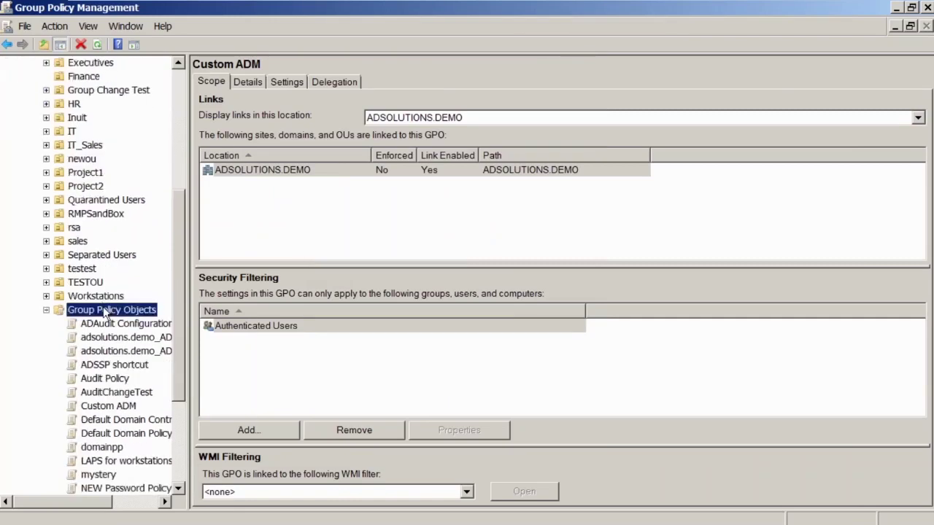
{"action": "right_click", "coordinate": [105, 312]}
{"action": "left_click", "coordinate": [146, 343]}
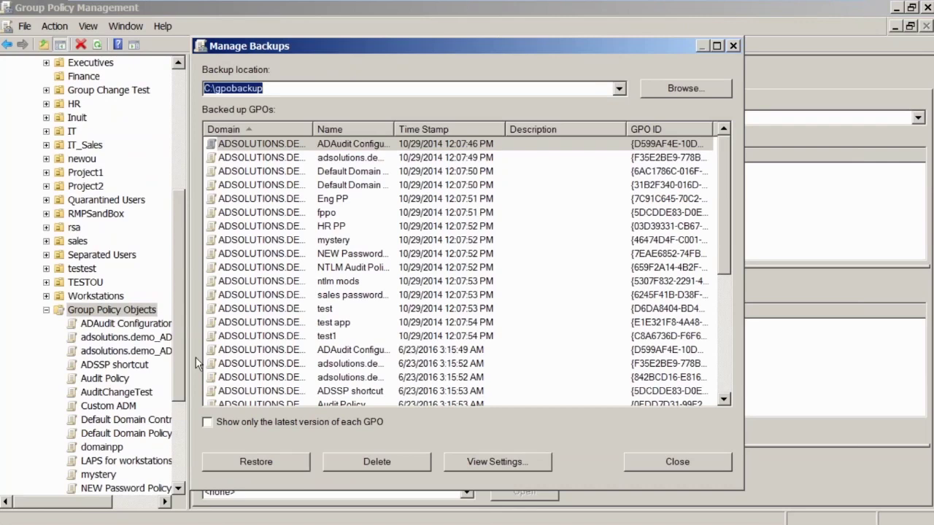
Step: Close the GPO backup list, switch to the Chrome browser and sign in to RecoveryManager Plus with the prefilled credentials
{"action": "left_click", "coordinate": [676, 464]}
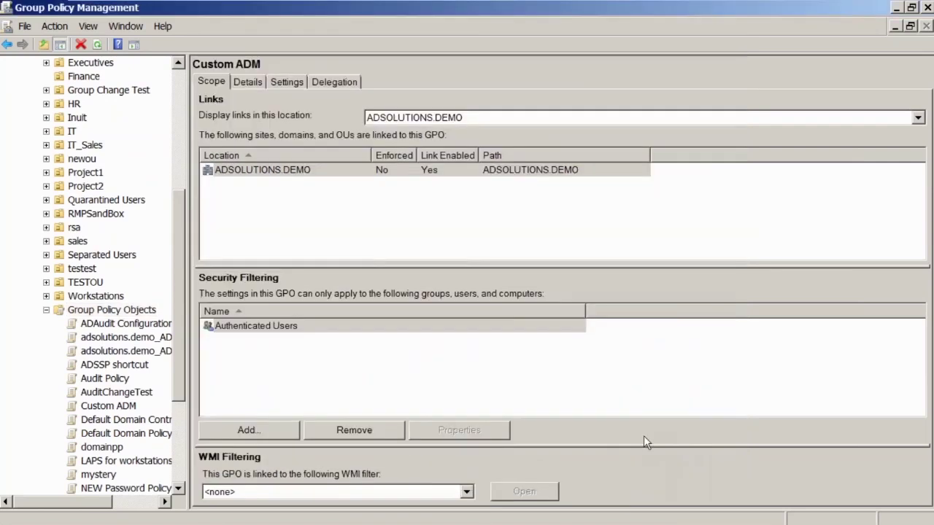
{"action": "left_click", "coordinate": [181, 80]}
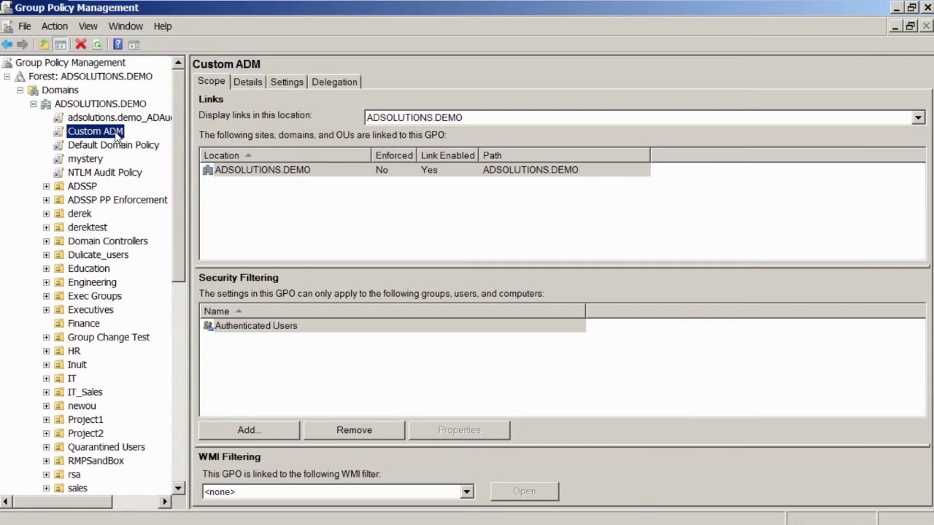
{"action": "mouse_move", "coordinate": [820, 33]}
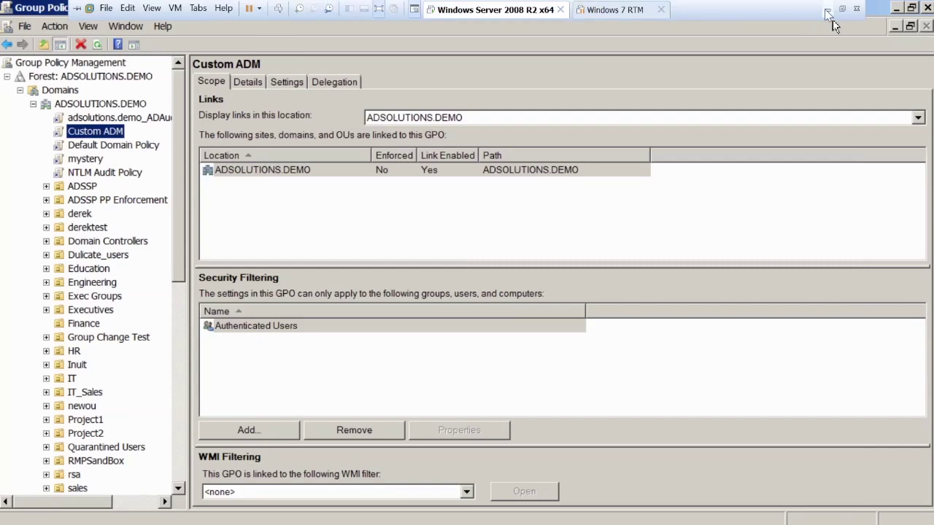
{"action": "left_click", "coordinate": [186, 509]}
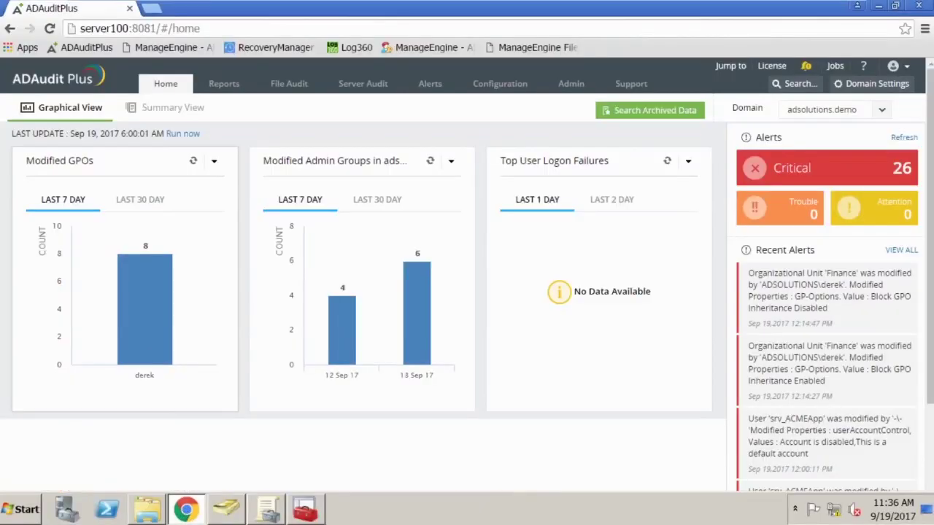
{"action": "left_click", "coordinate": [284, 49]}
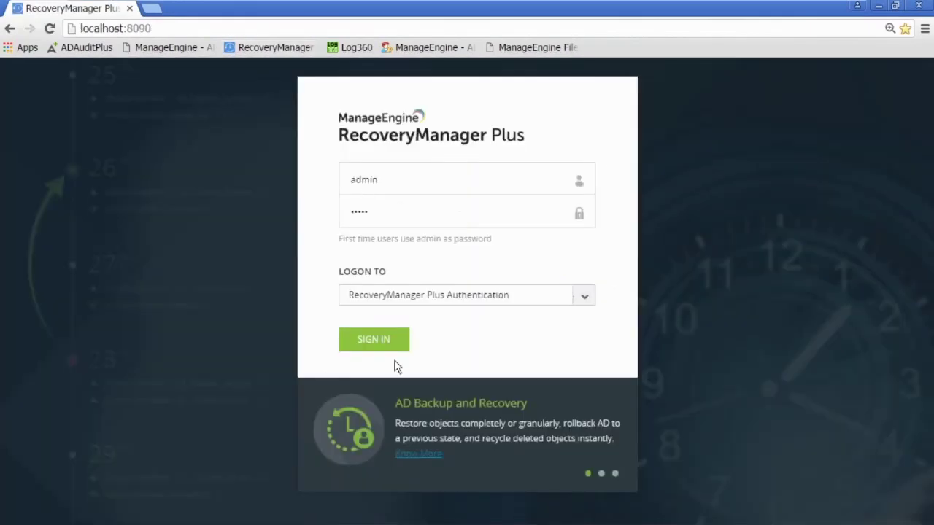
{"action": "left_click", "coordinate": [388, 343]}
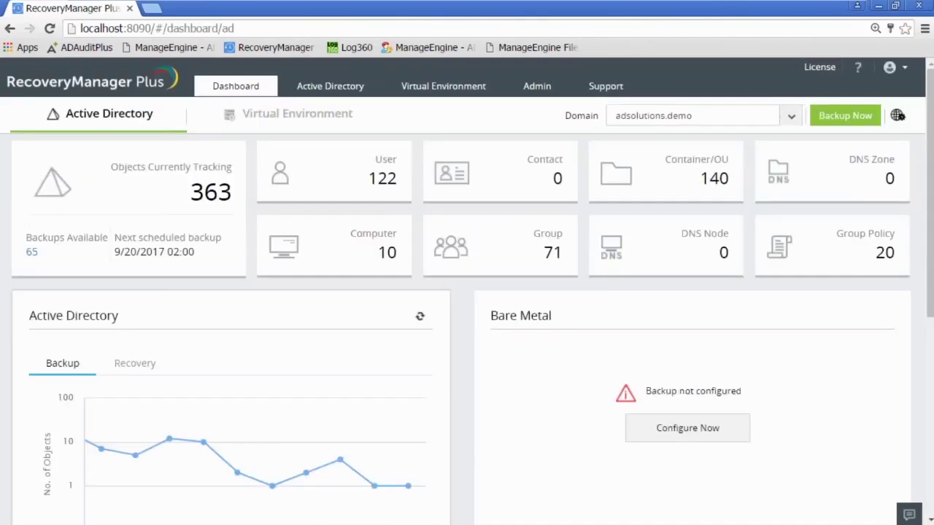
Step: Back up the adsolutions.demo domain immediately and open the Custom ADM policy's property changes in the Simple Restore view
{"action": "left_click", "coordinate": [844, 117]}
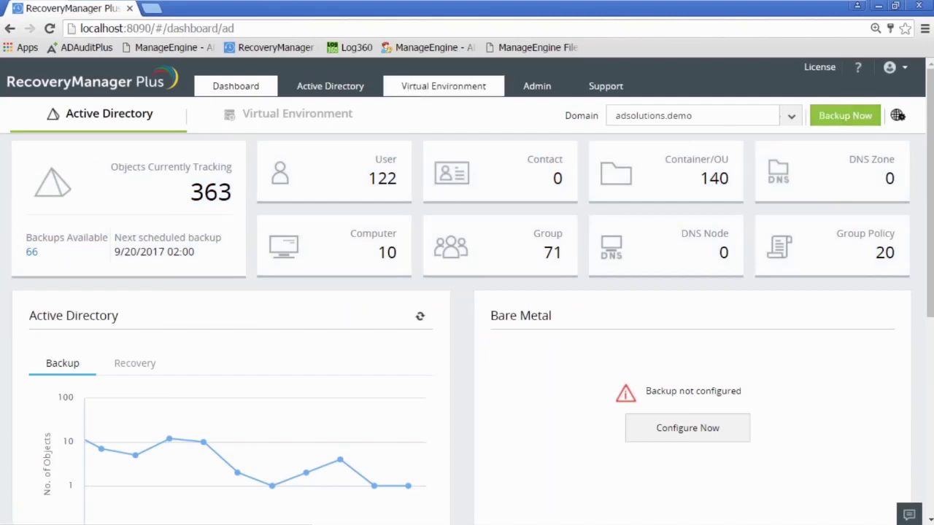
{"action": "left_click", "coordinate": [330, 86]}
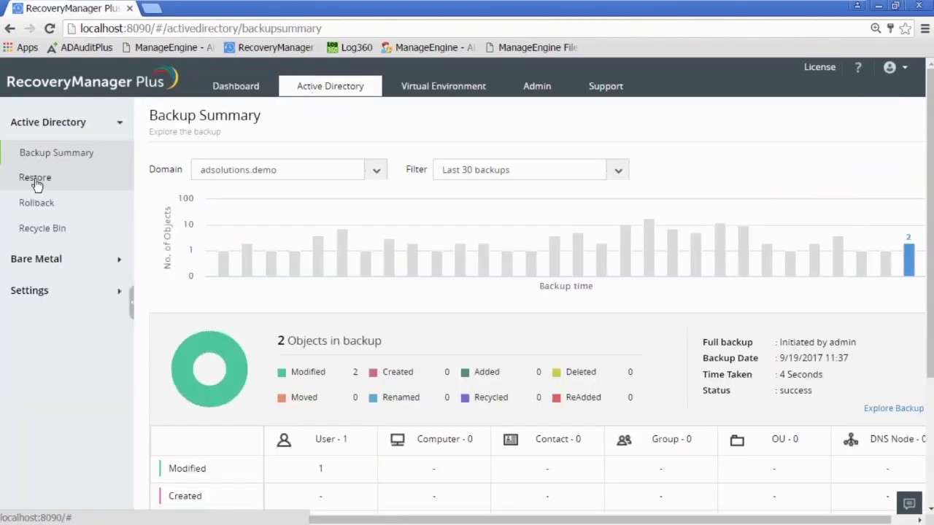
{"action": "left_click", "coordinate": [35, 179]}
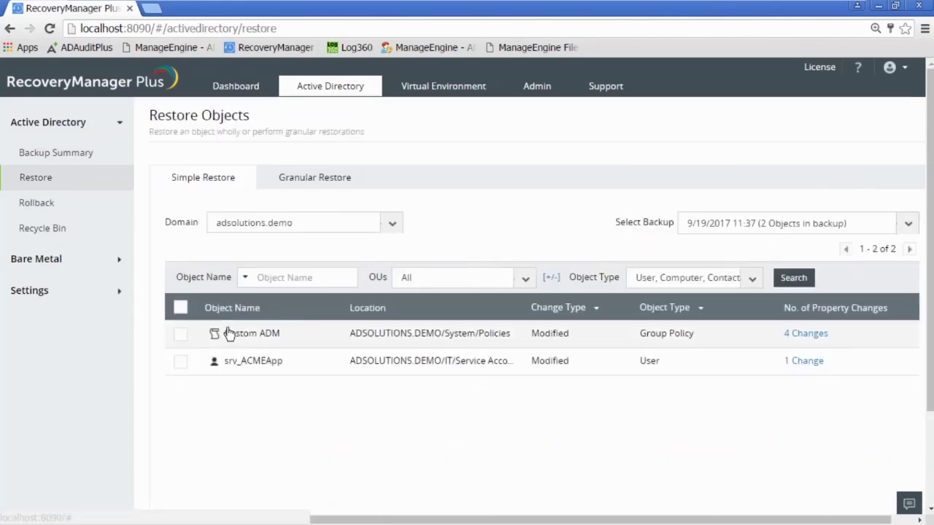
{"action": "left_click", "coordinate": [817, 337]}
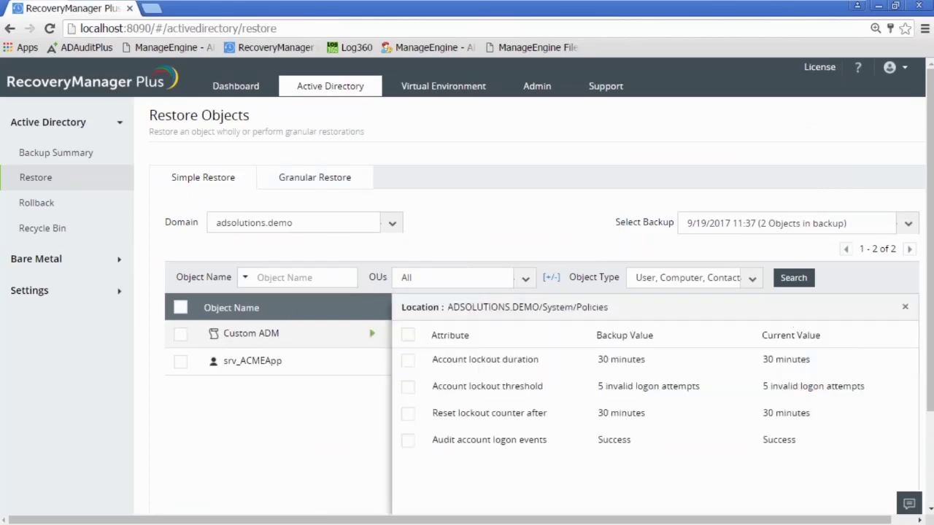
Step: Filter the Granular Restore objects by the name "custom" and open the backup versions of the Custom ADM policy
{"action": "left_click", "coordinate": [327, 188]}
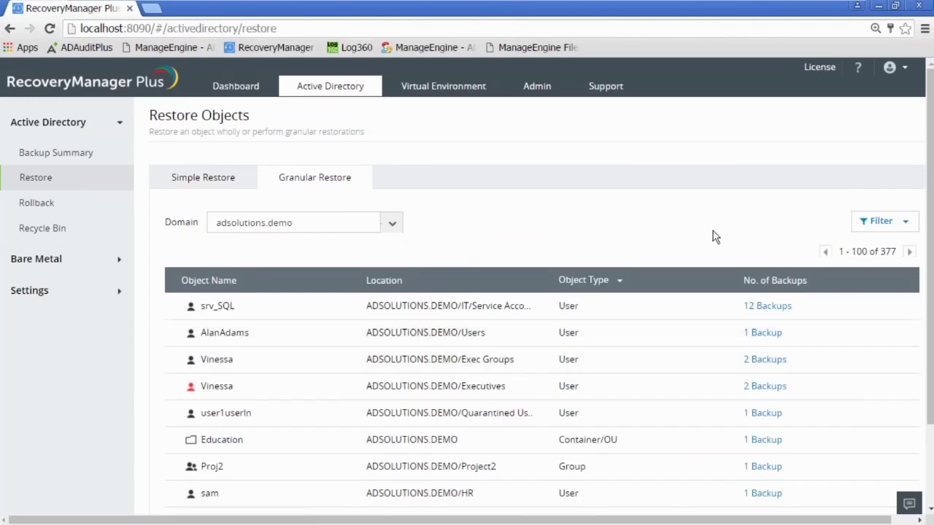
{"action": "left_click", "coordinate": [879, 222]}
{"action": "left_click", "coordinate": [319, 262]}
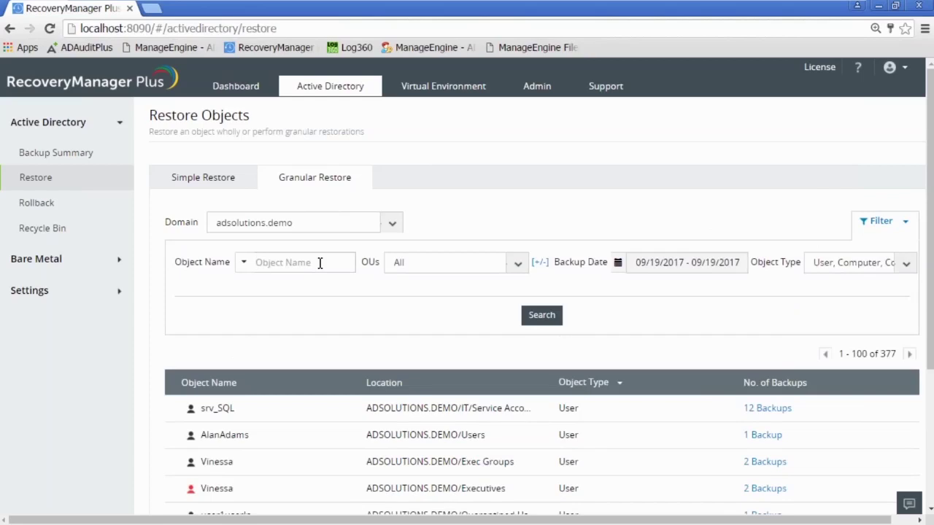
{"action": "type", "text": "custom"}
{"action": "key", "text": "Return"}
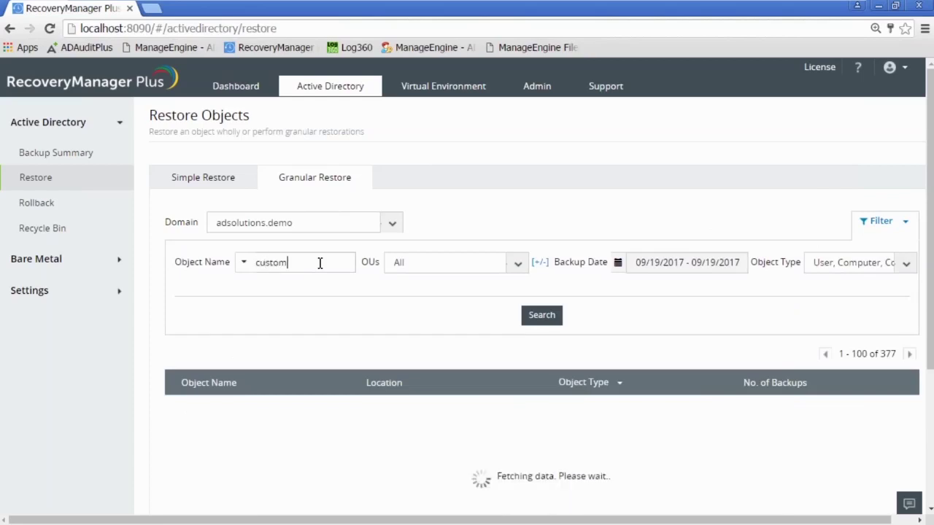
{"action": "left_click", "coordinate": [250, 413]}
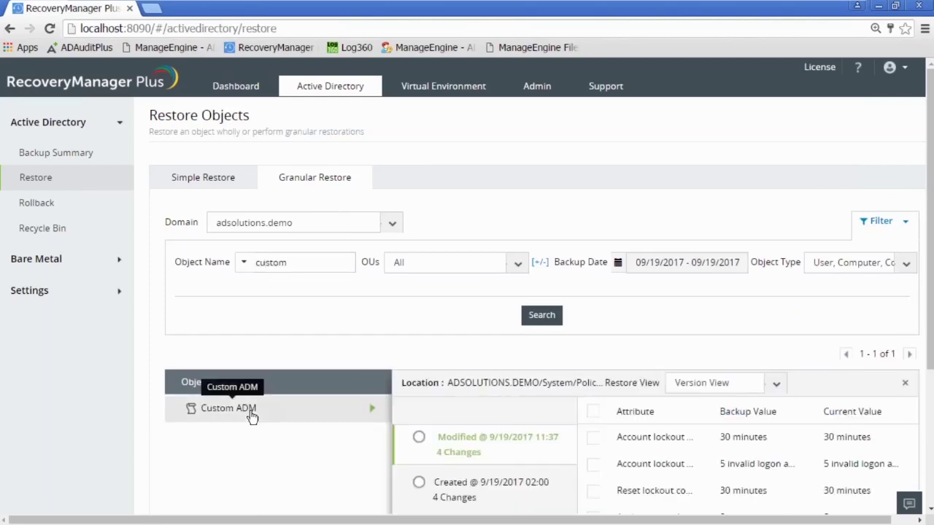
Step: Compare the attributes of Custom ADM's backup versions created 9/19/2017 02:00 and modified 9/19/2017 11:37
{"action": "scroll", "coordinate": [581, 362], "scroll_direction": "down", "scroll_amount": 2}
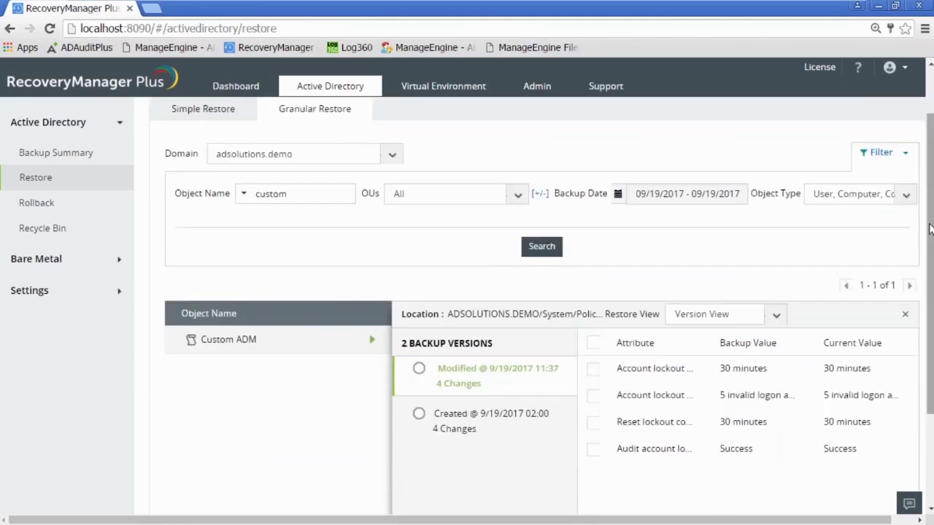
{"action": "left_click_drag", "start_coordinate": [930, 251], "coordinate": [930, 255]}
{"action": "scroll", "coordinate": [467, 285], "scroll_direction": "down", "scroll_amount": 2}
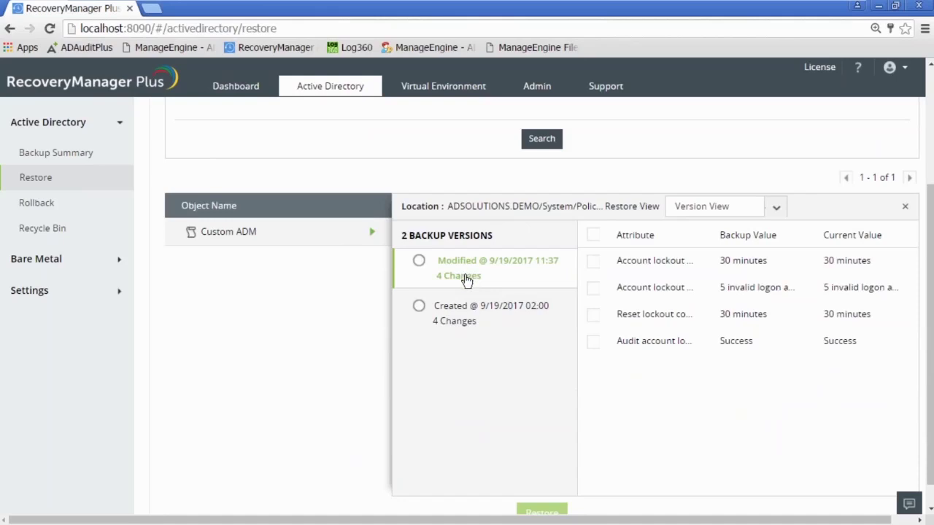
{"action": "left_click", "coordinate": [456, 310]}
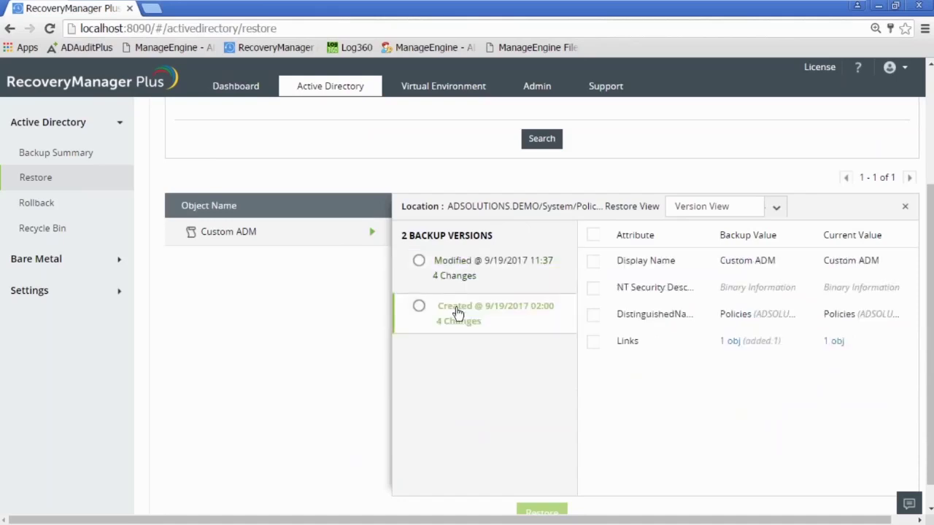
{"action": "left_click", "coordinate": [463, 266]}
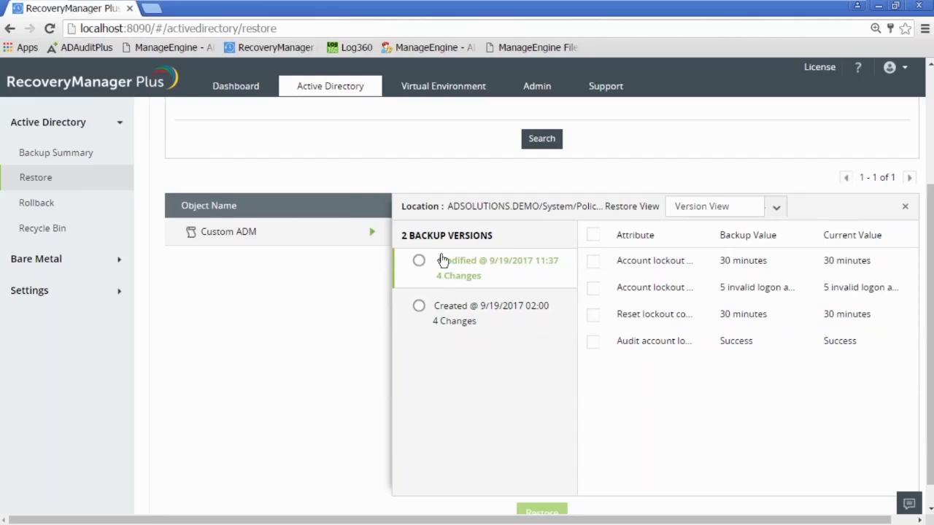
Step: Search the Granular Restore objects for "mystery" and open that group policy's backup versions
{"action": "scroll", "coordinate": [440, 260], "scroll_direction": "up", "scroll_amount": 3}
{"action": "double_click", "coordinate": [285, 266]}
{"action": "type", "text": "mystery"}
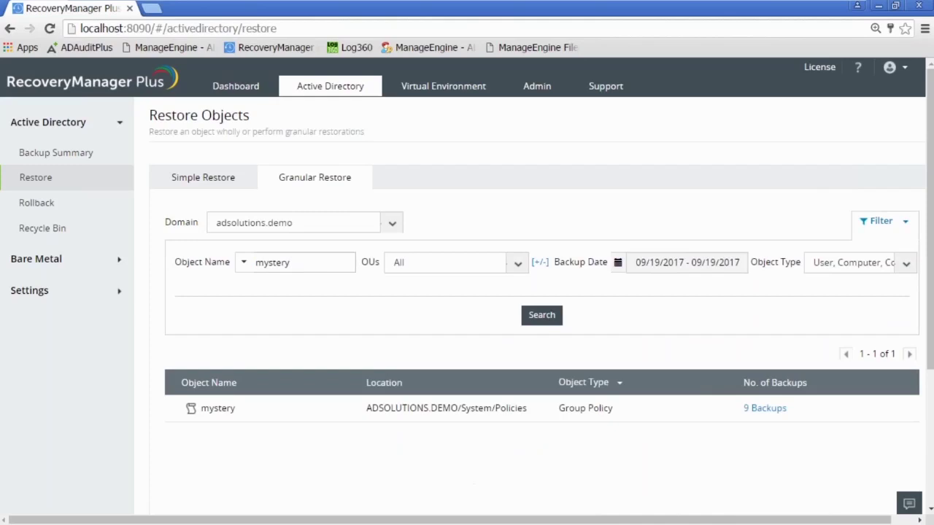
{"action": "left_click", "coordinate": [219, 412]}
{"action": "scroll", "coordinate": [447, 317], "scroll_direction": "down", "scroll_amount": 2}
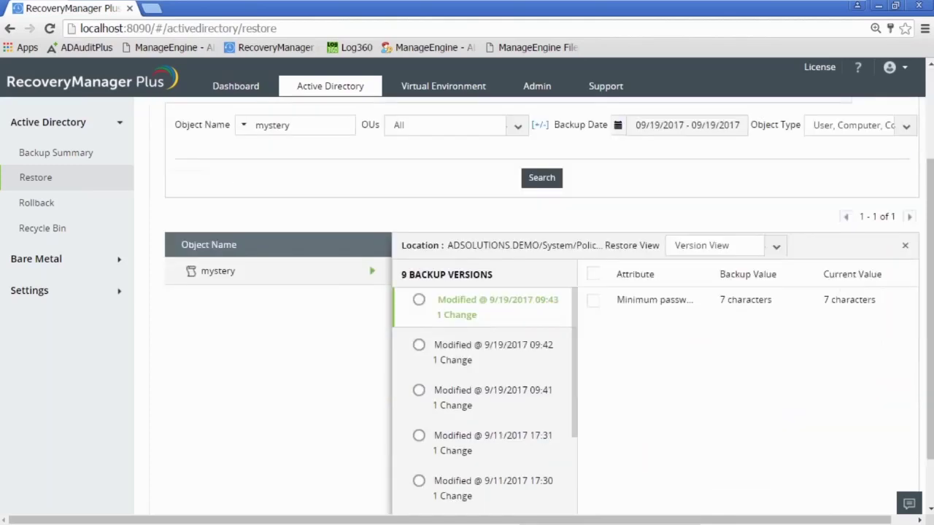
Step: Review the mystery policy's 9/19/2017 09:42 and 09:41 and 9/11/2017 17:31 and 17:30 backup versions, comparing backup values with current values
{"action": "left_click", "coordinate": [512, 347]}
{"action": "left_click", "coordinate": [496, 392]}
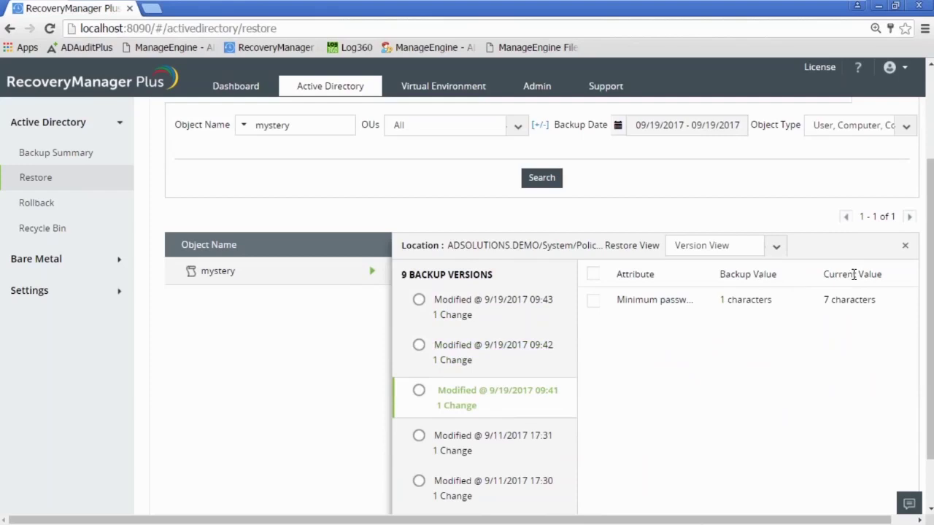
{"action": "left_click", "coordinate": [485, 437]}
{"action": "left_click", "coordinate": [496, 486]}
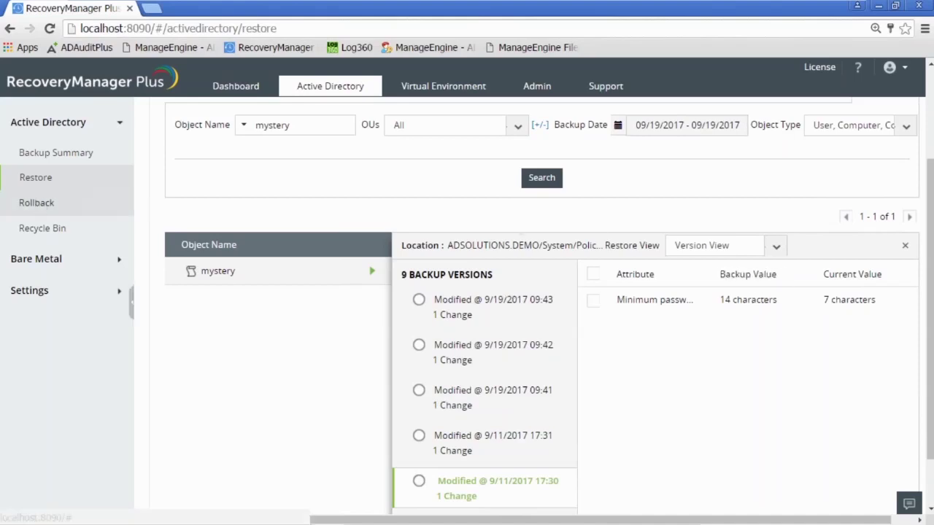
Step: Start a new rollback for adsolutions.demo with the 3 Sep 2017, 2:00 AM backup as the rollback point
{"action": "left_click", "coordinate": [44, 208]}
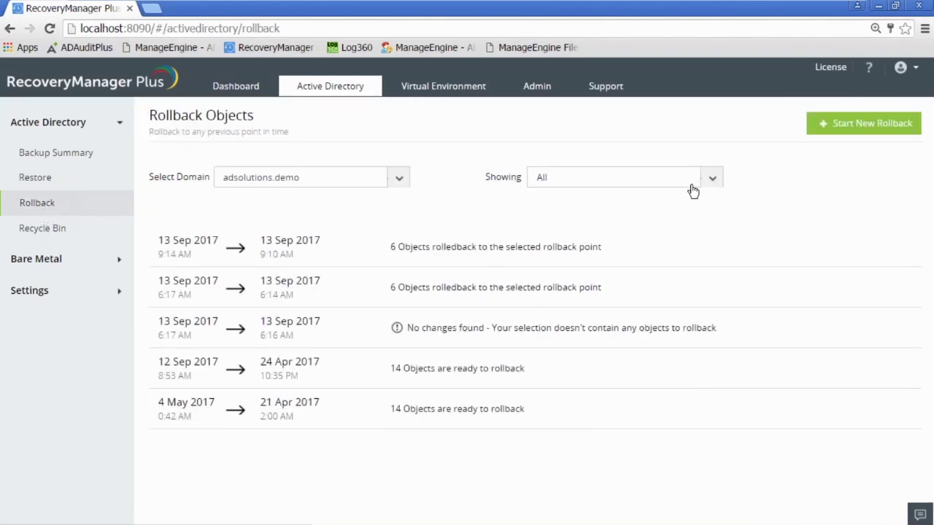
{"action": "left_click", "coordinate": [880, 125]}
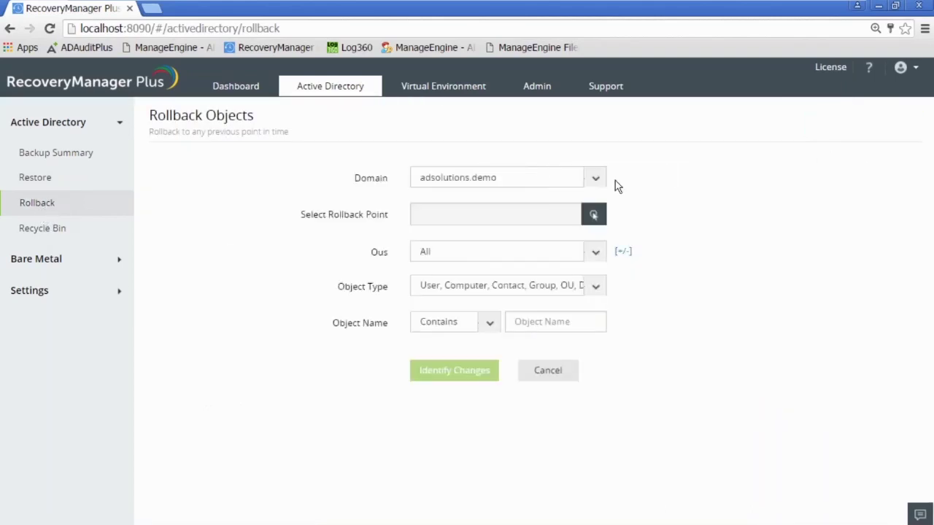
{"action": "left_click", "coordinate": [593, 214]}
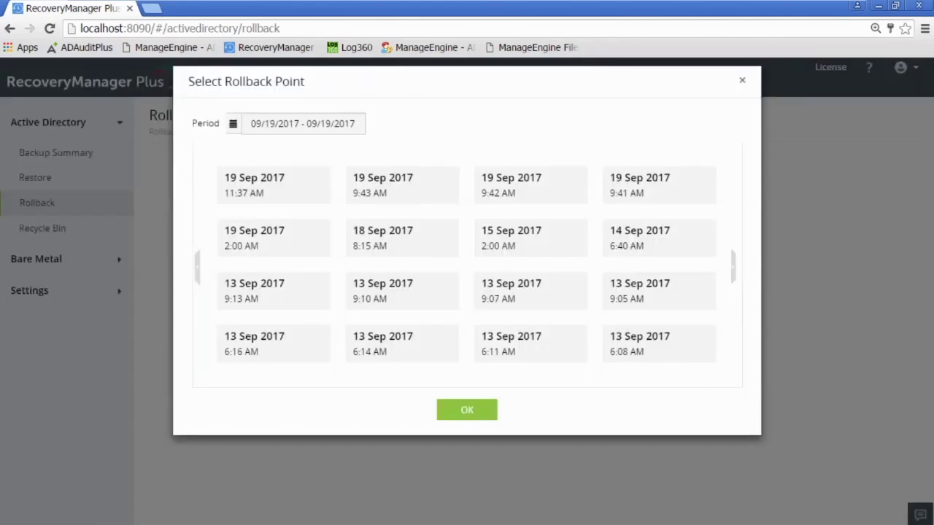
{"action": "left_click", "coordinate": [734, 270]}
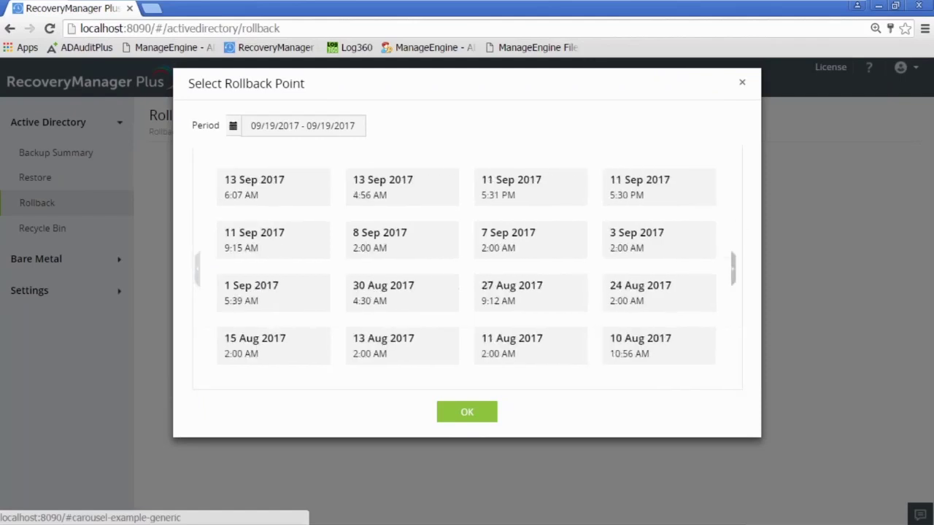
{"action": "left_click", "coordinate": [639, 241]}
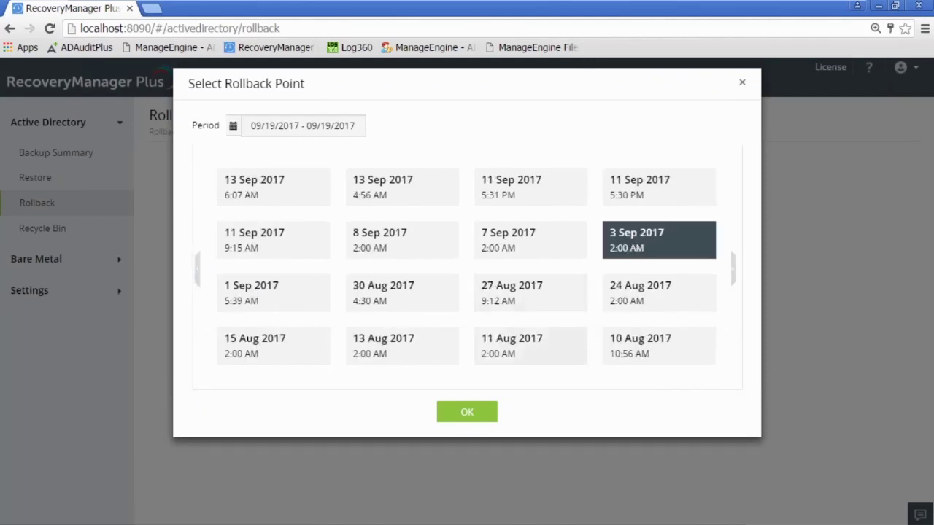
{"action": "left_click", "coordinate": [483, 413]}
Step: Restrict the rollback's object types to GPO only and identify the changes that can be rolled back
{"action": "left_click", "coordinate": [597, 286]}
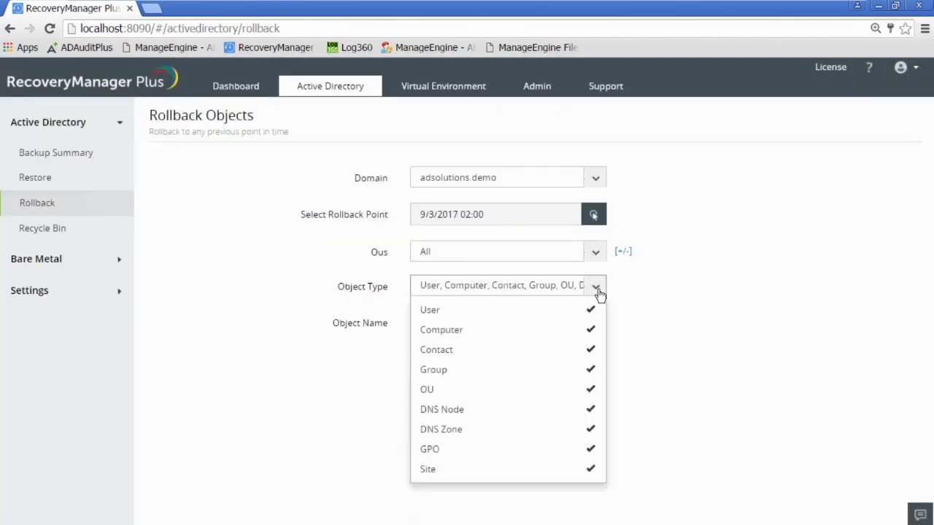
{"action": "left_click", "coordinate": [593, 309]}
{"action": "left_click", "coordinate": [593, 329]}
{"action": "left_click", "coordinate": [592, 350]}
{"action": "left_click", "coordinate": [592, 369]}
{"action": "left_click", "coordinate": [593, 390]}
{"action": "left_click", "coordinate": [592, 409]}
{"action": "left_click", "coordinate": [592, 429]}
{"action": "left_click", "coordinate": [593, 469]}
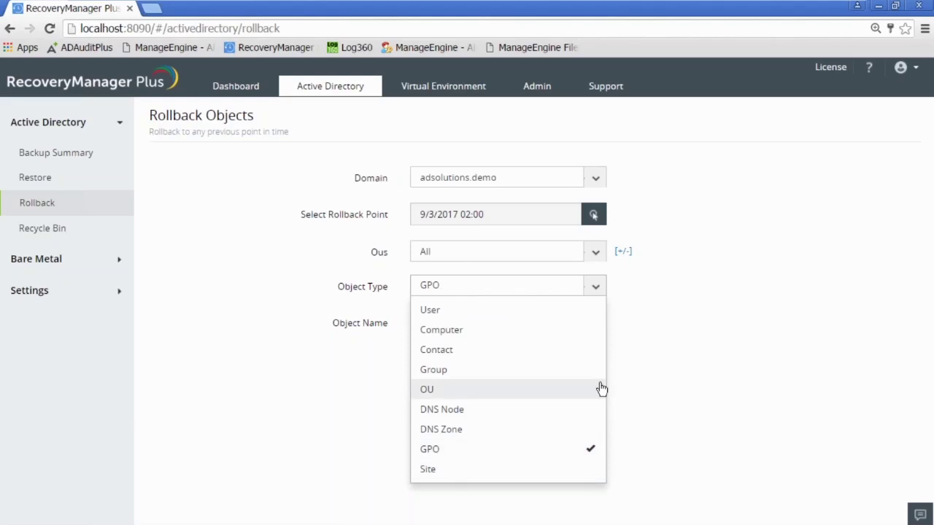
{"action": "left_click", "coordinate": [780, 355]}
{"action": "left_click", "coordinate": [481, 374]}
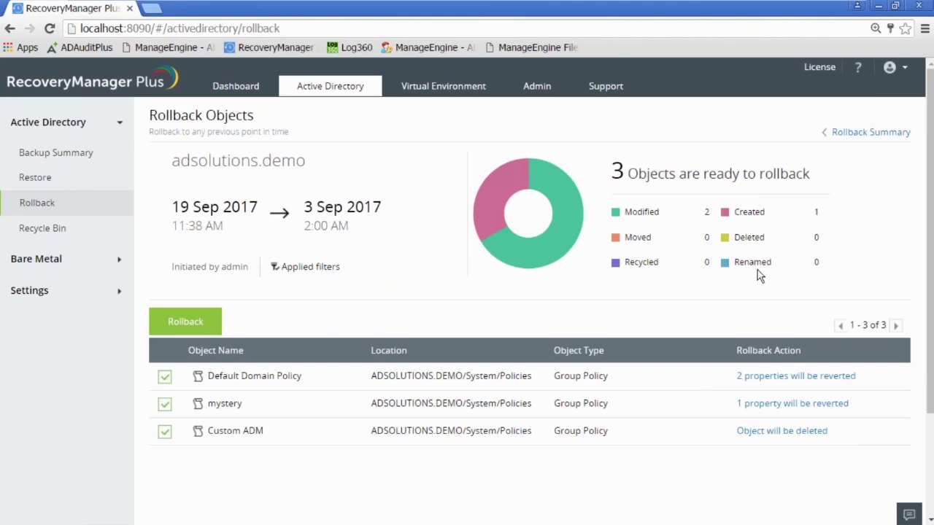
{"action": "left_click", "coordinate": [408, 375]}
{"action": "left_click", "coordinate": [827, 11]}
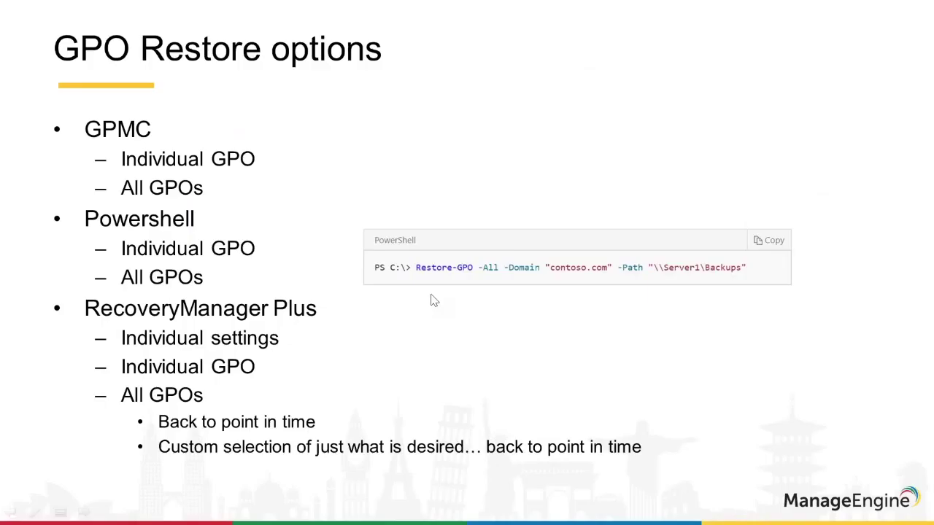
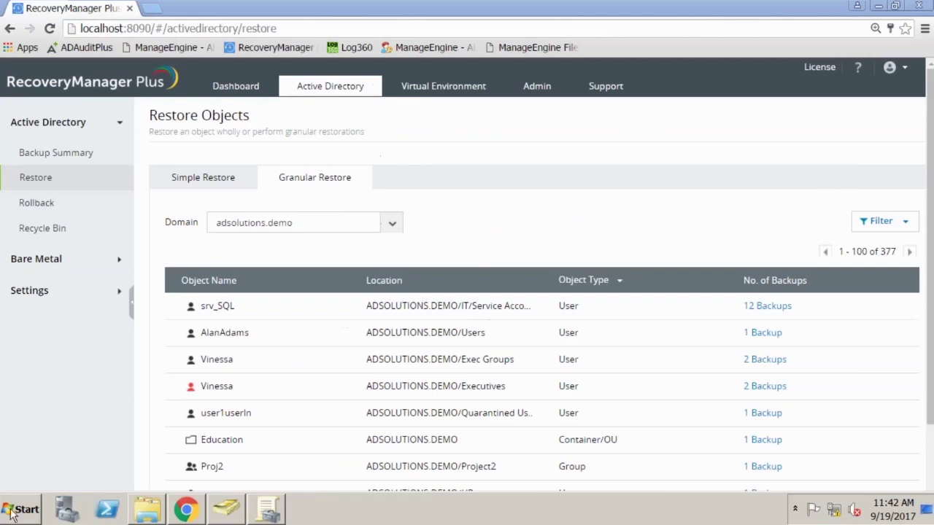
Step: Switch to Event Viewer from the Administrative Tools and display the Security log under Windows Logs
{"action": "left_click", "coordinate": [13, 511]}
{"action": "mouse_move", "coordinate": [315, 259]}
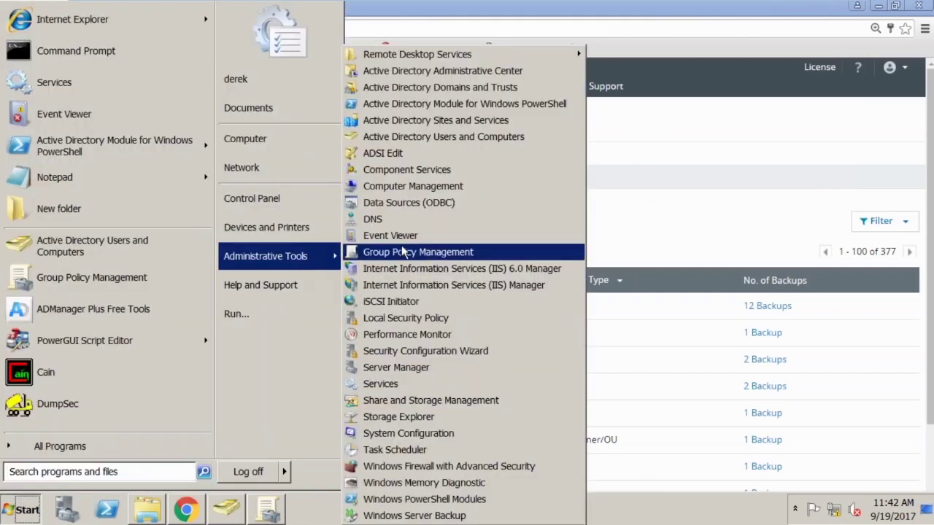
{"action": "left_click", "coordinate": [386, 236]}
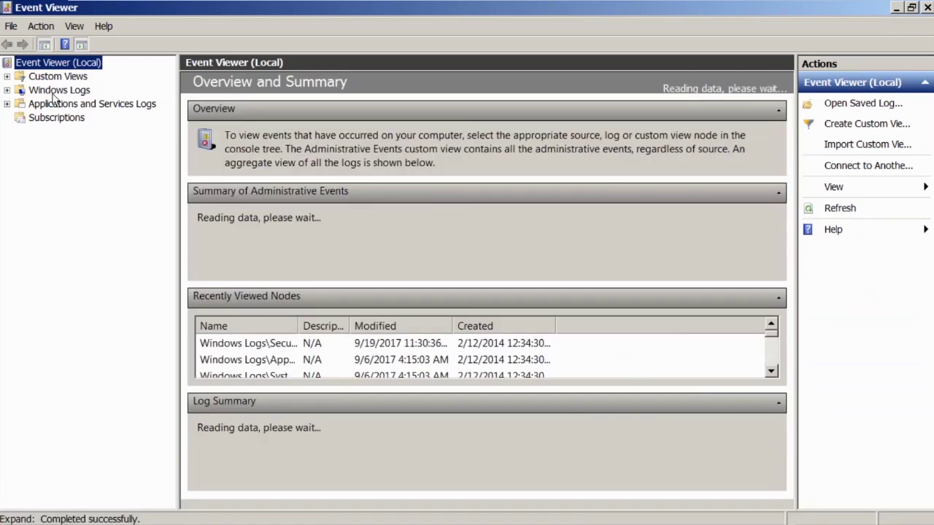
{"action": "left_click", "coordinate": [52, 90]}
{"action": "left_click", "coordinate": [53, 117]}
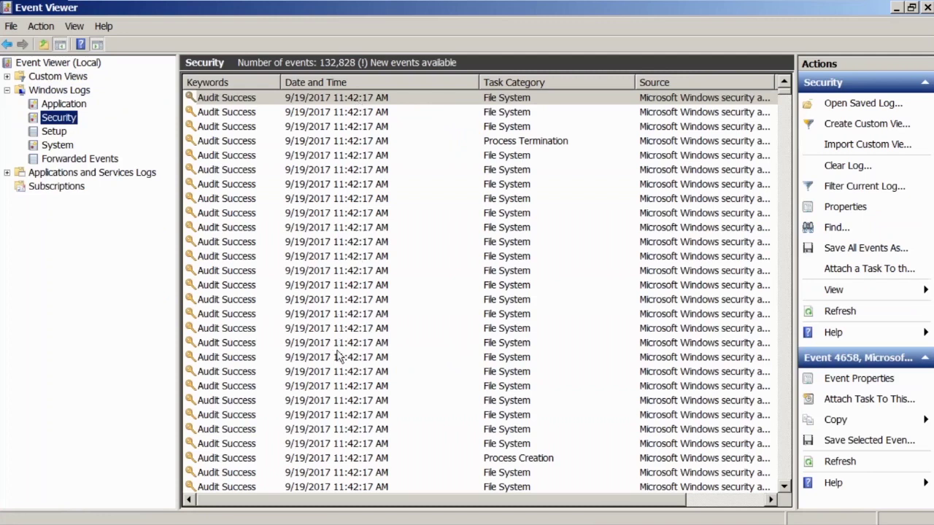
Step: Display the Application log under Windows Logs and select the SceCli warning event from 9/19/2017 11:39:44 AM
{"action": "left_click", "coordinate": [64, 104]}
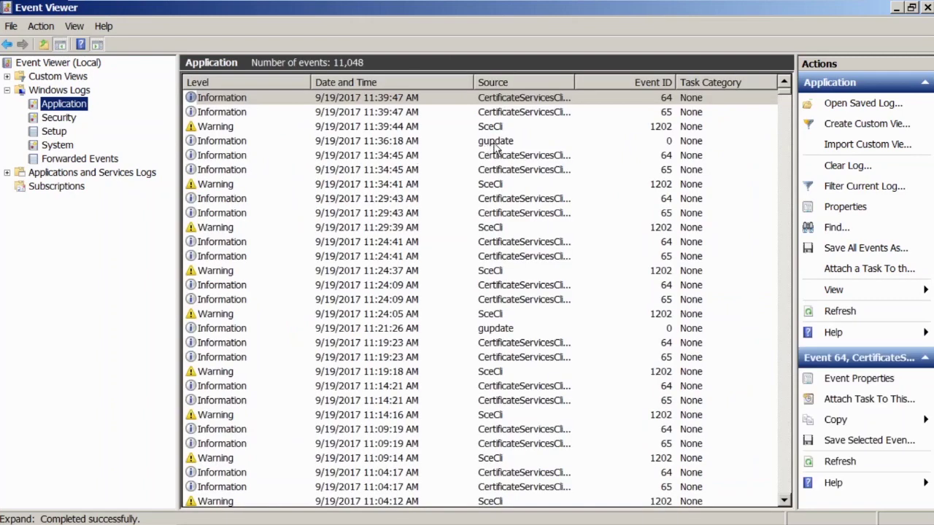
{"action": "left_click", "coordinate": [502, 146]}
{"action": "left_click", "coordinate": [498, 129]}
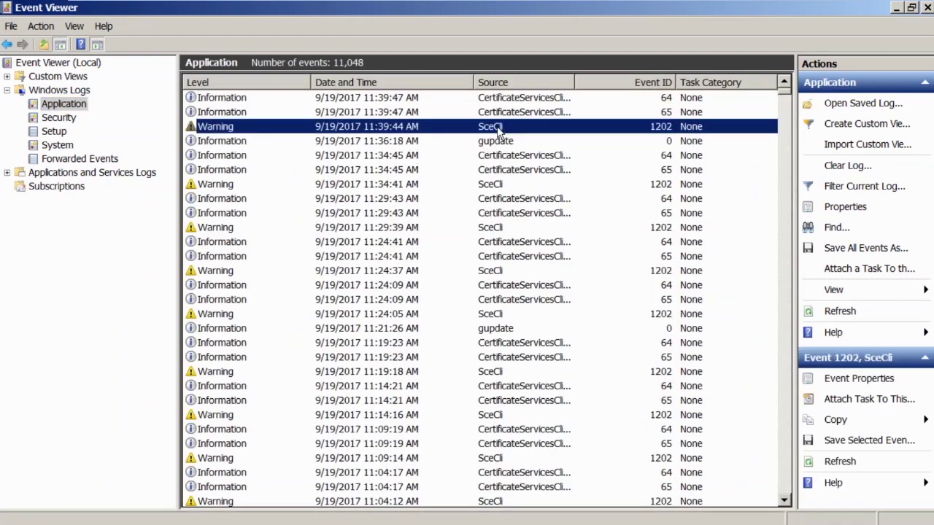
Step: Display the GroupPolicy Operational log found under Applications and Services Logs, Microsoft, Windows
{"action": "double_click", "coordinate": [52, 175]}
{"action": "double_click", "coordinate": [62, 283]}
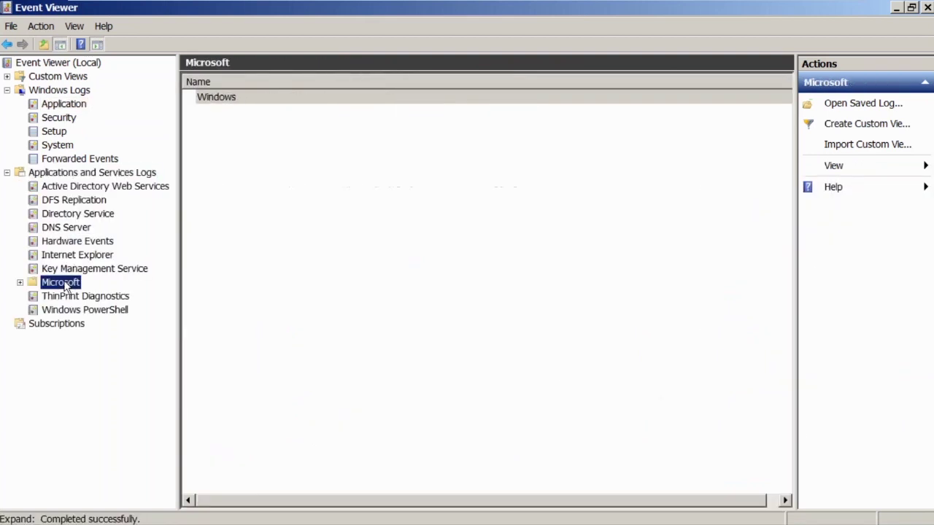
{"action": "double_click", "coordinate": [73, 296]}
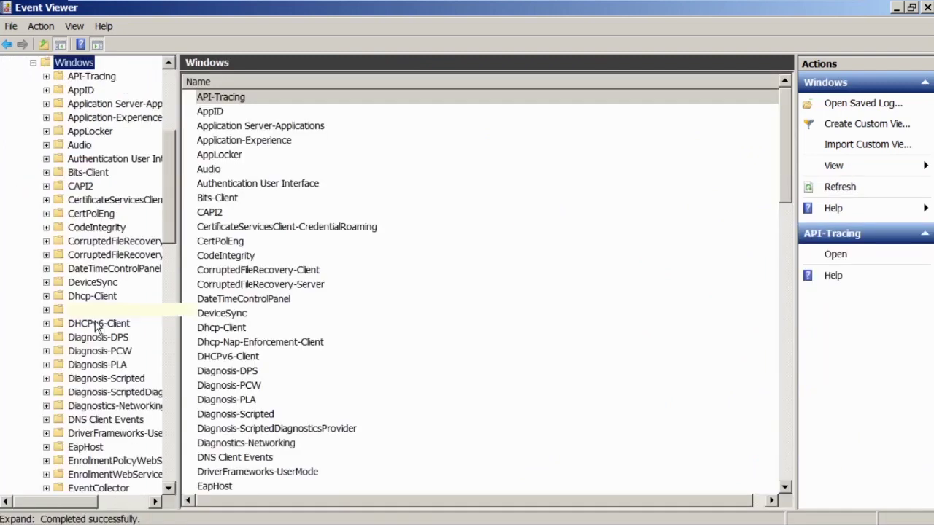
{"action": "scroll", "coordinate": [98, 326], "scroll_direction": "down", "scroll_amount": 6}
{"action": "left_click", "coordinate": [103, 285]}
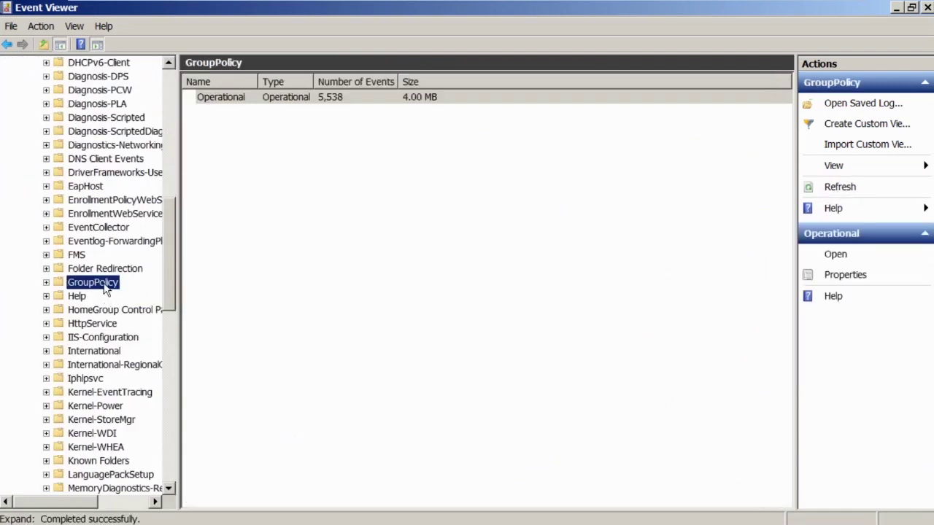
{"action": "double_click", "coordinate": [105, 289]}
{"action": "left_click", "coordinate": [107, 297]}
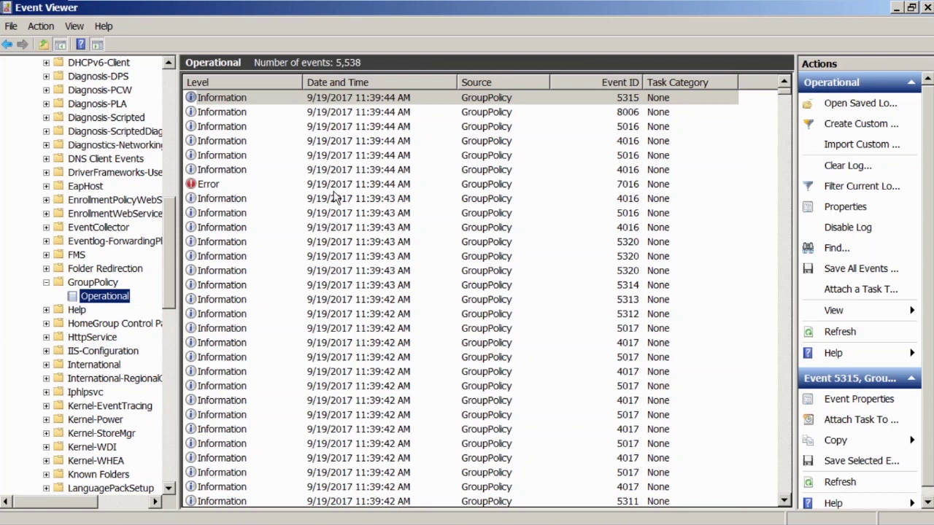
Step: Review the actions available for the GroupPolicy Operational and Security logs, and display the list of Custom Views
{"action": "scroll", "coordinate": [334, 198], "scroll_direction": "up", "scroll_amount": 2}
{"action": "scroll", "coordinate": [334, 198], "scroll_direction": "up", "scroll_amount": 1}
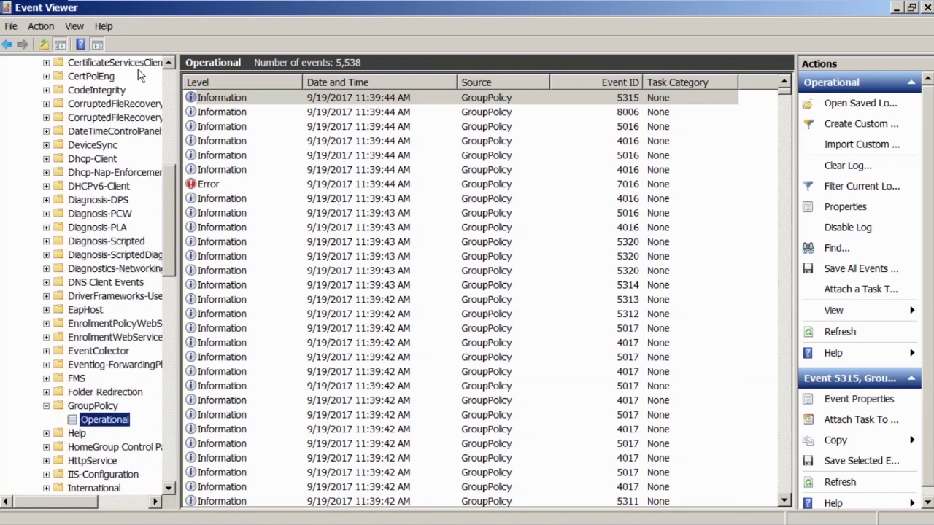
{"action": "right_click", "coordinate": [113, 422]}
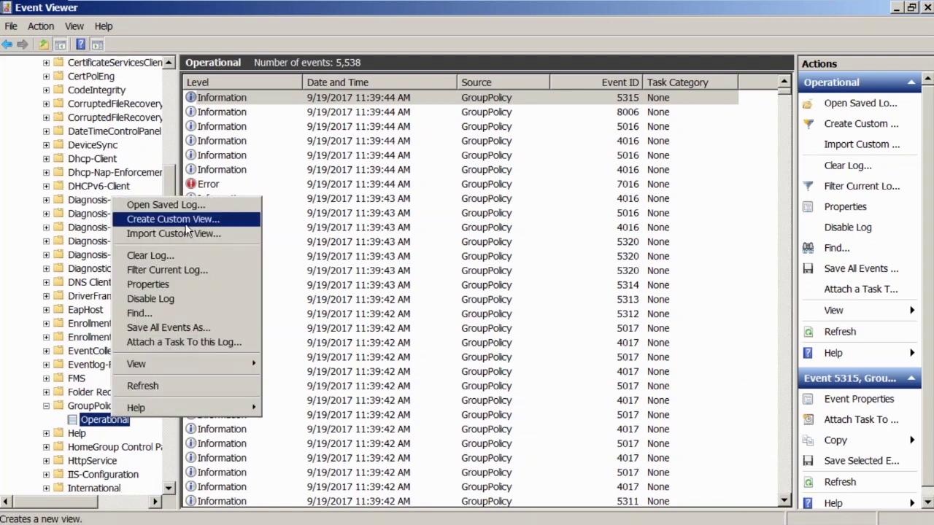
{"action": "left_click", "coordinate": [167, 83]}
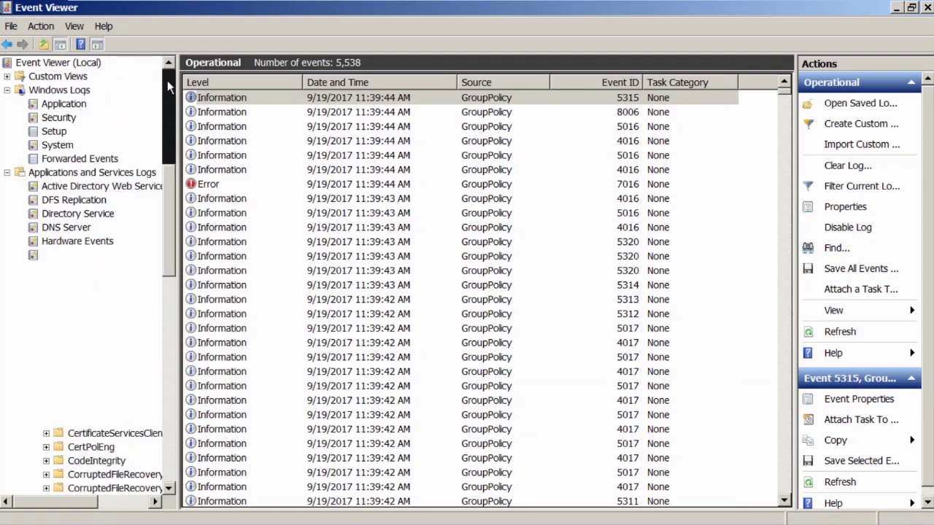
{"action": "left_click", "coordinate": [62, 119]}
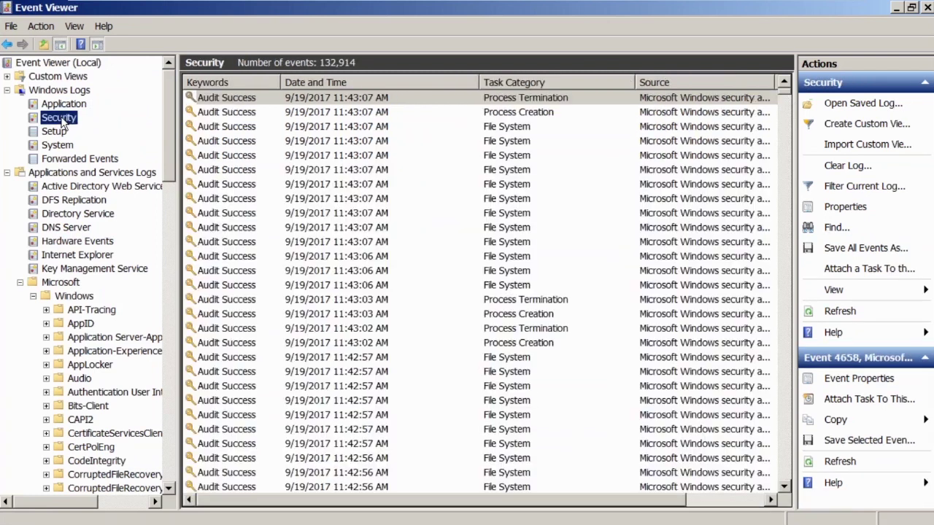
{"action": "right_click", "coordinate": [62, 120]}
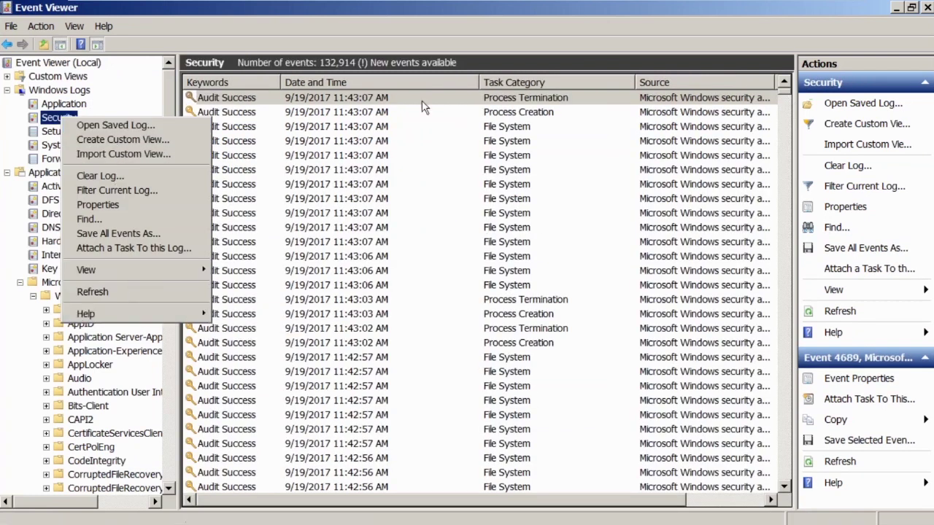
{"action": "left_click", "coordinate": [54, 78]}
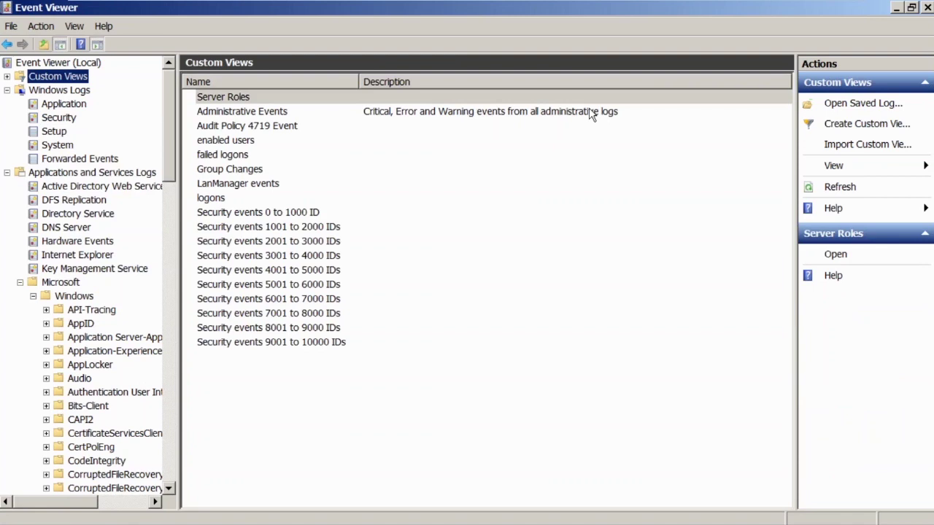
Step: Switch to Chrome and open ADAudit Plus from its bookmark to show the home dashboard
{"action": "mouse_move", "coordinate": [292, 522]}
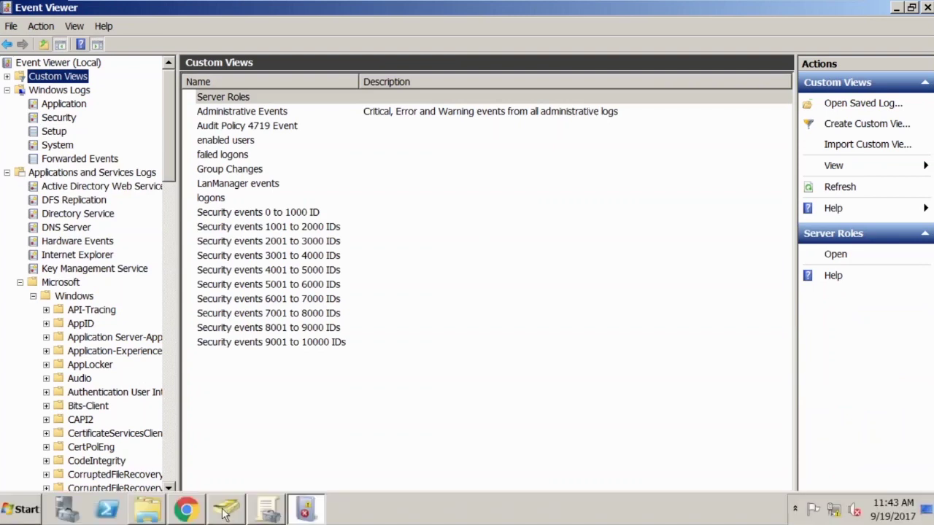
{"action": "left_click", "coordinate": [188, 512]}
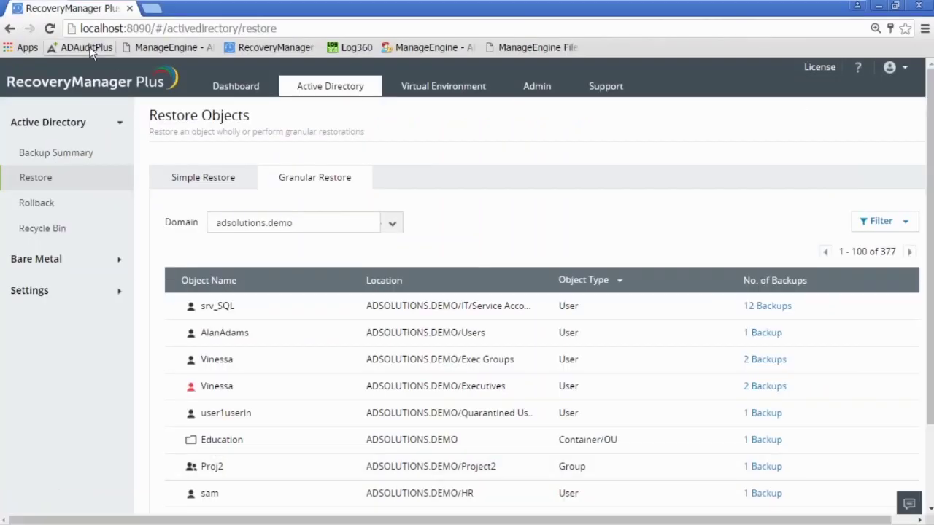
{"action": "left_click", "coordinate": [90, 51]}
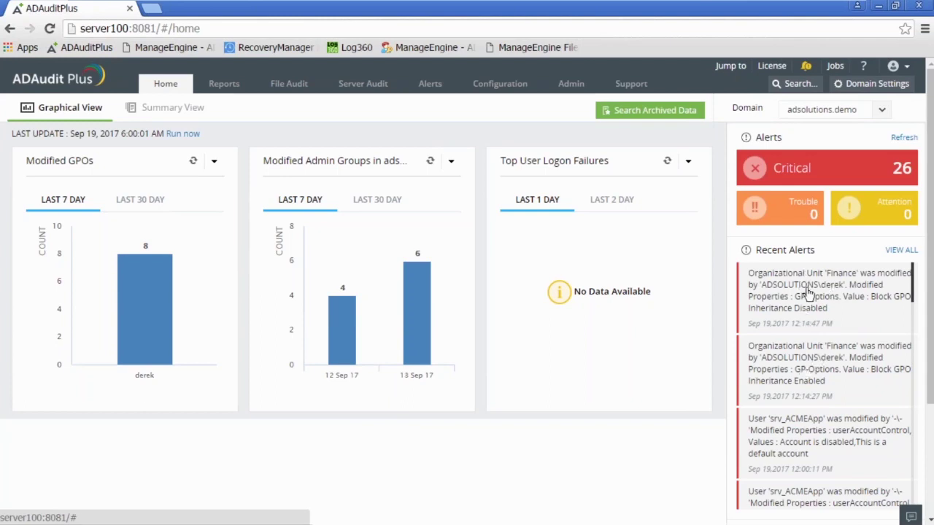
Step: Open the Recently Modified GPOs report under GPO Management and review its list of individual changes
{"action": "left_click", "coordinate": [224, 83]}
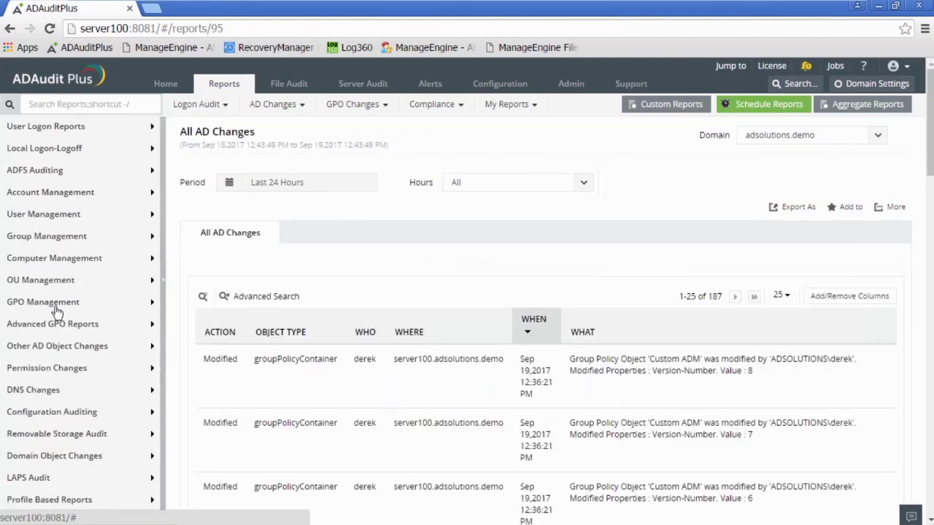
{"action": "left_click", "coordinate": [29, 303]}
{"action": "left_click", "coordinate": [68, 361]}
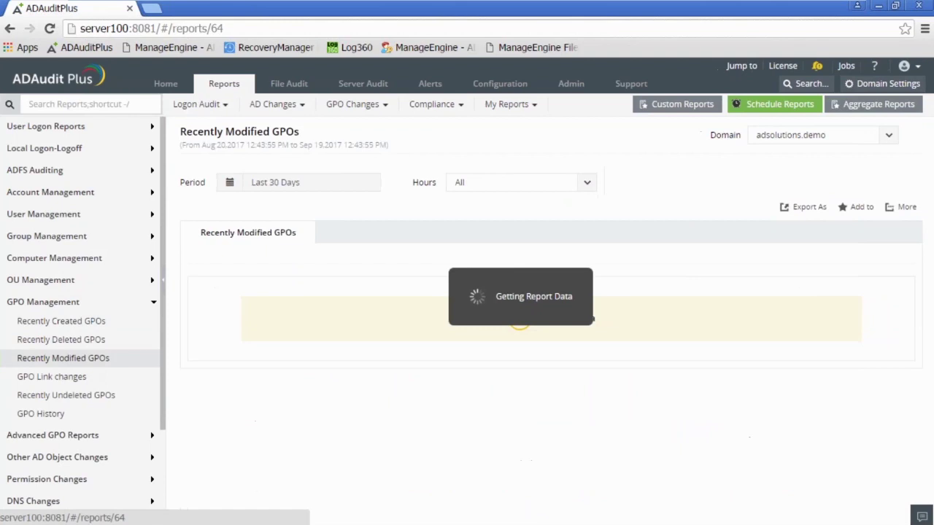
{"action": "scroll", "coordinate": [348, 347], "scroll_direction": "down", "scroll_amount": 5}
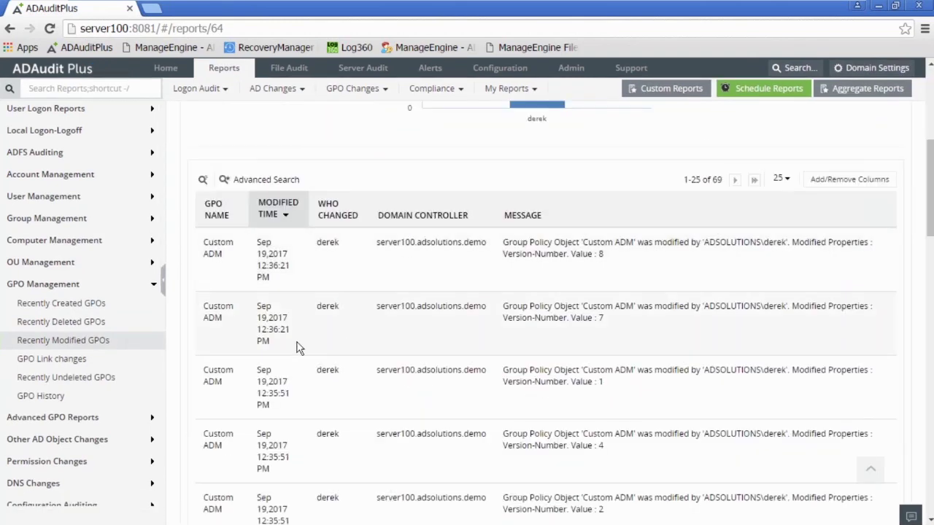
Step: Open the Security Settings Changes report under Advanced GPO Reports and review the change details of the Custom ADM GPO
{"action": "left_click", "coordinate": [67, 285]}
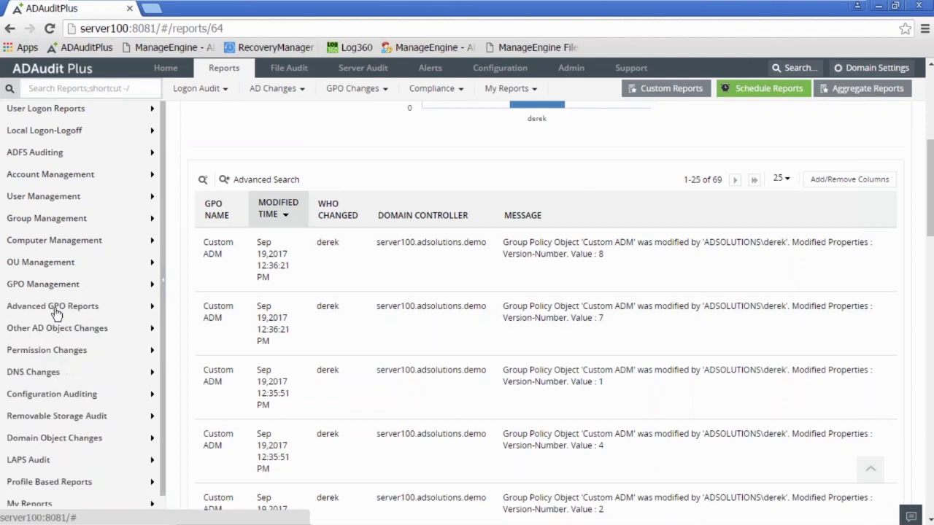
{"action": "left_click", "coordinate": [54, 308]}
{"action": "scroll", "coordinate": [58, 314], "scroll_direction": "down", "scroll_amount": 1}
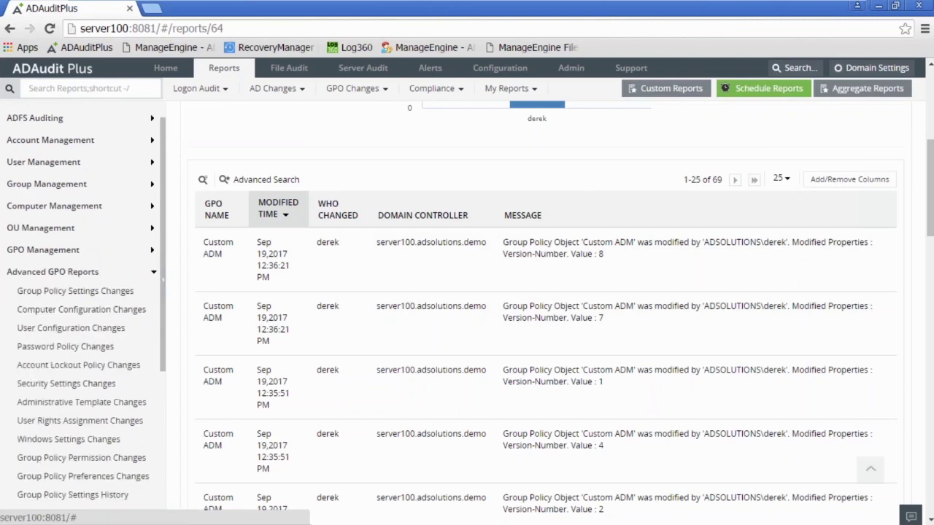
{"action": "left_click", "coordinate": [64, 385]}
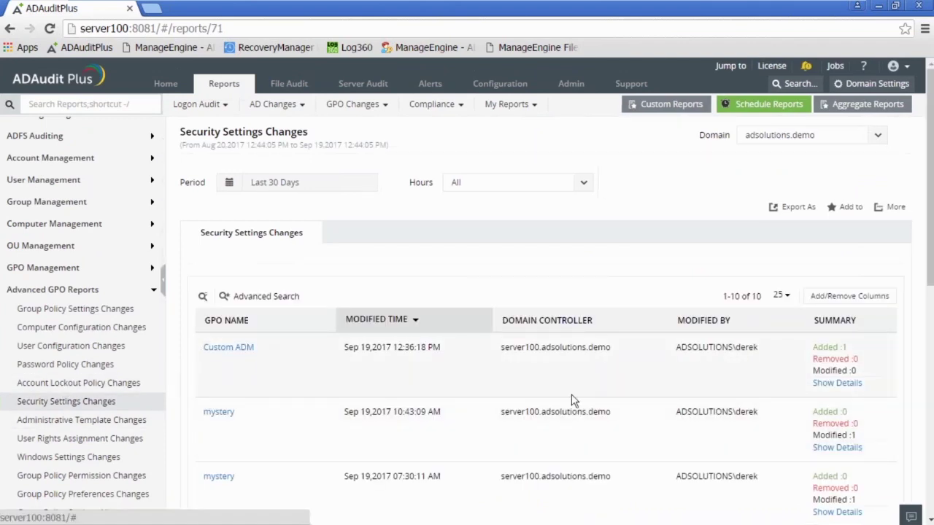
{"action": "left_click", "coordinate": [837, 383]}
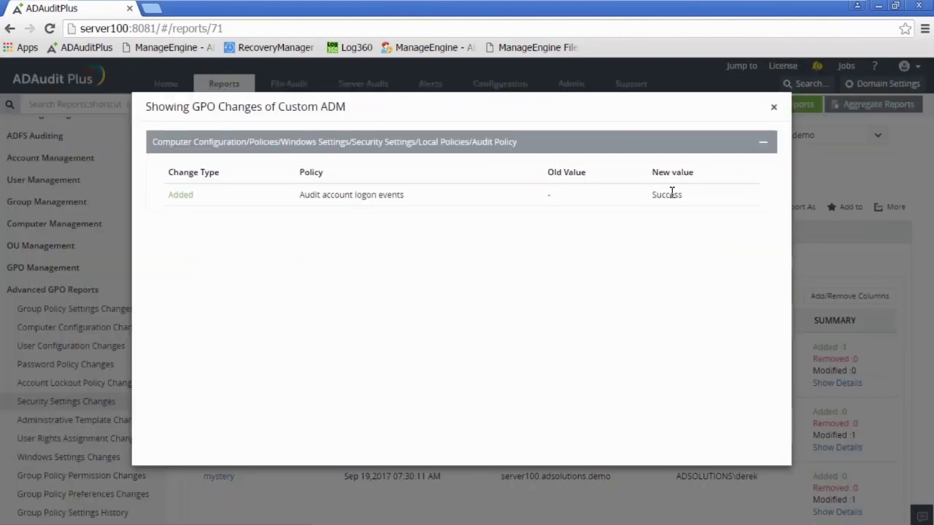
{"action": "left_click", "coordinate": [774, 110]}
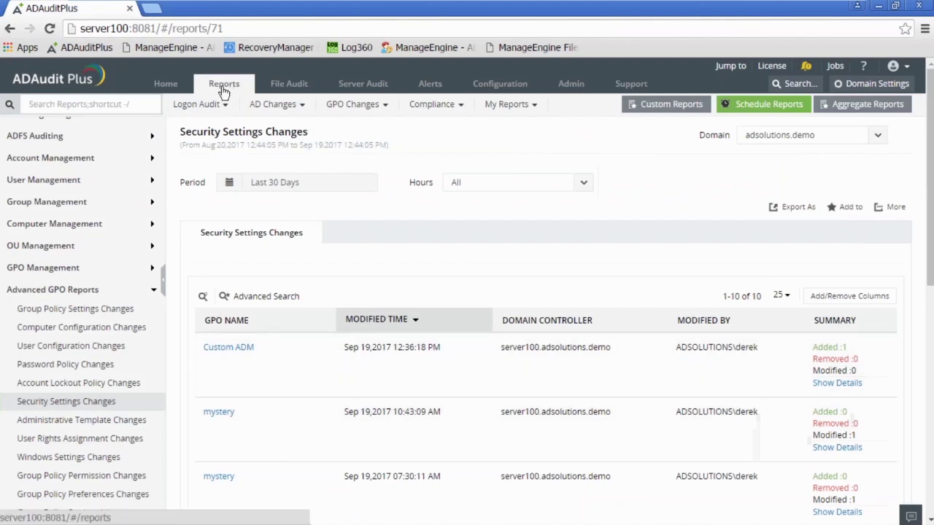
Step: Check the recent alerts on the home dashboard, visit RecoveryManager Plus and return to ADAudit Plus
{"action": "left_click", "coordinate": [175, 89]}
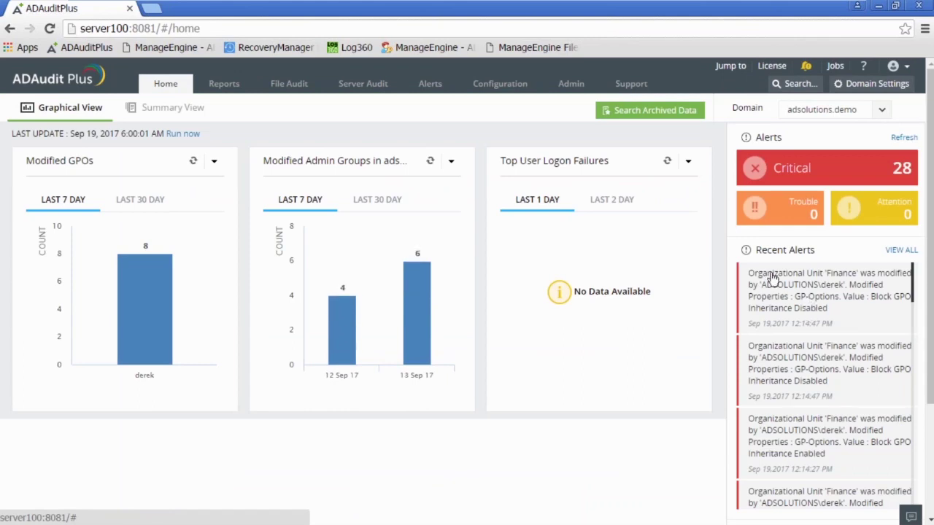
{"action": "left_click", "coordinate": [270, 47]}
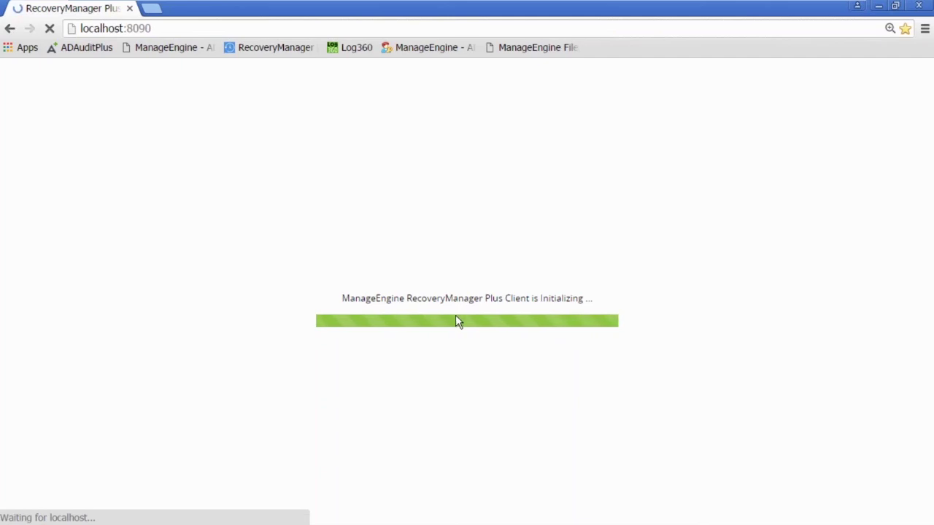
{"action": "left_click", "coordinate": [89, 48]}
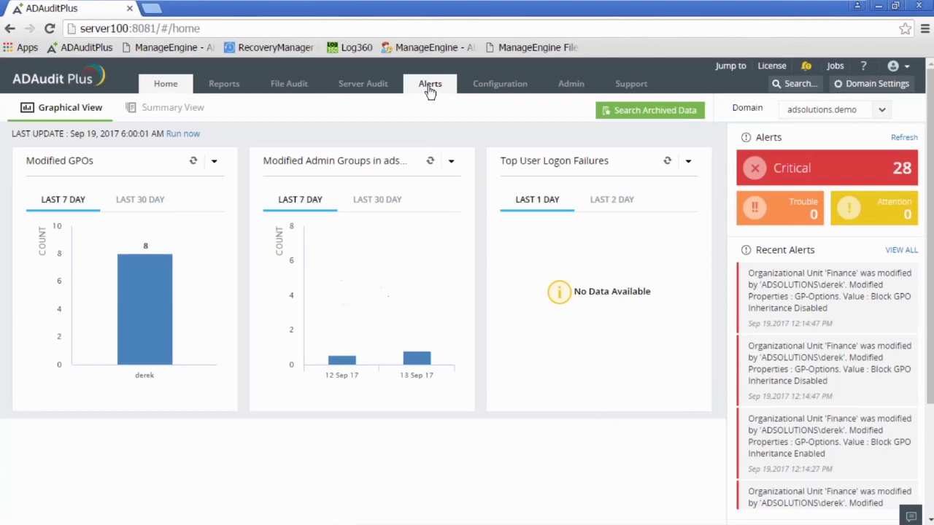
Step: Open the alert profiles list and highlight OU ACL Changes, GPO Permission Change, Administrator (500) Modified and Modified Admin Groups
{"action": "left_click", "coordinate": [430, 86]}
{"action": "left_click", "coordinate": [838, 111]}
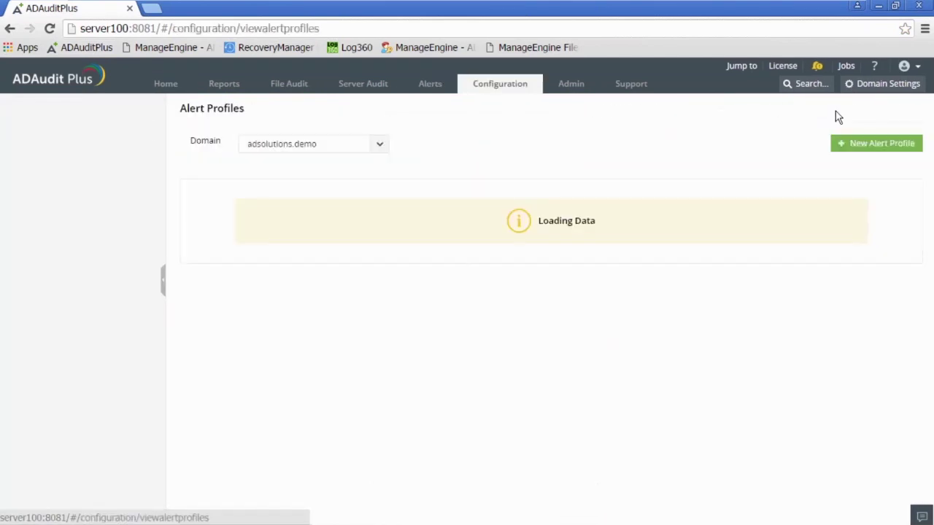
{"action": "left_click_drag", "start_coordinate": [929, 146], "coordinate": [929, 176]}
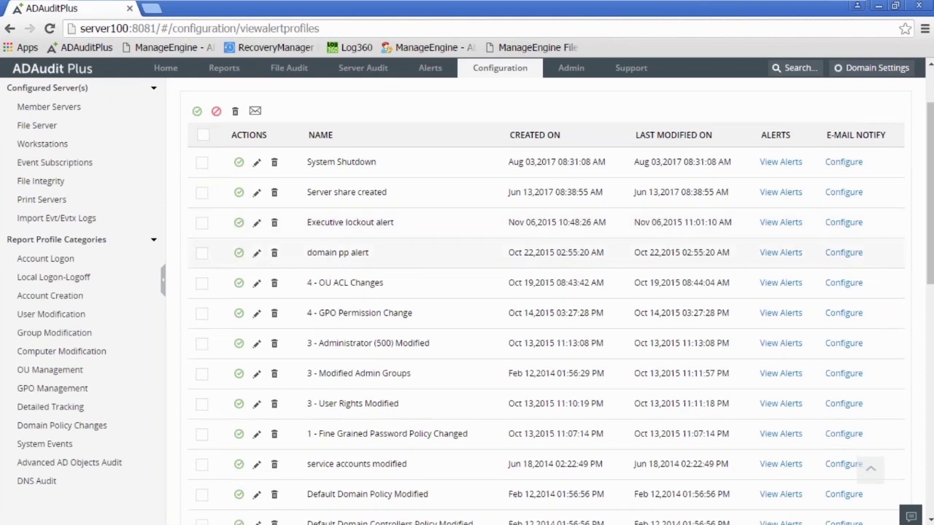
{"action": "left_click_drag", "start_coordinate": [319, 285], "coordinate": [350, 284]}
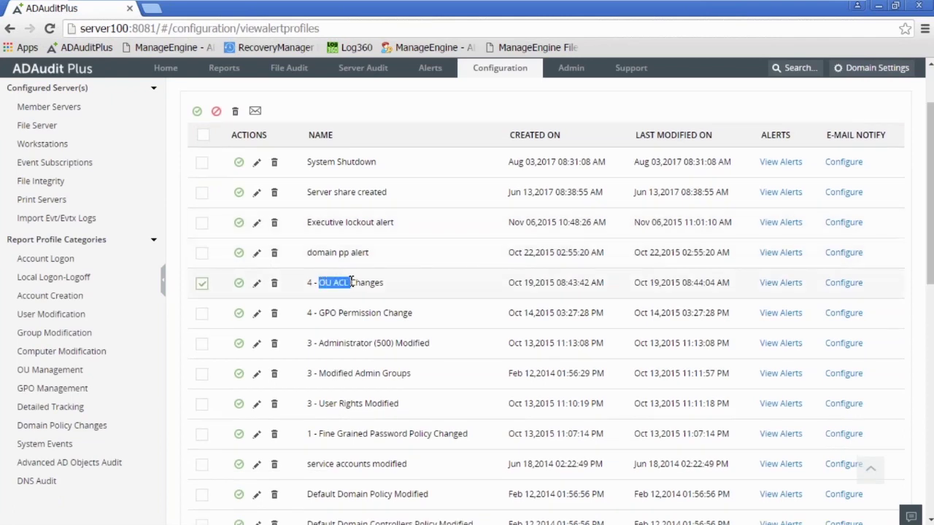
{"action": "left_click_drag", "start_coordinate": [323, 312], "coordinate": [382, 313]}
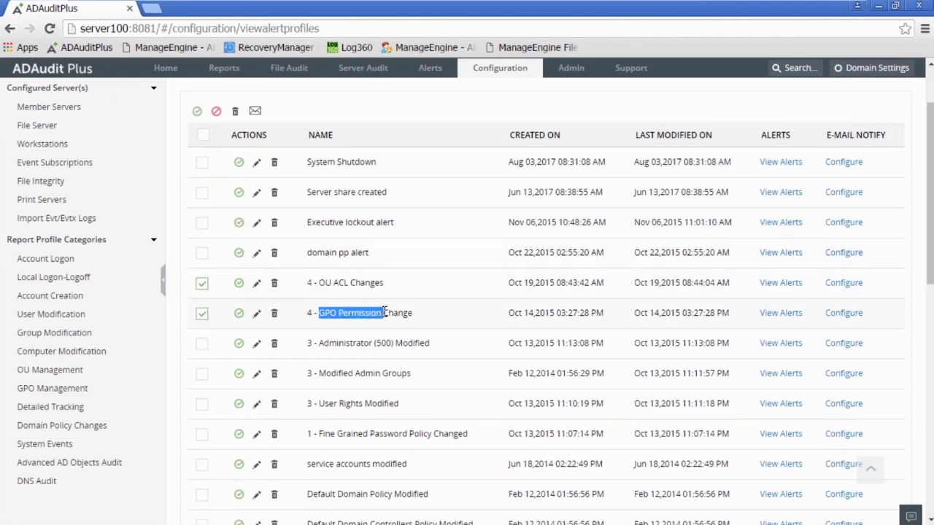
{"action": "left_click_drag", "start_coordinate": [339, 344], "coordinate": [393, 342]}
{"action": "left_click_drag", "start_coordinate": [355, 372], "coordinate": [386, 372]}
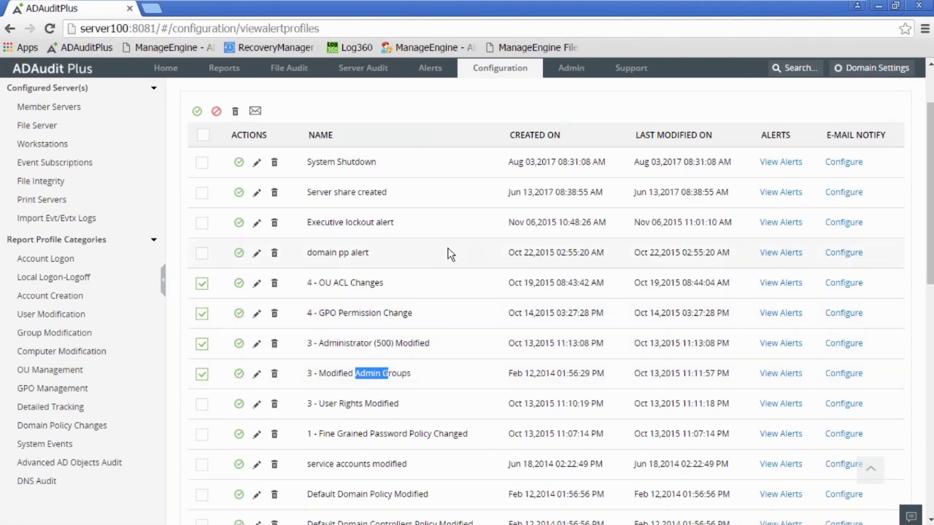
Step: Go through the active alerts back to the alert profiles list and open the "3 - Modified Admin Groups" profile for editing
{"action": "scroll", "coordinate": [445, 190], "scroll_direction": "up", "scroll_amount": 3}
{"action": "left_click", "coordinate": [430, 83]}
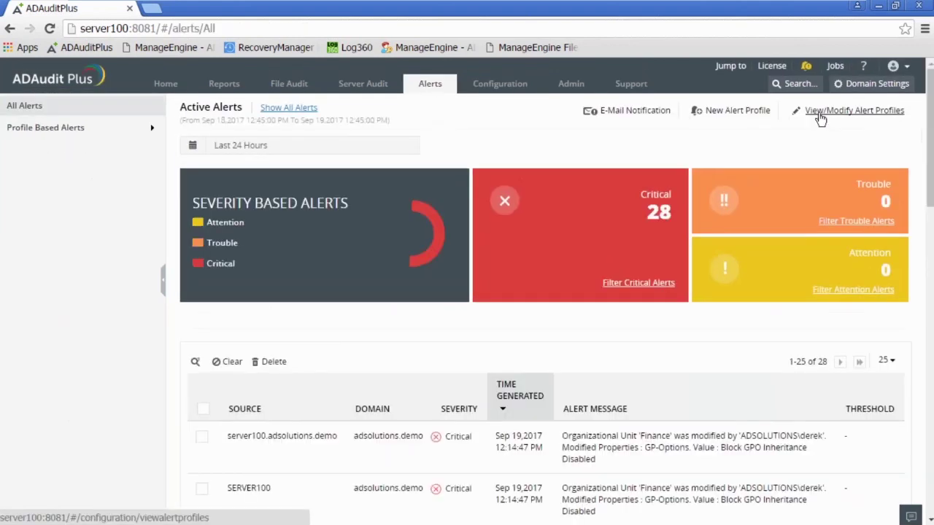
{"action": "left_click", "coordinate": [820, 111]}
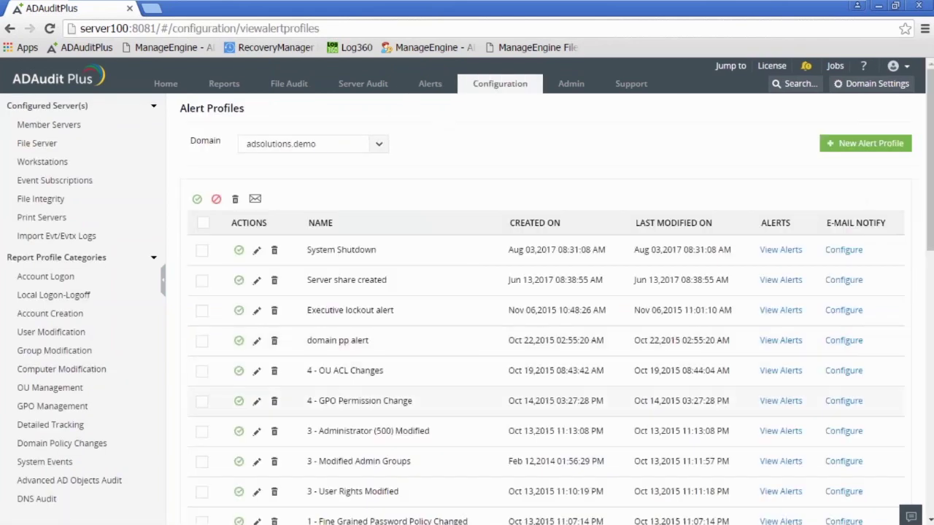
{"action": "scroll", "coordinate": [399, 410], "scroll_direction": "down", "scroll_amount": 1}
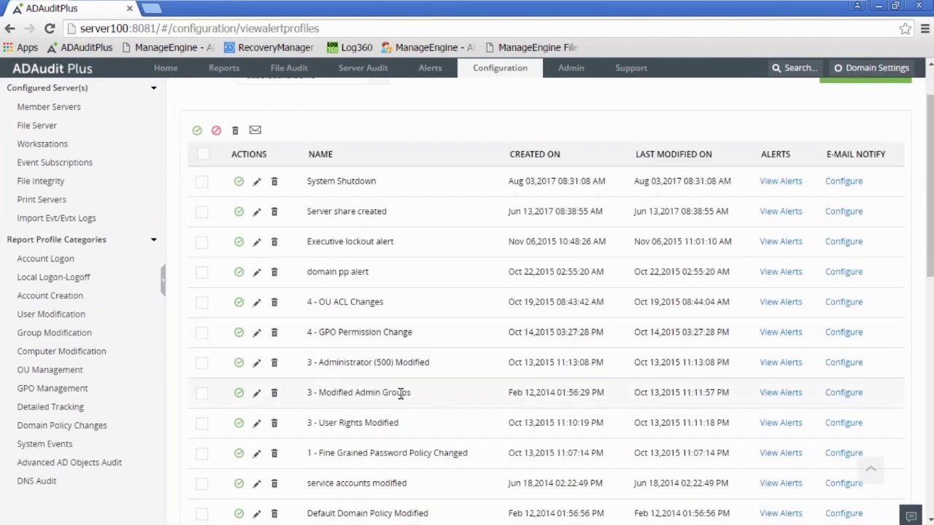
{"action": "left_click", "coordinate": [256, 392]}
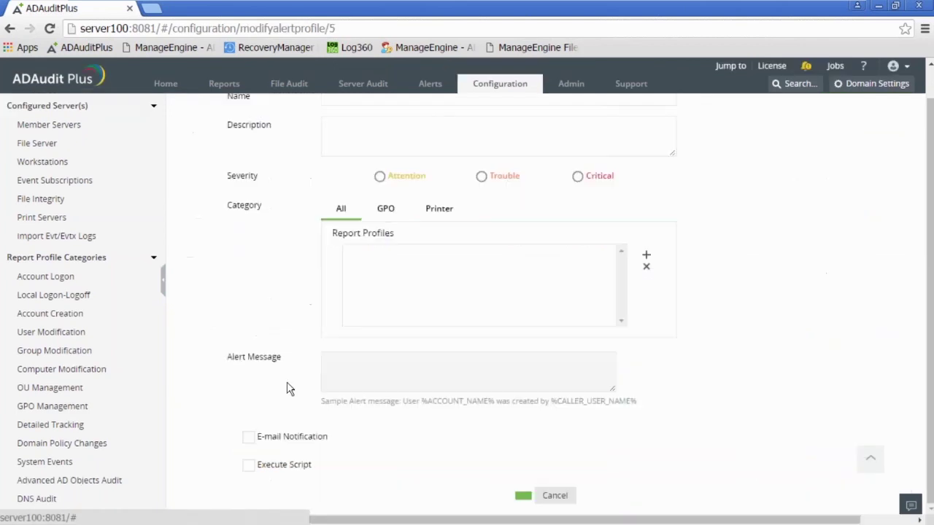
Step: Review the Modified Admin Groups alert profile's severity, report profile, message and notification options, and return to the home dashboard
{"action": "scroll", "coordinate": [277, 437], "scroll_direction": "down", "scroll_amount": 1}
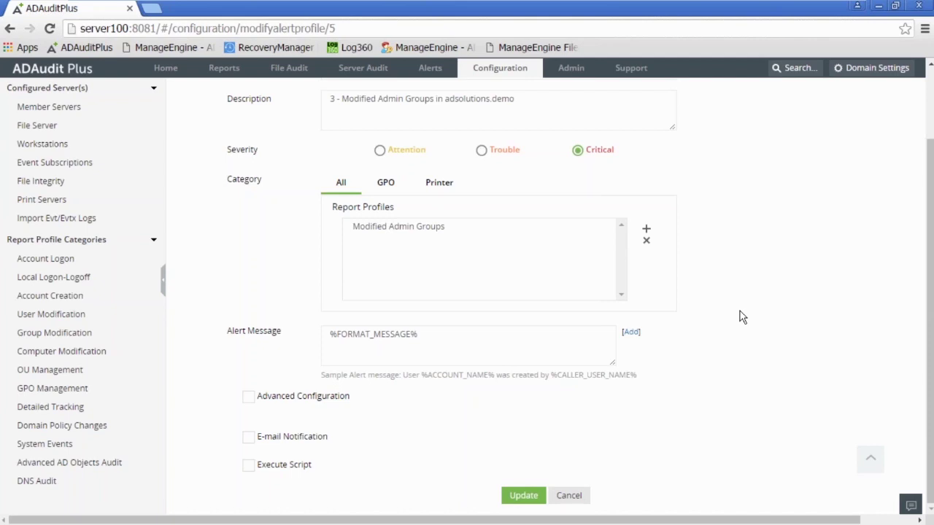
{"action": "scroll", "coordinate": [755, 292], "scroll_direction": "up", "scroll_amount": 2}
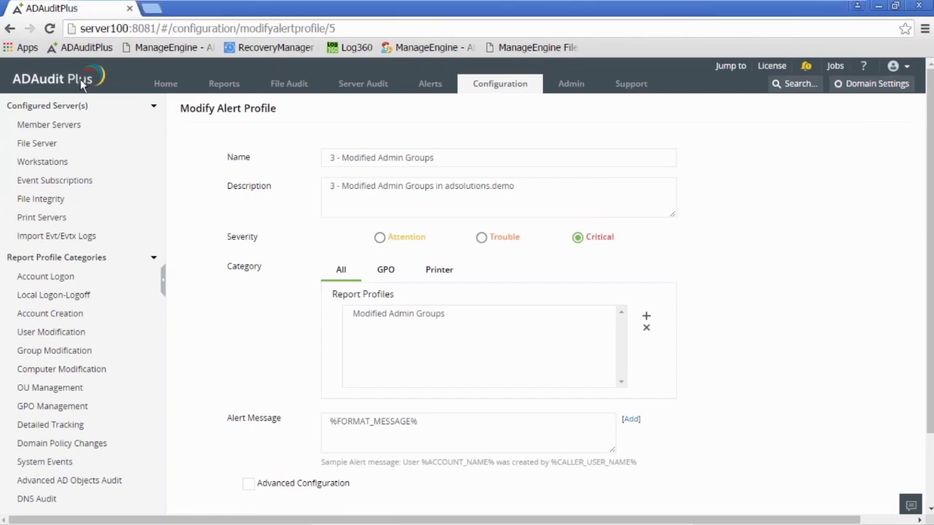
{"action": "left_click", "coordinate": [165, 86]}
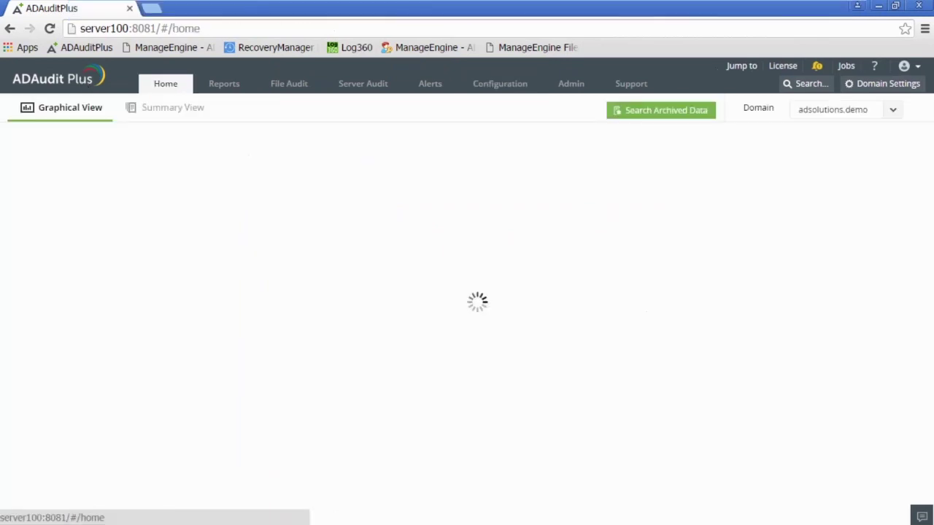
Step: View the list of report categories with Account Management collapsed, and minimize the virtual machine to return to the presentation
{"action": "left_click", "coordinate": [225, 88]}
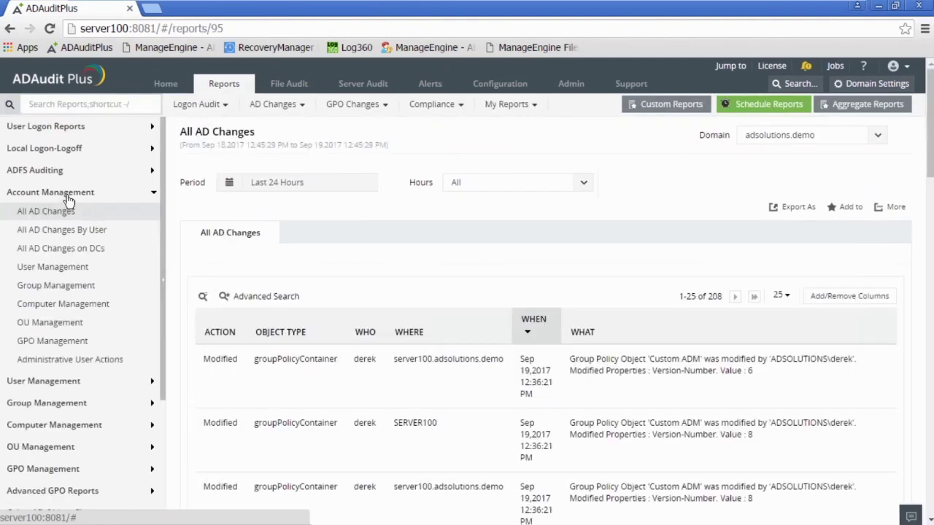
{"action": "left_click", "coordinate": [67, 196]}
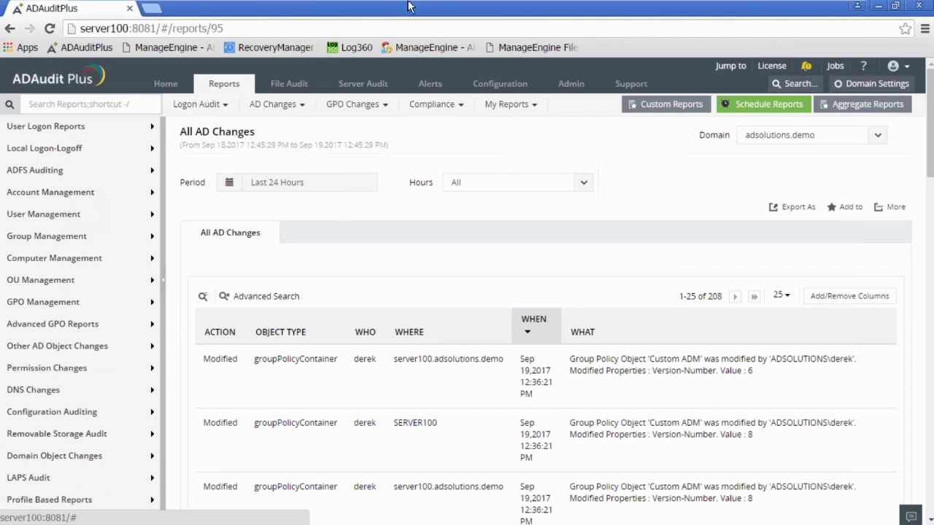
{"action": "mouse_move", "coordinate": [828, 7]}
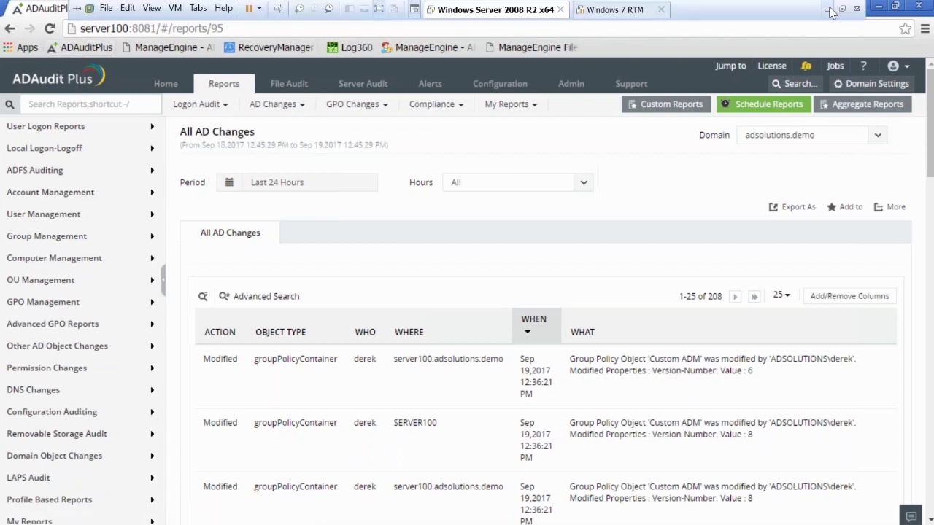
{"action": "left_click", "coordinate": [829, 8]}
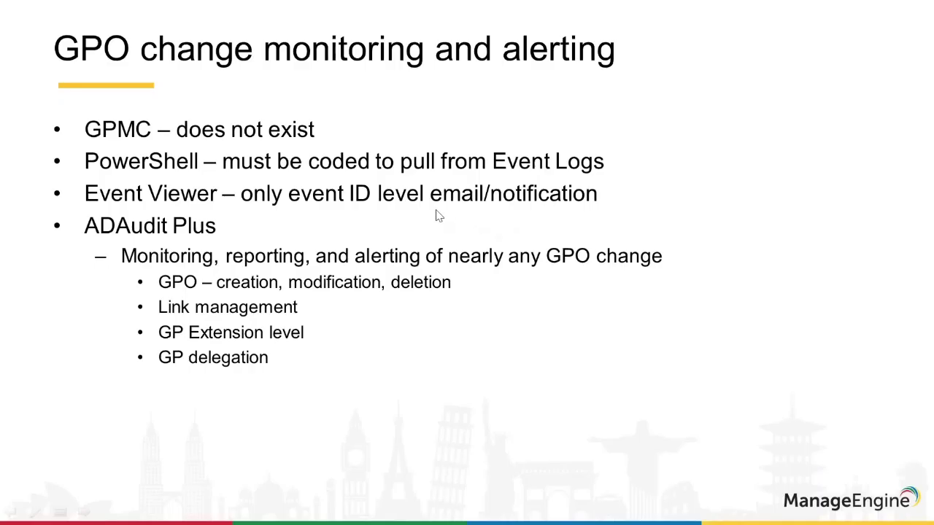